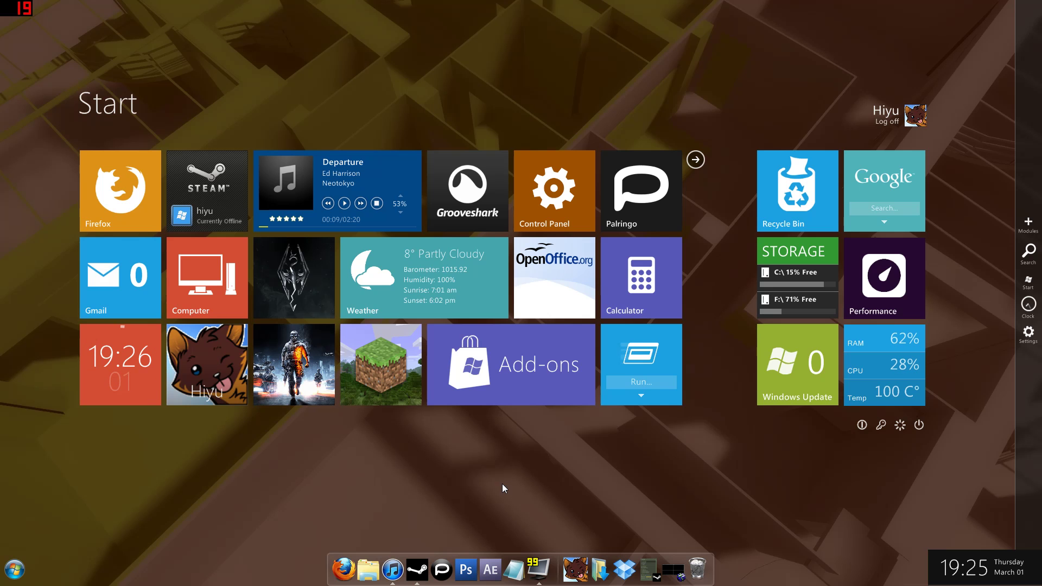
# Switch to Hammer Editor and create a 256 by 256 unit block centred on the origin in the top view.
pyautogui.click(665, 568)
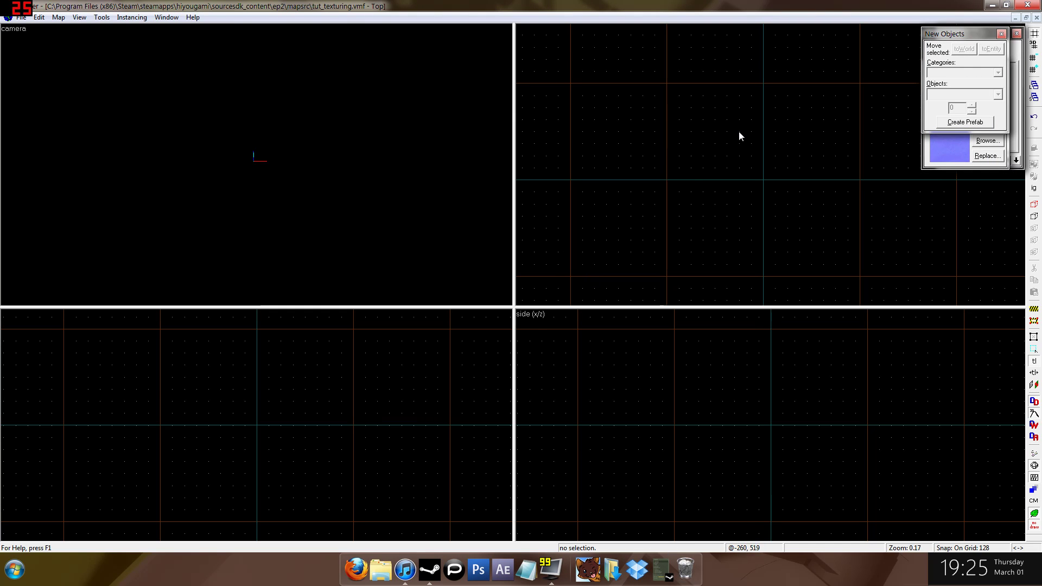
pyautogui.moveTo(740, 157); pyautogui.dragTo(765, 180)
pyautogui.press('Return')
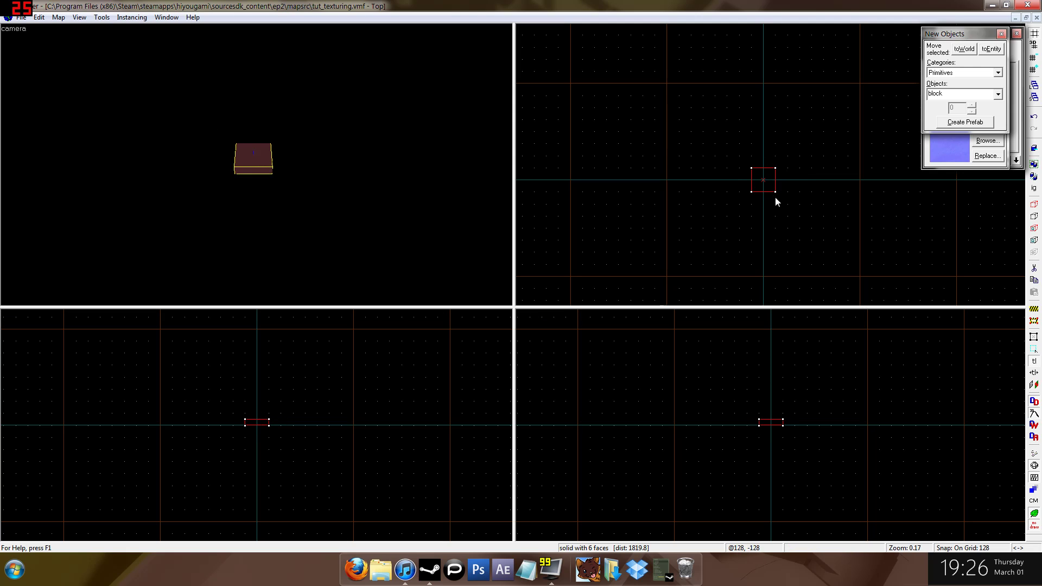
# Raise the block's height to 256 units and duplicate it into three blocks arranged corner to corner in a V.
pyautogui.hotkey('shift', 's')
pyautogui.moveTo(770, 416); pyautogui.dragTo(774, 438)
pyautogui.keyDown('shift'); pyautogui.moveTo(757, 182); pyautogui.dragTo(733, 162); pyautogui.keyUp('shift')
# Select all three blocks and apply the dev/dev_measuregeneric02 texture to every face, filtering the texture browser by "measure".
pyautogui.keyDown('ctrl'); pyautogui.click(256, 148); pyautogui.keyUp('ctrl')
pyautogui.keyDown('ctrl'); pyautogui.click(287, 142); pyautogui.keyUp('ctrl')
pyautogui.hotkey('shift', 'a')
pyautogui.click(533, 238)
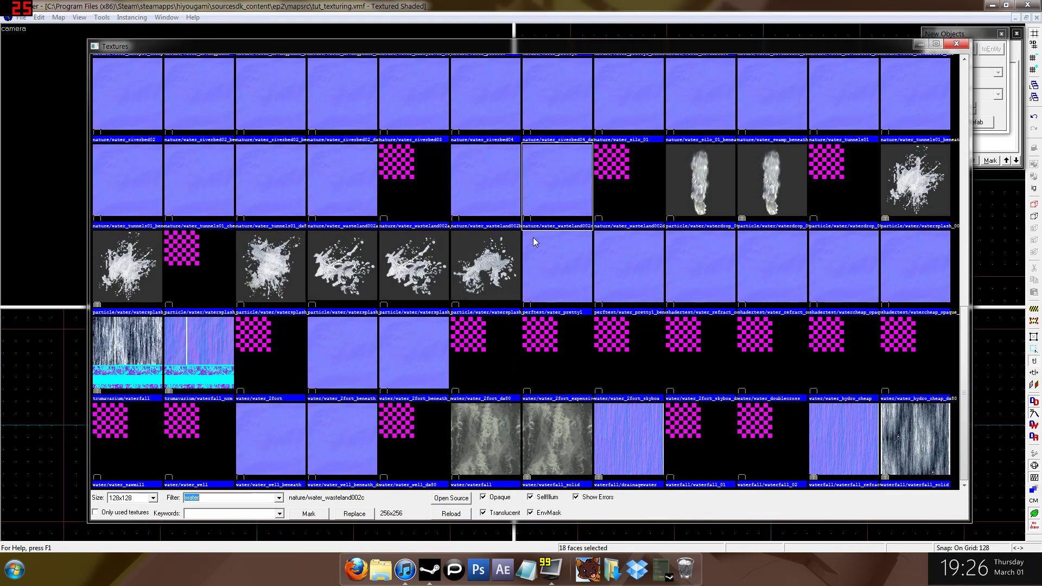
pyautogui.write('measre')
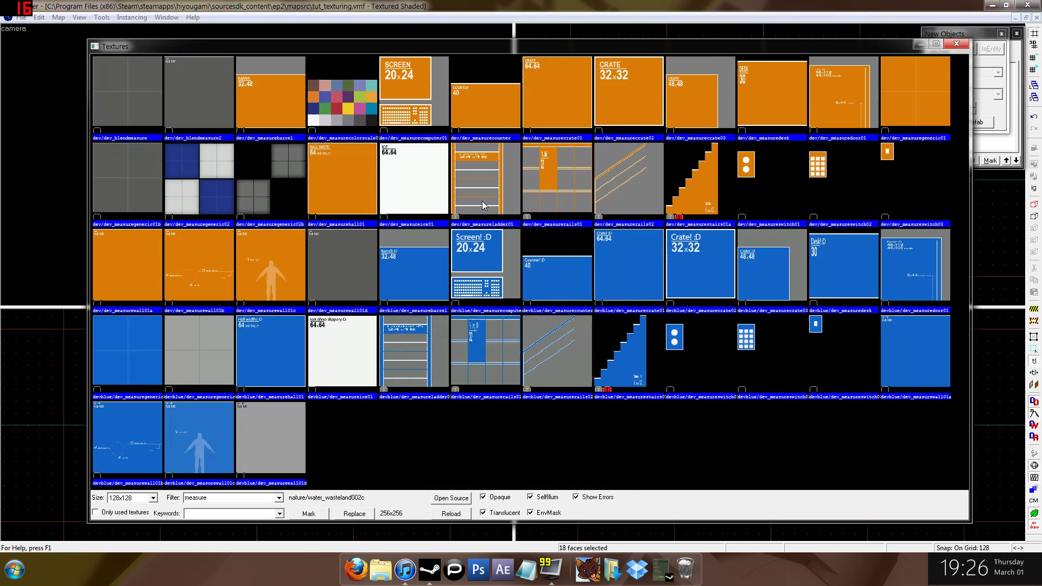
pyautogui.click(485, 203)
pyautogui.doubleClick(220, 193)
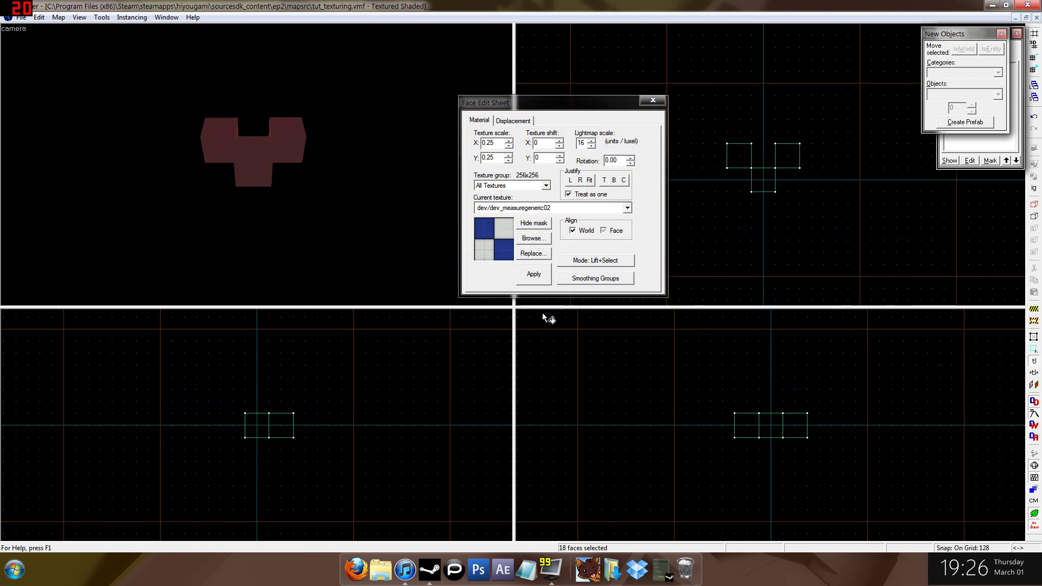
pyautogui.click(533, 273)
# Maximise the camera view and examine the textured blocks from several distances and angles.
pyautogui.hotkey('shift', 's')
pyautogui.press('z')
pyautogui.press('w')
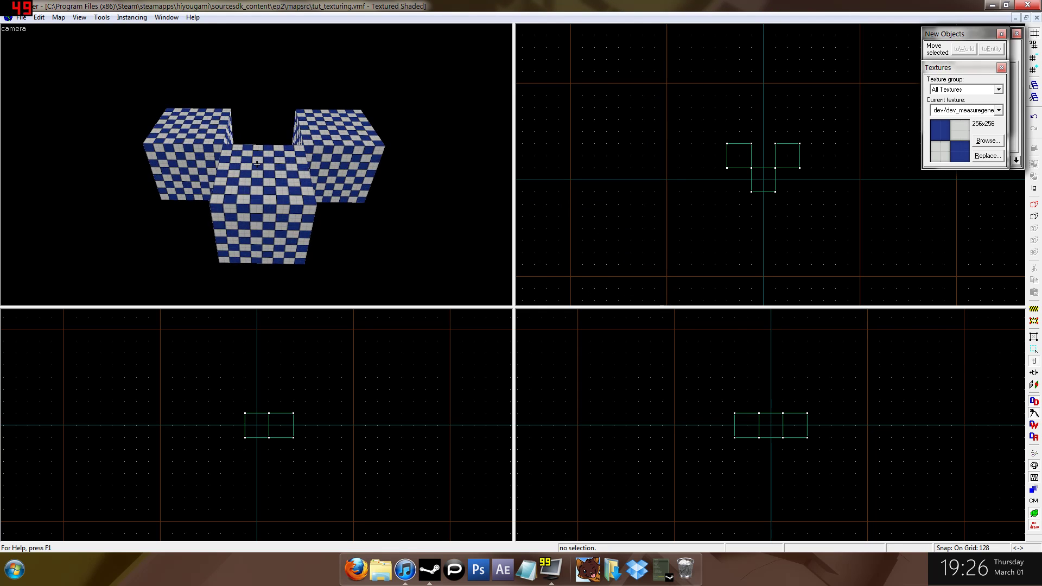
pyautogui.hotkey('shift', 'z')
pyautogui.press('z')
pyautogui.press('d')
pyautogui.press('z')
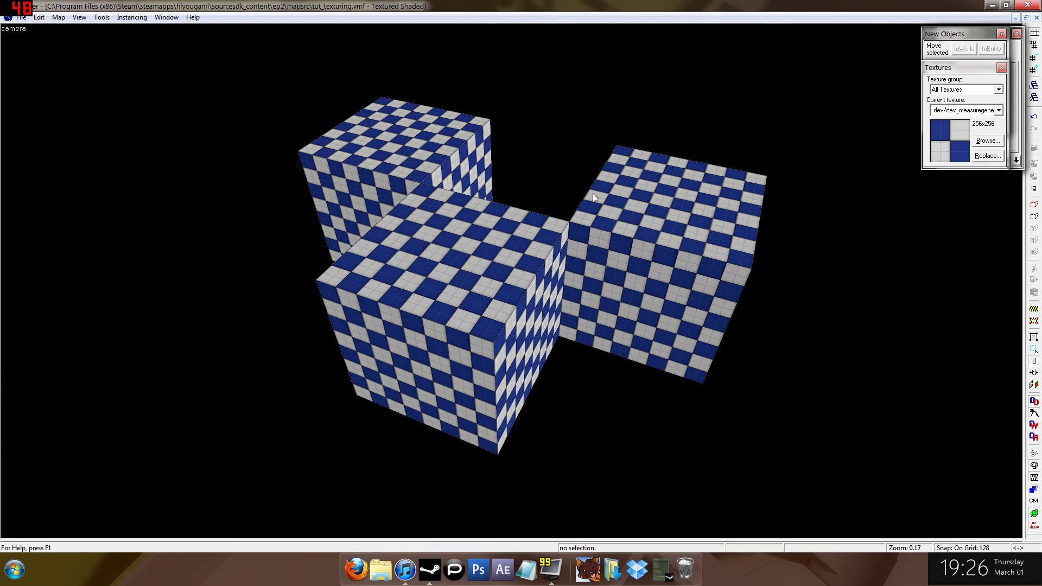
pyautogui.press('z')
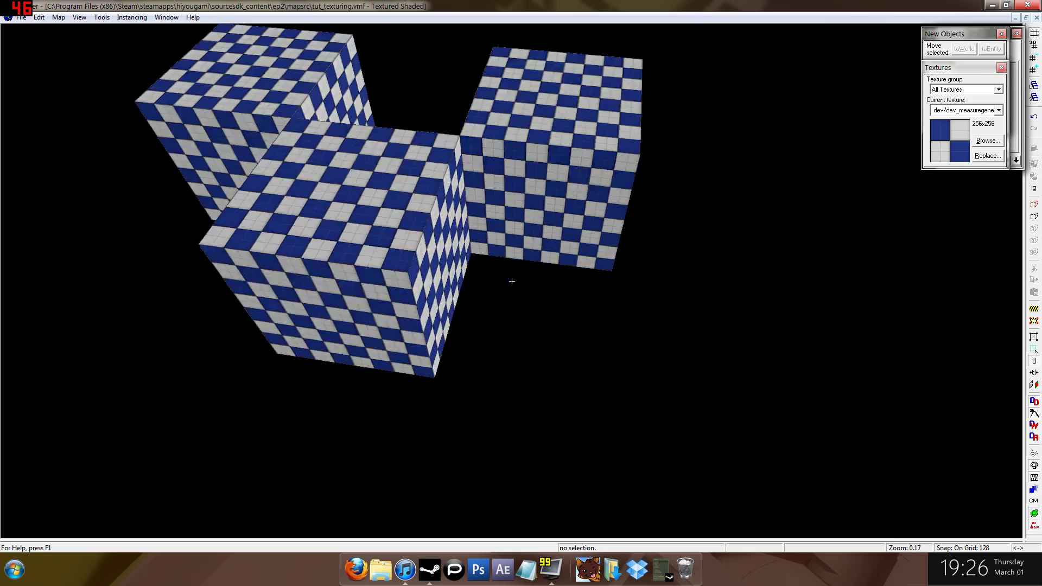
pyautogui.press('z')
pyautogui.hotkey('shift', 'z')
pyautogui.hotkey('shift', 'z')
pyautogui.press('z')
pyautogui.press('d')
pyautogui.press('z')
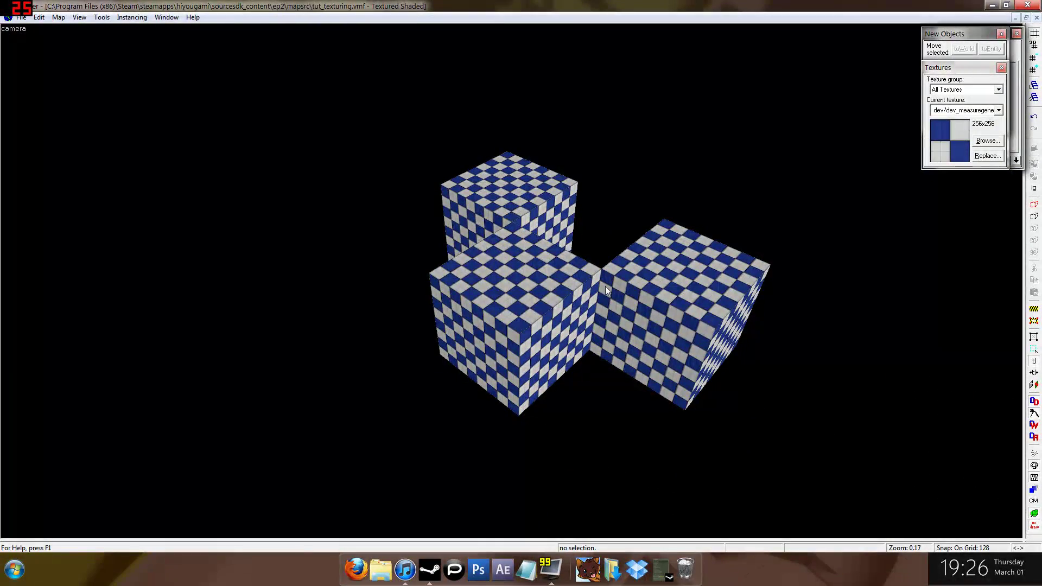
pyautogui.press('z')
pyautogui.press('w')
pyautogui.press('a')
pyautogui.press('z')
pyautogui.press('d')
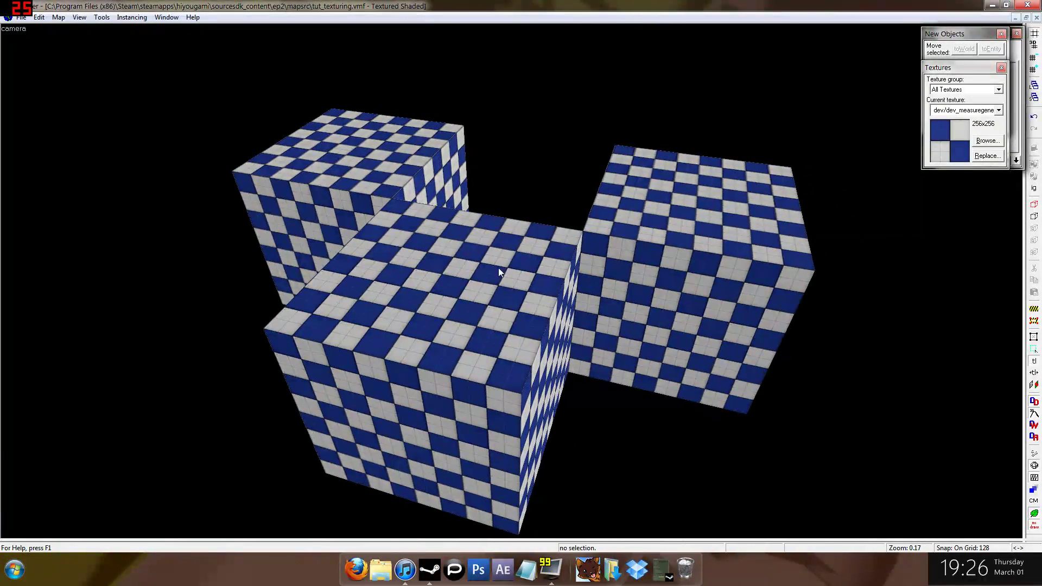
# Open the Face Edit Sheet and move it clear of the three blocks.
pyautogui.click(423, 190)
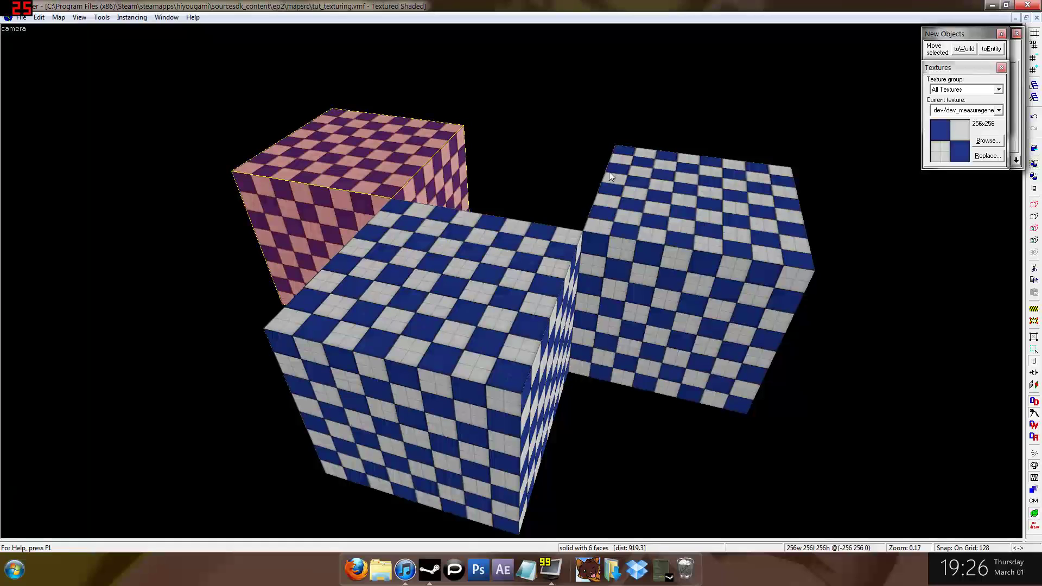
pyautogui.hotkey('shift', 'a')
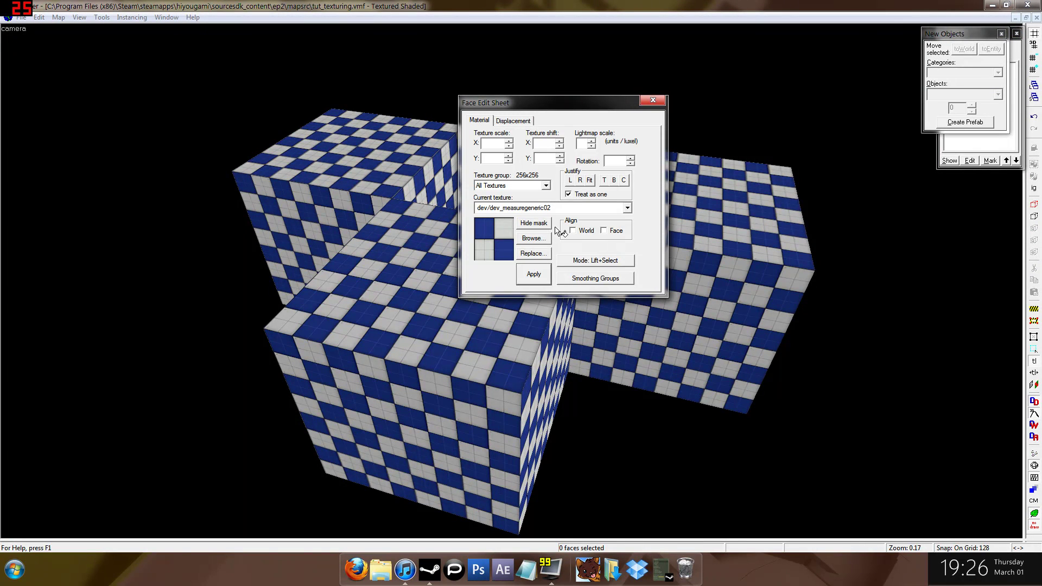
pyautogui.moveTo(600, 99); pyautogui.dragTo(949, 33)
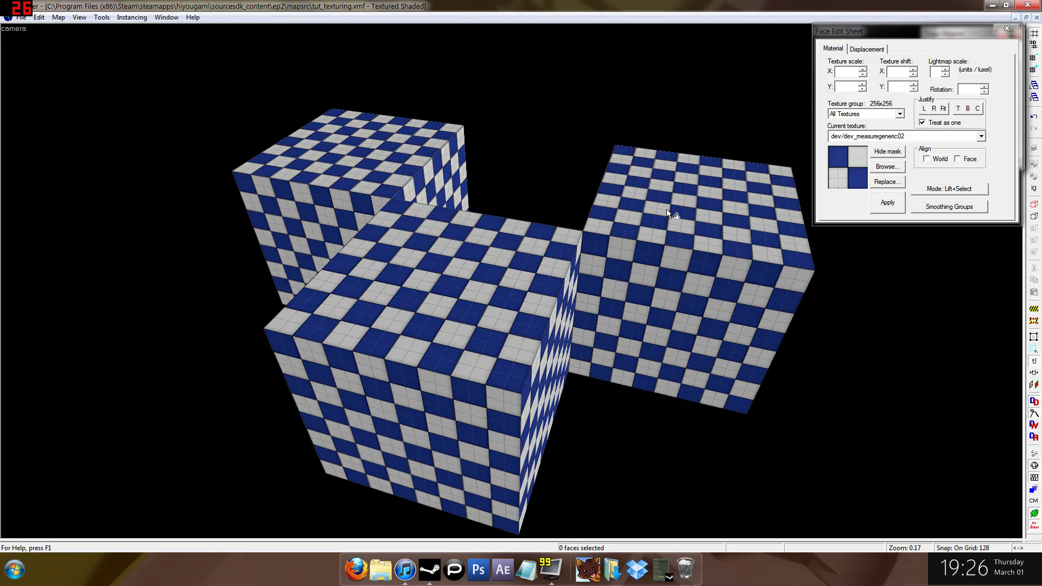
# Select single faces on different blocks one at a time, finishing with the right block's top face.
pyautogui.click(564, 243)
pyautogui.click(665, 207)
pyautogui.click(412, 271)
pyautogui.click(654, 198)
pyautogui.click(524, 229)
pyautogui.click(645, 194)
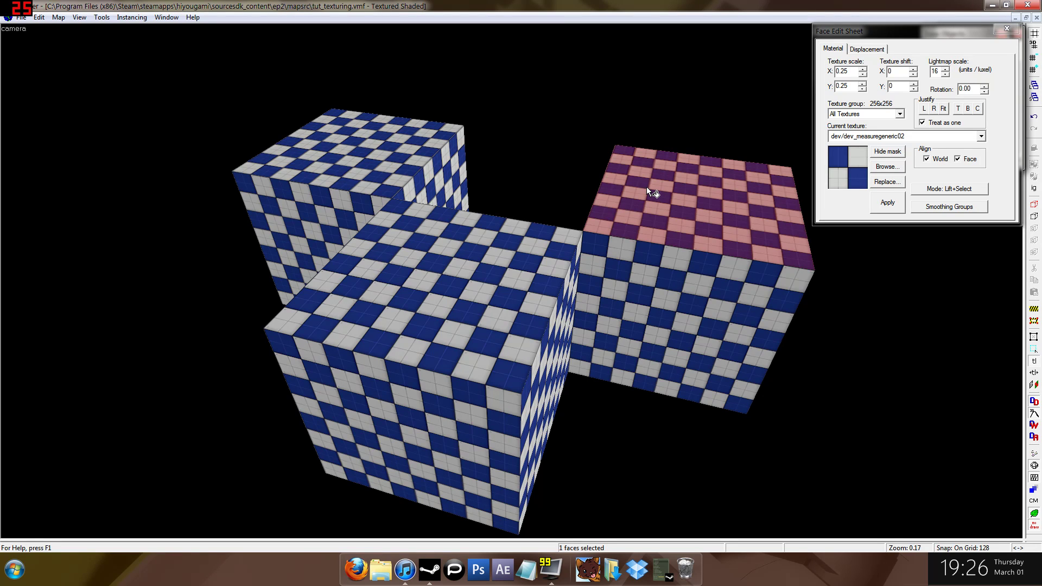
pyautogui.click(380, 147)
pyautogui.click(649, 182)
pyautogui.click(461, 236)
pyautogui.click(686, 201)
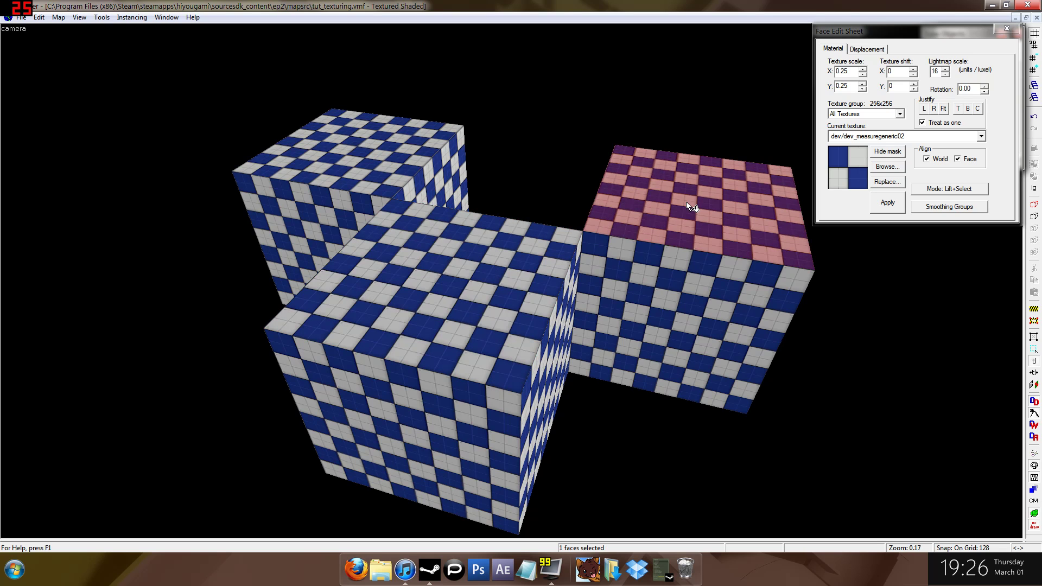
# Add the top faces of the back-left and front blocks to the face selection.
pyautogui.keyDown('ctrl'); pyautogui.click(353, 156); pyautogui.keyUp('ctrl')
pyautogui.keyDown('ctrl'); pyautogui.click(451, 233); pyautogui.keyUp('ctrl')
pyautogui.scroll(-6, 512, 280)
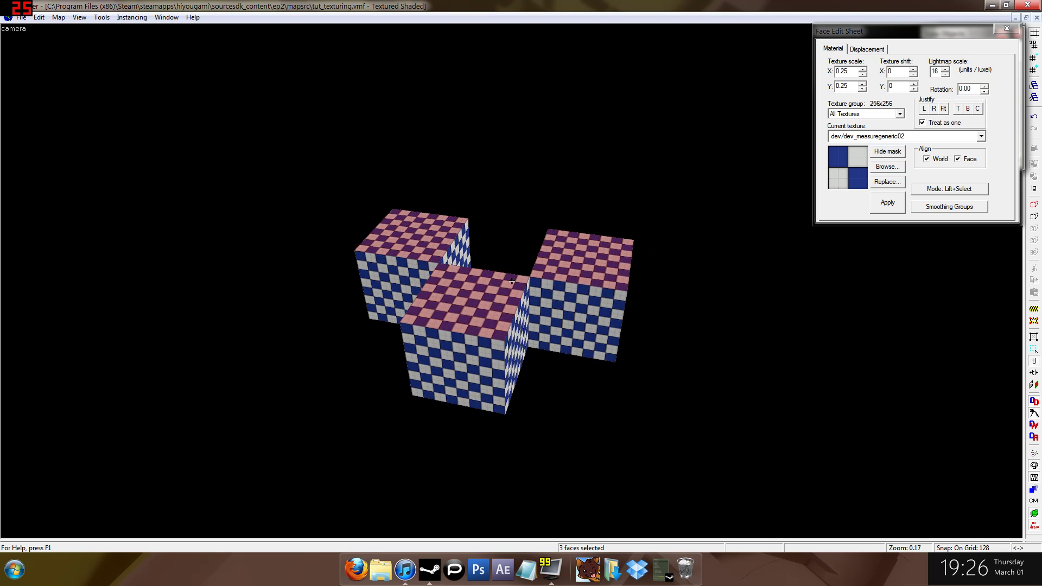
pyautogui.scroll(5, 512, 287)
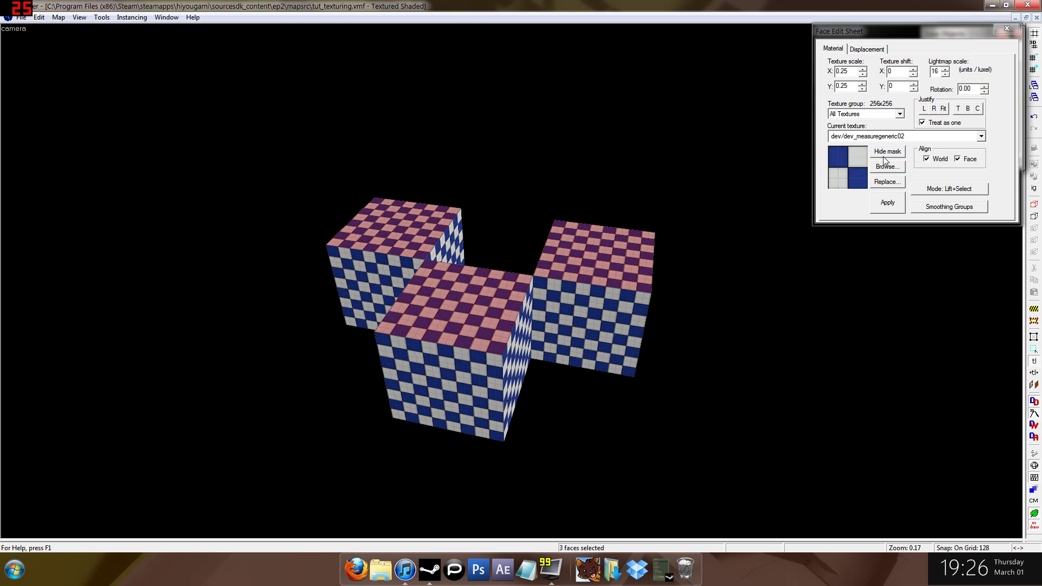
# Apply dev/dev_measuregeneric01 to the right block's top, the front block's front face and the back-left block's top.
pyautogui.click(592, 269)
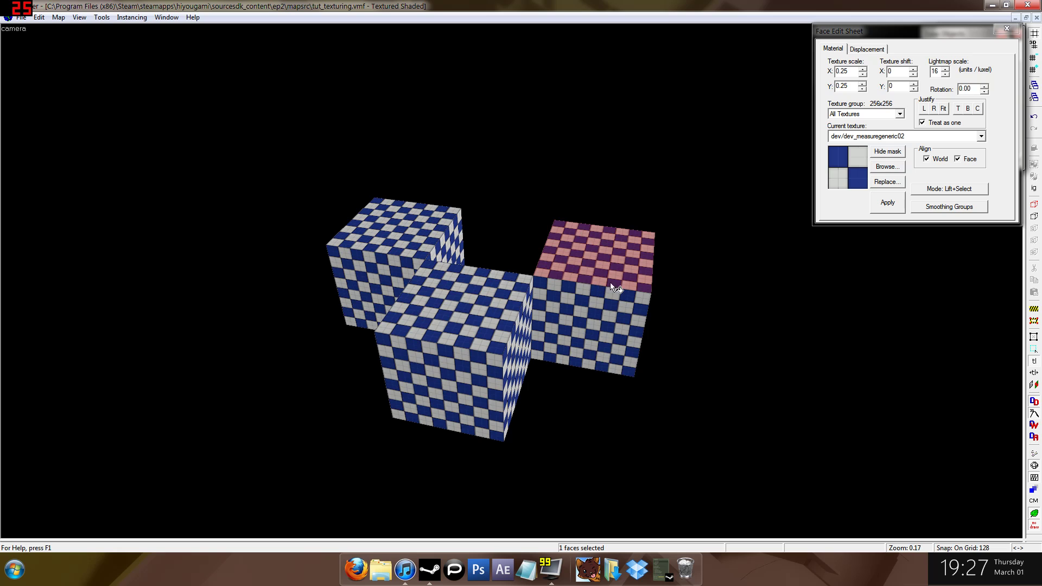
pyautogui.click(892, 138)
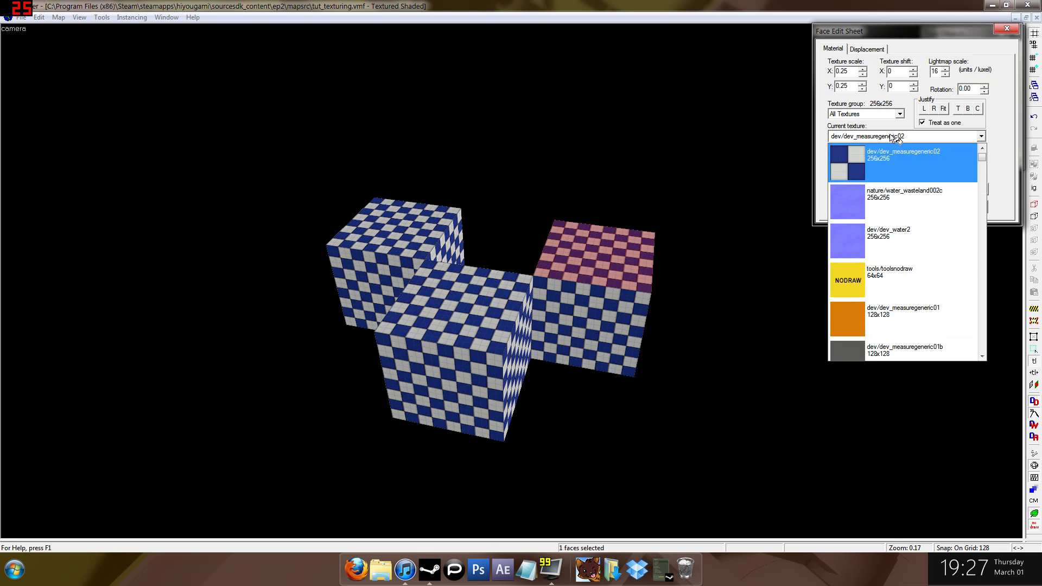
pyautogui.click(900, 318)
pyautogui.click(888, 202)
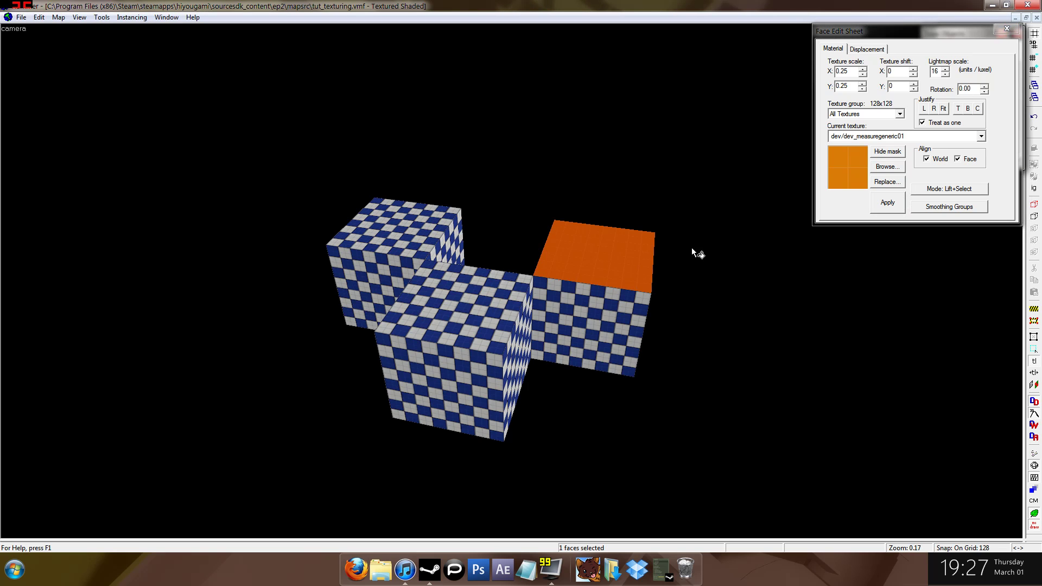
pyautogui.rightClick(451, 367)
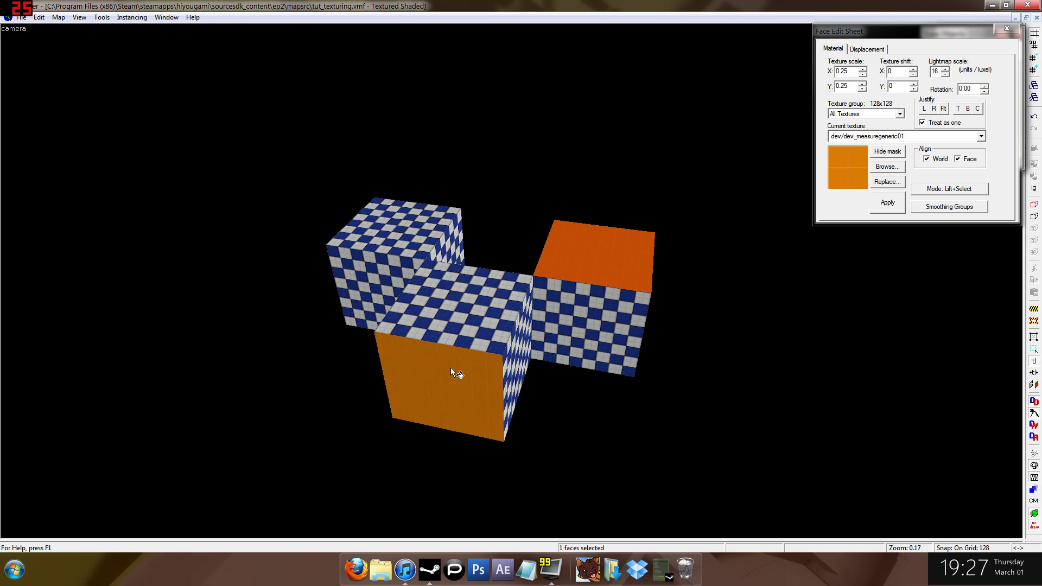
pyautogui.rightClick(388, 225)
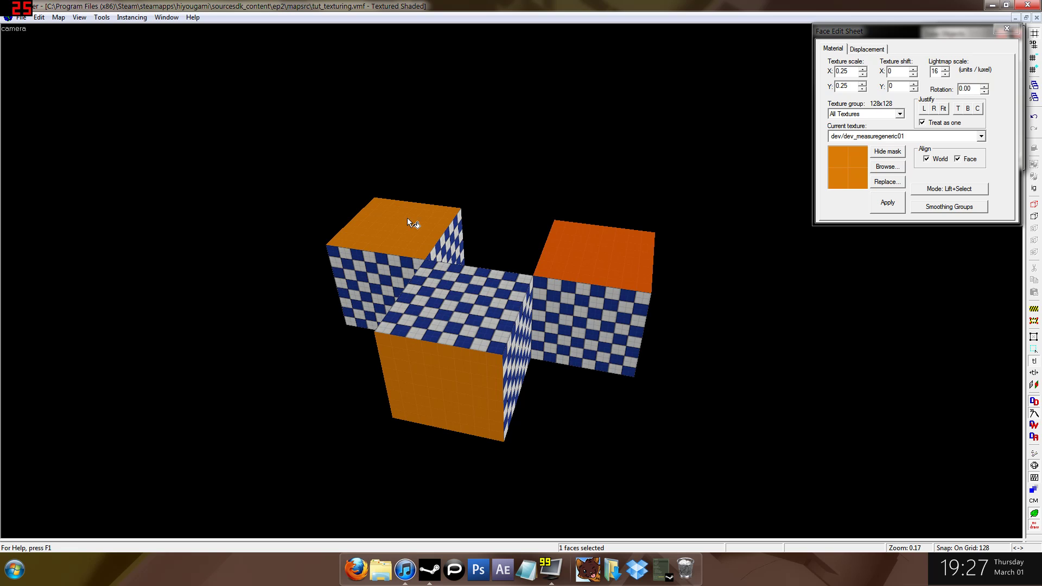
# Pick up dev/dev_measuregeneric02 from the right block's front face and reapply it to the three orange faces.
pyautogui.click(570, 298)
pyautogui.rightClick(571, 274)
pyautogui.rightClick(456, 361)
pyautogui.rightClick(411, 219)
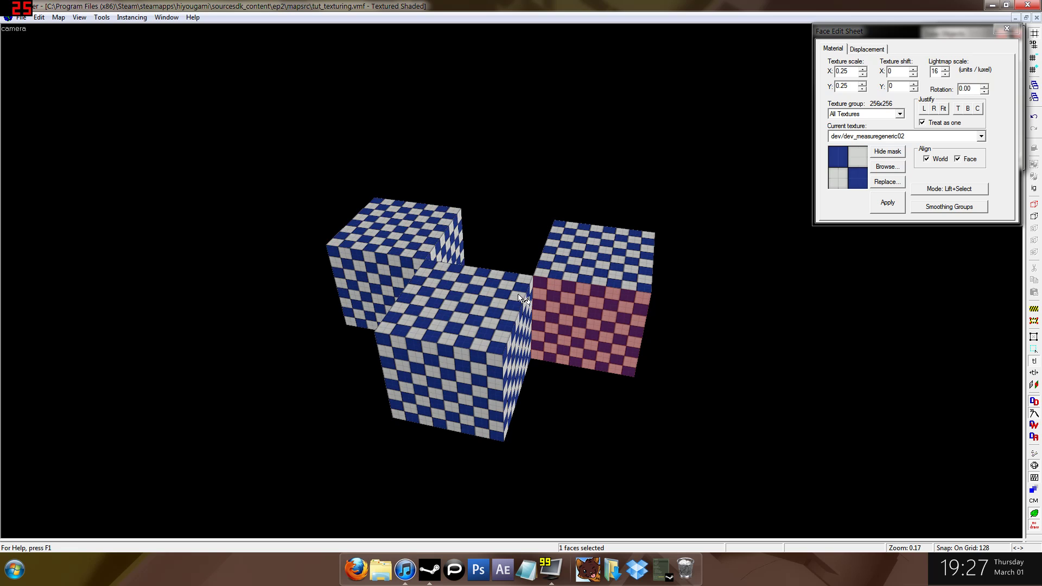
# Select the front block's top, the right block's front and the right block's top in turn as single faces.
pyautogui.click(491, 301)
pyautogui.click(559, 325)
pyautogui.click(612, 262)
pyautogui.click(488, 296)
pyautogui.click(565, 307)
pyautogui.click(599, 261)
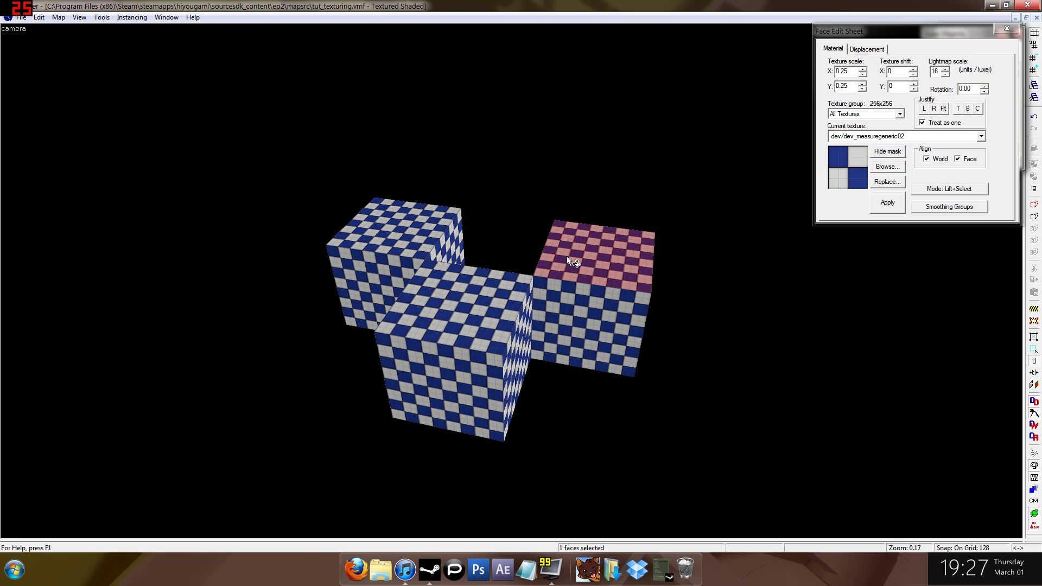
# Select all faces of each block in turn, alternating with single-face selections for comparison.
pyautogui.keyDown('shift'); pyautogui.click(476, 301); pyautogui.keyUp('shift')
pyautogui.keyDown('shift'); pyautogui.click(589, 266); pyautogui.keyUp('shift')
pyautogui.keyDown('shift'); pyautogui.click(369, 236); pyautogui.keyUp('shift')
pyautogui.keyDown('shift'); pyautogui.click(445, 325); pyautogui.keyUp('shift')
pyautogui.keyDown('shift'); pyautogui.click(601, 285); pyautogui.keyUp('shift')
pyautogui.keyDown('shift'); pyautogui.click(495, 311); pyautogui.keyUp('shift')
pyautogui.keyDown('shift'); pyautogui.click(396, 243); pyautogui.keyUp('shift')
pyautogui.keyDown('shift'); pyautogui.click(617, 266); pyautogui.keyUp('shift')
pyautogui.click(456, 293)
pyautogui.click(407, 236)
pyautogui.click(579, 262)
pyautogui.keyDown('shift'); pyautogui.click(583, 277); pyautogui.keyUp('shift')
pyautogui.keyDown('shift'); pyautogui.click(491, 318); pyautogui.keyUp('shift')
pyautogui.keyDown('shift'); pyautogui.click(404, 244); pyautogui.keyUp('shift')
pyautogui.keyDown('shift'); pyautogui.click(477, 315); pyautogui.keyUp('shift')
pyautogui.keyDown('shift'); pyautogui.click(574, 316); pyautogui.keyUp('shift')
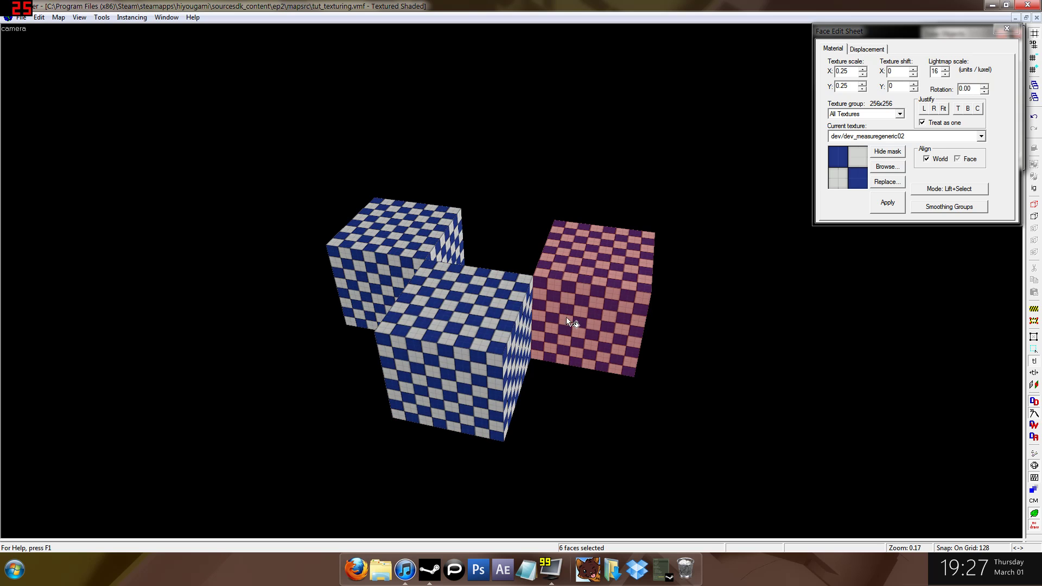
pyautogui.click(483, 309)
pyautogui.keyDown('shift'); pyautogui.click(466, 332); pyautogui.keyUp('shift')
# Select the right block's top together with the top and front faces of the front and back-left blocks.
pyautogui.click(584, 278)
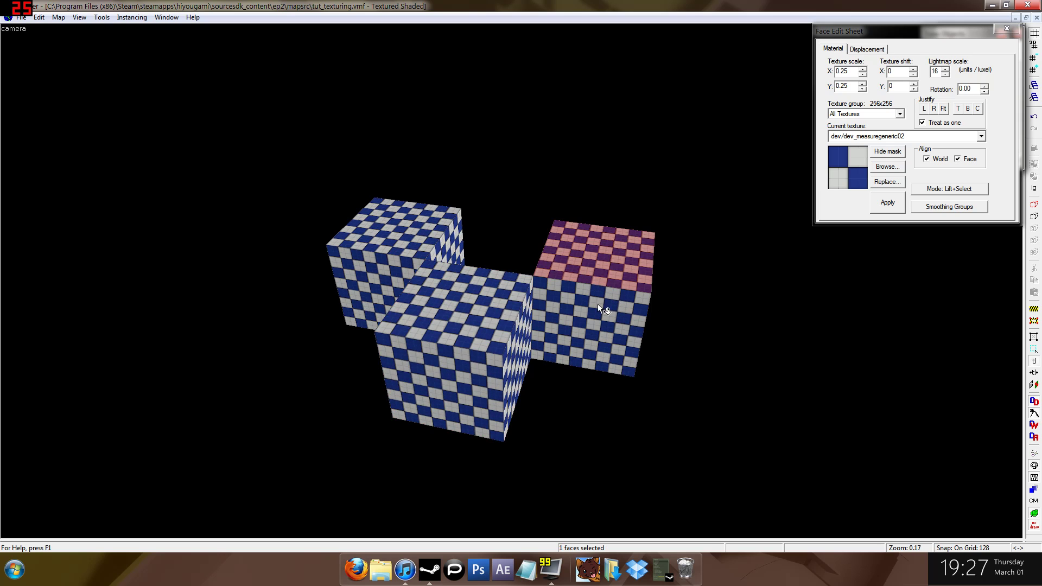
pyautogui.keyDown('ctrl'); pyautogui.click(477, 293); pyautogui.keyUp('ctrl')
pyautogui.keyDown('ctrl'); pyautogui.click(461, 362); pyautogui.keyUp('ctrl')
pyautogui.keyDown('ctrl'); pyautogui.click(379, 281); pyautogui.keyUp('ctrl')
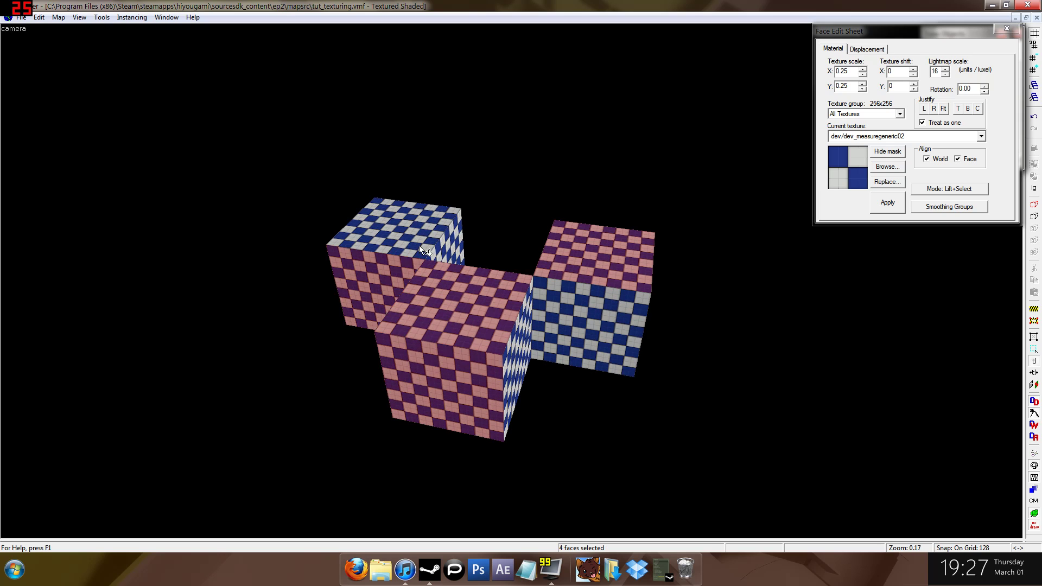
pyautogui.keyDown('ctrl'); pyautogui.click(413, 234); pyautogui.keyUp('ctrl')
# Apply dev/dev_measuregeneric01 to the right block's top, the back-left block's top and all faces of the front block.
pyautogui.press('z')
pyautogui.press('w')
pyautogui.press('d')
pyautogui.press('a')
pyautogui.press('s')
pyautogui.press('a')
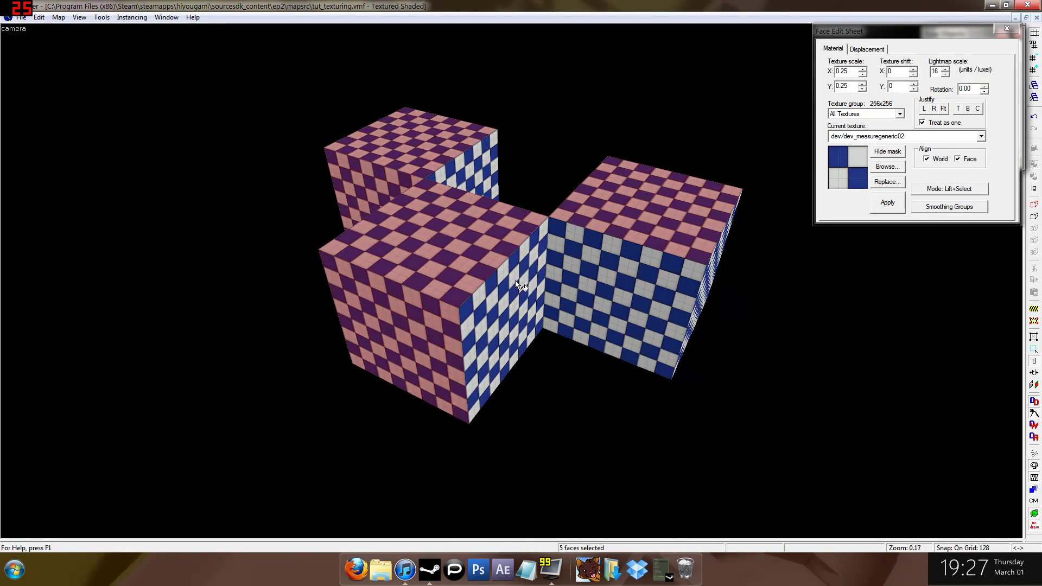
pyautogui.press('s')
pyautogui.click(630, 240)
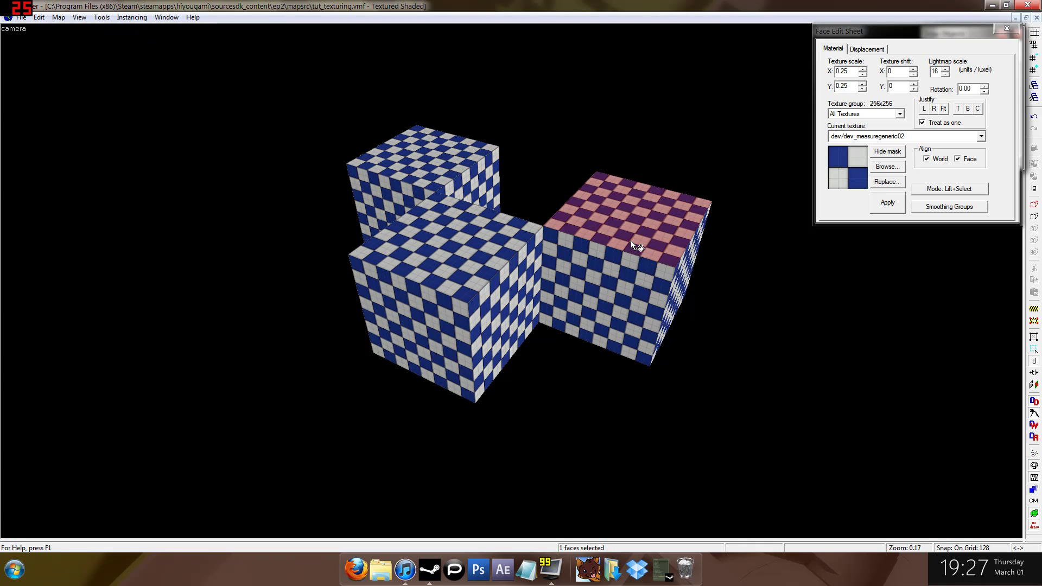
pyautogui.click(885, 137)
pyautogui.click(868, 201)
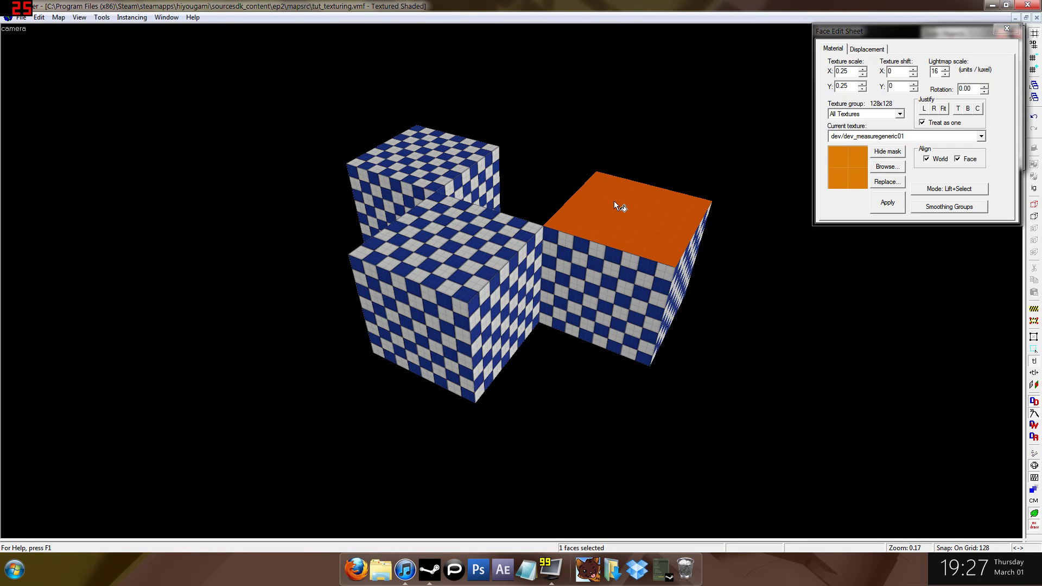
pyautogui.rightClick(453, 158)
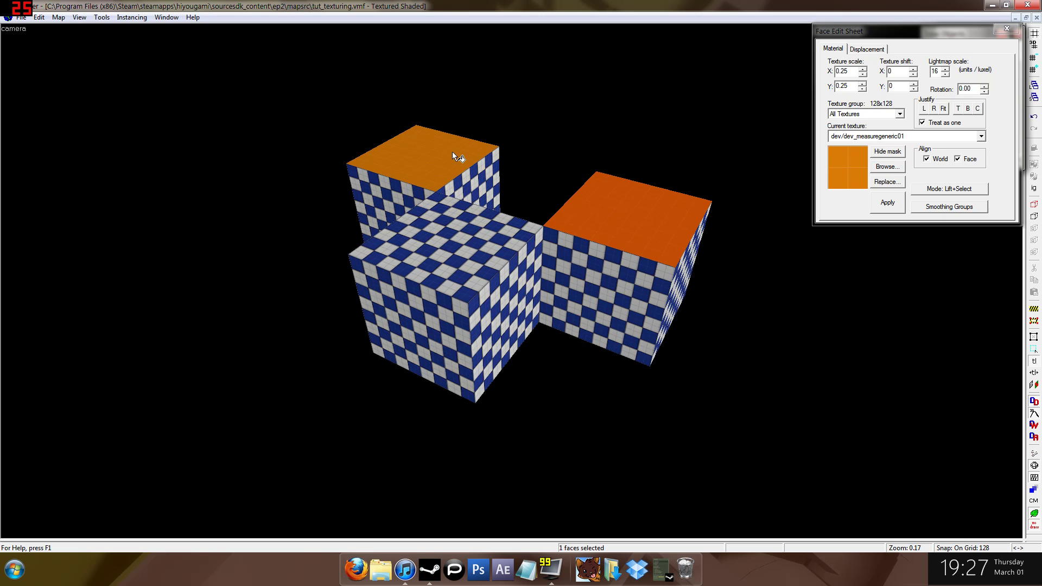
pyautogui.keyDown('shift'); pyautogui.rightClick(473, 282); pyautogui.keyUp('shift')
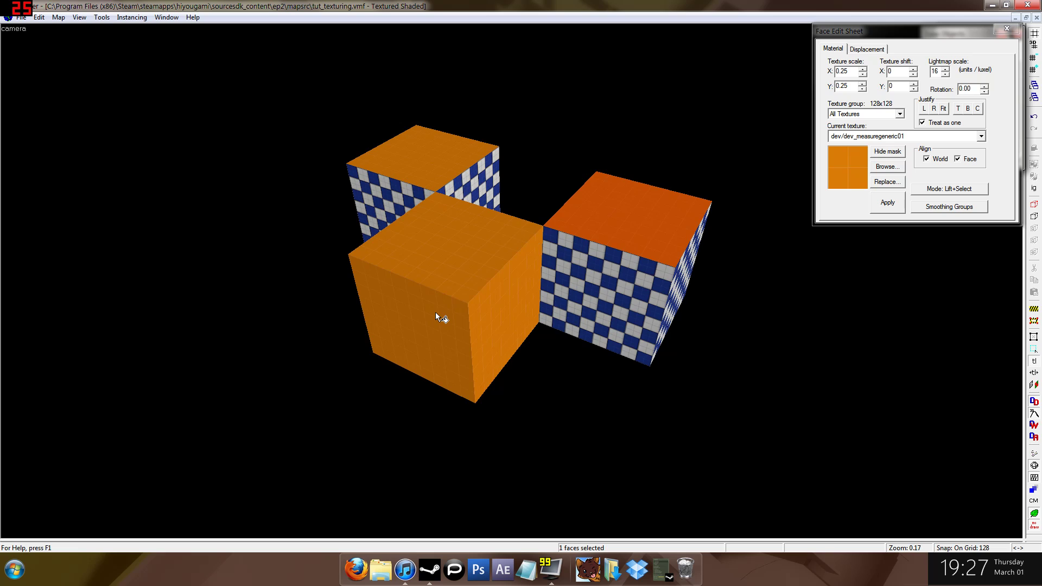
# Apply dev/dev_measuregeneric01 to the back-left block's two visible sides and the right block's narrow outer side.
pyautogui.click(480, 178)
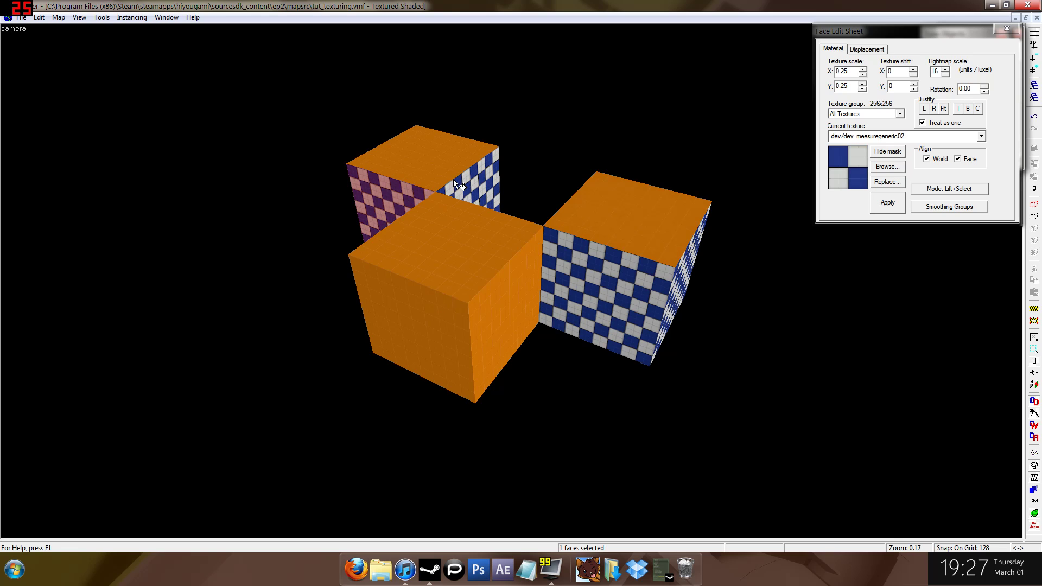
pyautogui.keyDown('ctrl'); pyautogui.click(685, 274); pyautogui.keyUp('ctrl')
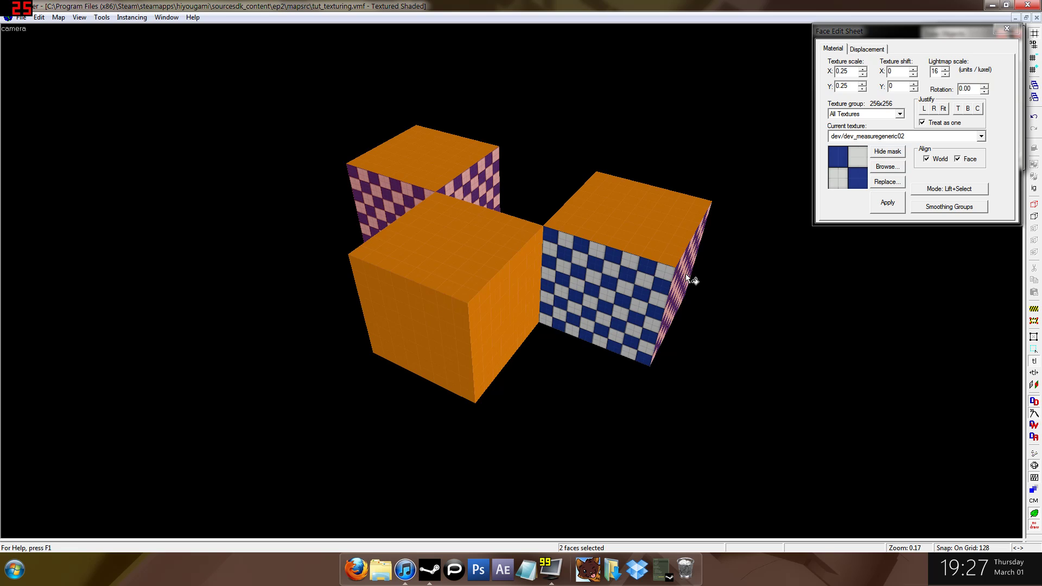
pyautogui.click(895, 138)
pyautogui.click(924, 191)
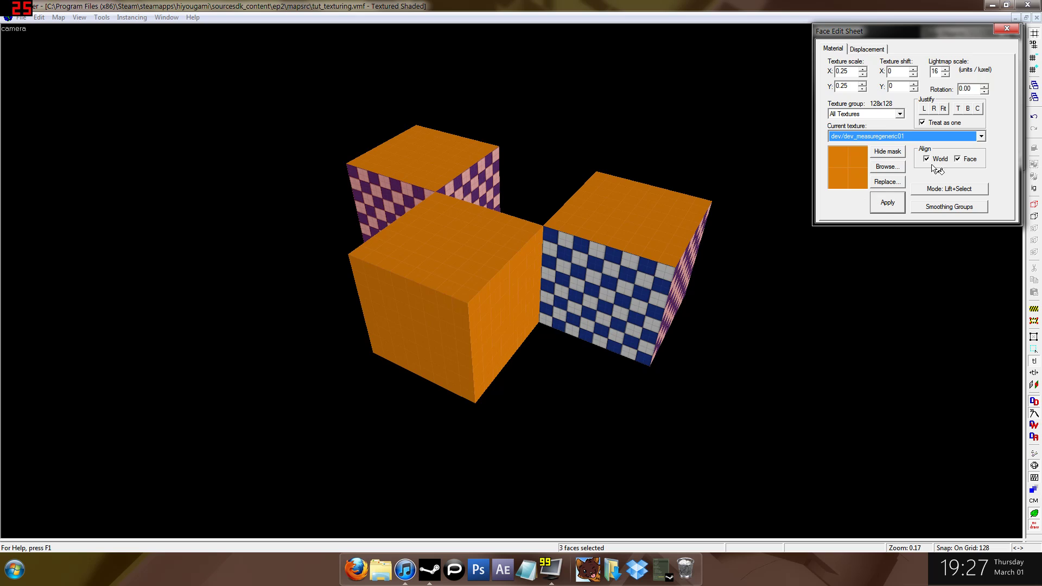
pyautogui.click(882, 208)
# Lift dev/dev_measuregeneric02 from the right block's front face and apply it to every face of all three blocks.
pyautogui.click(657, 280)
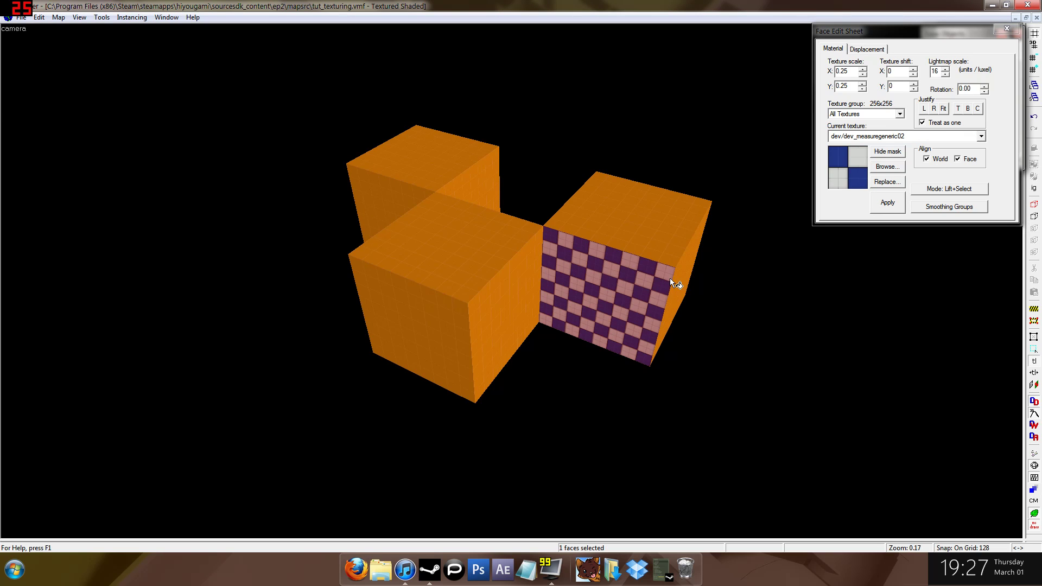
pyautogui.keyDown('shift'); pyautogui.rightClick(586, 269); pyautogui.keyUp('shift')
pyautogui.keyDown('shift'); pyautogui.rightClick(507, 244); pyautogui.keyUp('shift')
pyautogui.keyDown('shift'); pyautogui.rightClick(464, 143); pyautogui.keyUp('shift')
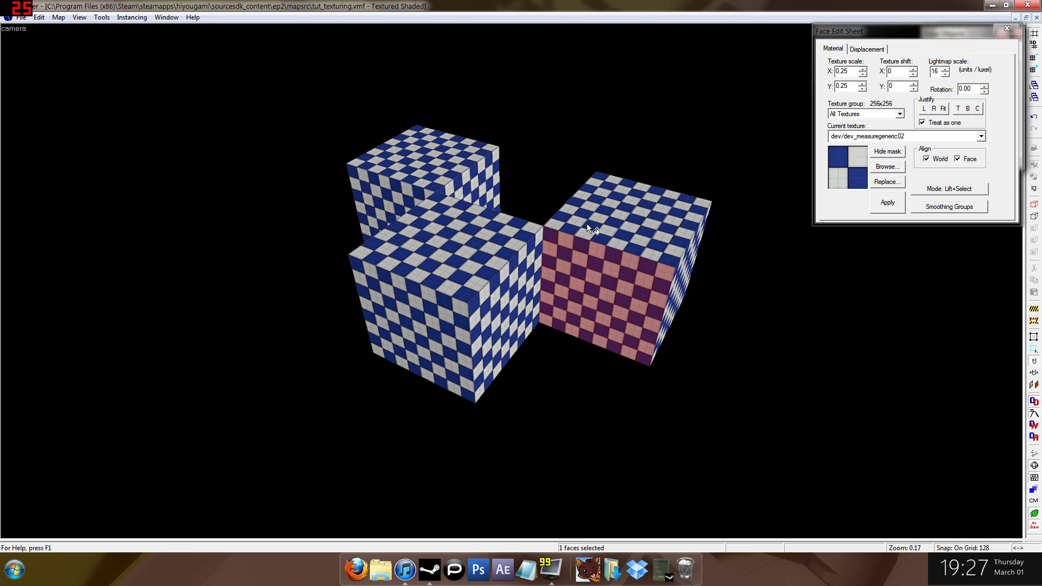
# Select the top faces of all three blocks together.
pyautogui.scroll(-2, 592, 224)
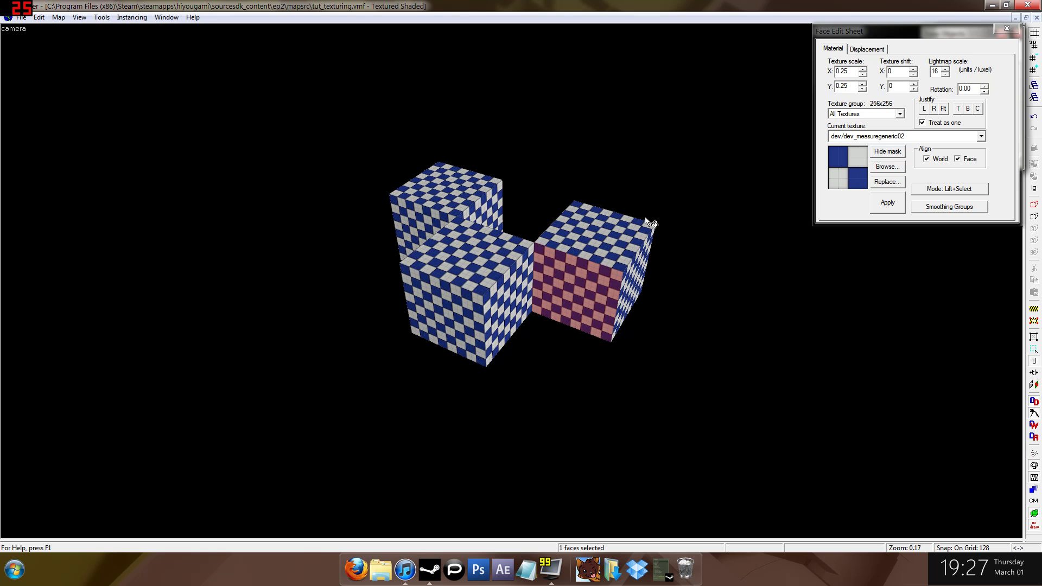
pyautogui.click(470, 167)
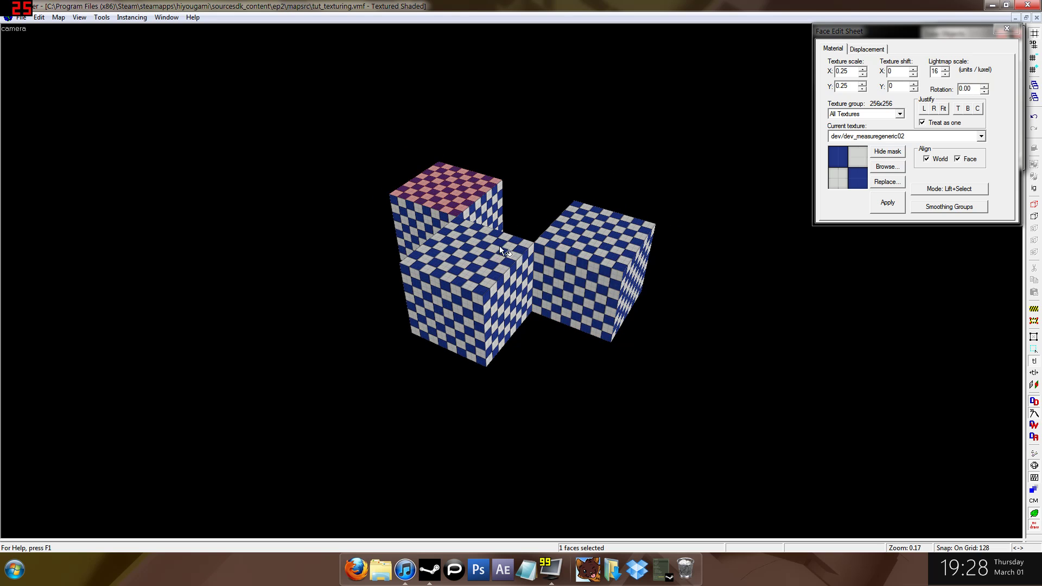
pyautogui.keyDown('ctrl'); pyautogui.click(461, 250); pyautogui.keyUp('ctrl')
pyautogui.keyDown('ctrl'); pyautogui.click(592, 232); pyautogui.keyUp('ctrl')
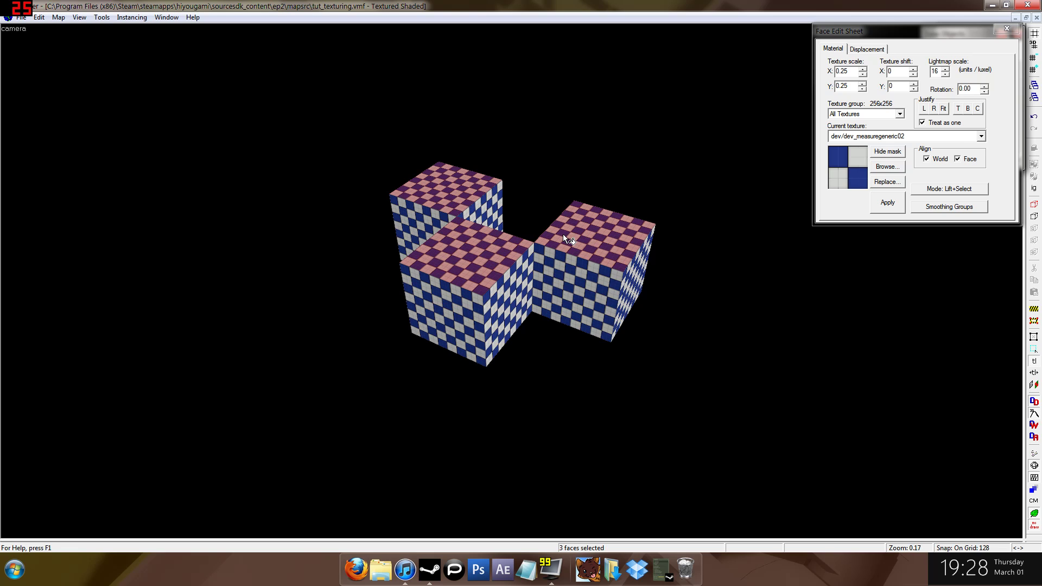
pyautogui.press('w')
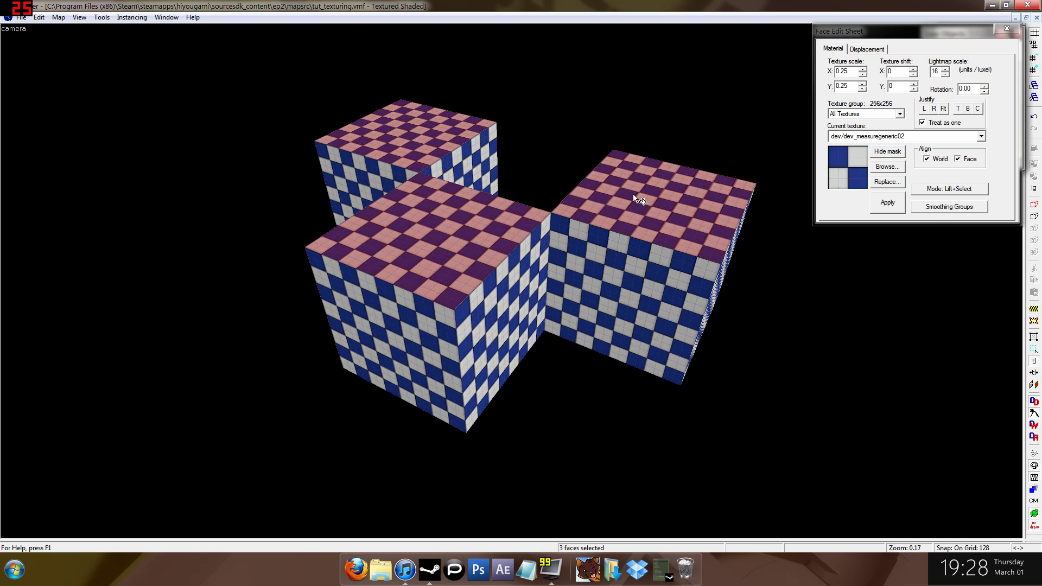
# Toggle the face selection of each whole block so every face except the three tops is selected.
pyautogui.keyDown('ctrl'); pyautogui.keyDown('shift'); pyautogui.click(663, 245); pyautogui.keyUp('shift'); pyautogui.keyUp('ctrl')
pyautogui.keyDown('ctrl'); pyautogui.keyDown('shift'); pyautogui.click(511, 285); pyautogui.keyUp('shift'); pyautogui.keyUp('ctrl')
pyautogui.keyDown('ctrl'); pyautogui.keyDown('shift'); pyautogui.click(435, 152); pyautogui.keyUp('shift'); pyautogui.keyUp('ctrl')
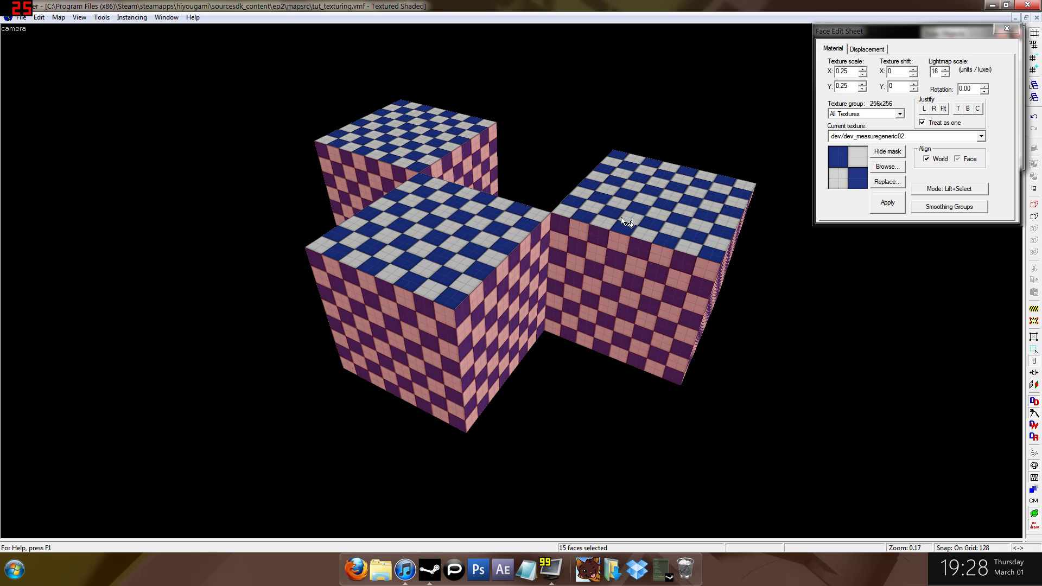
pyautogui.press('z')
pyautogui.press('w')
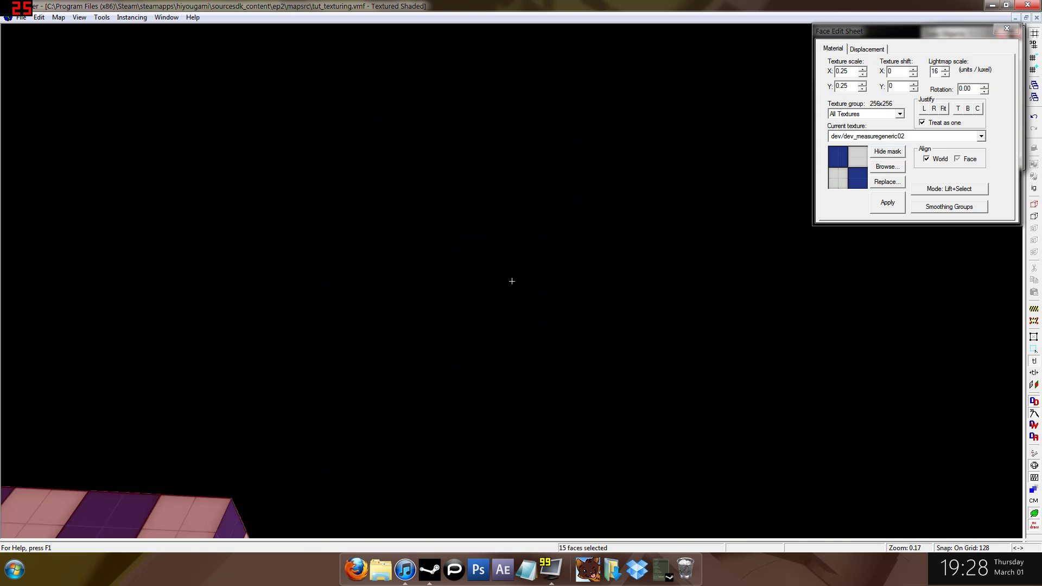
pyautogui.press('s')
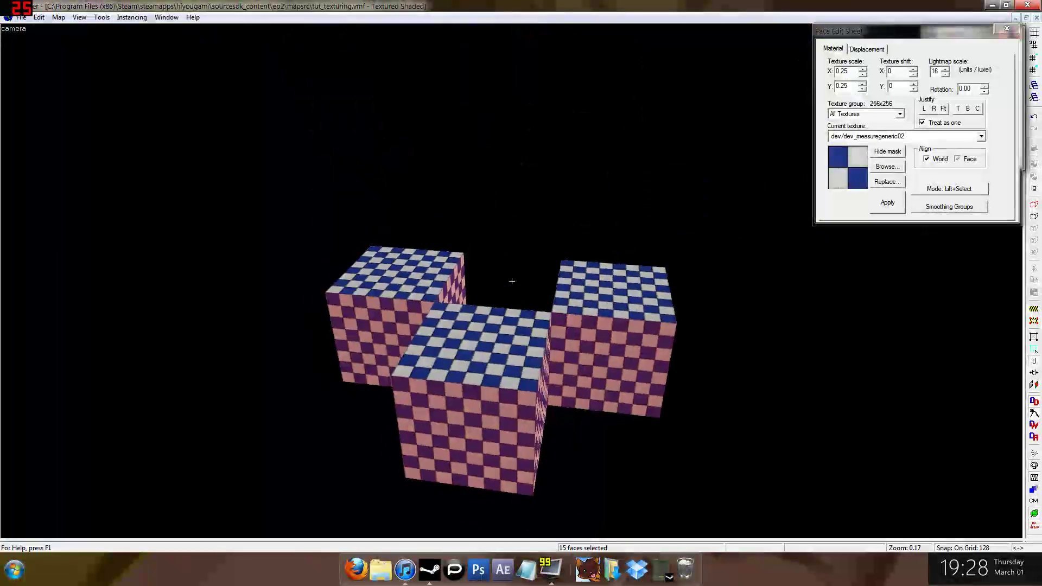
pyautogui.press('w')
pyautogui.press('z')
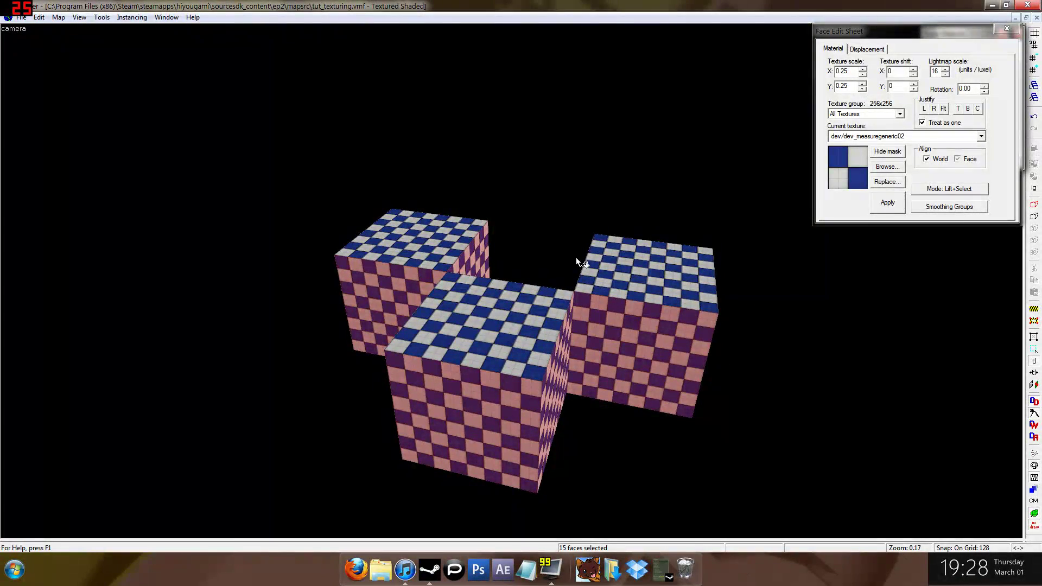
# Apply dev/dev_measuregeneric01 to the selected side and bottom faces of the three blocks.
pyautogui.click(903, 136)
pyautogui.click(894, 192)
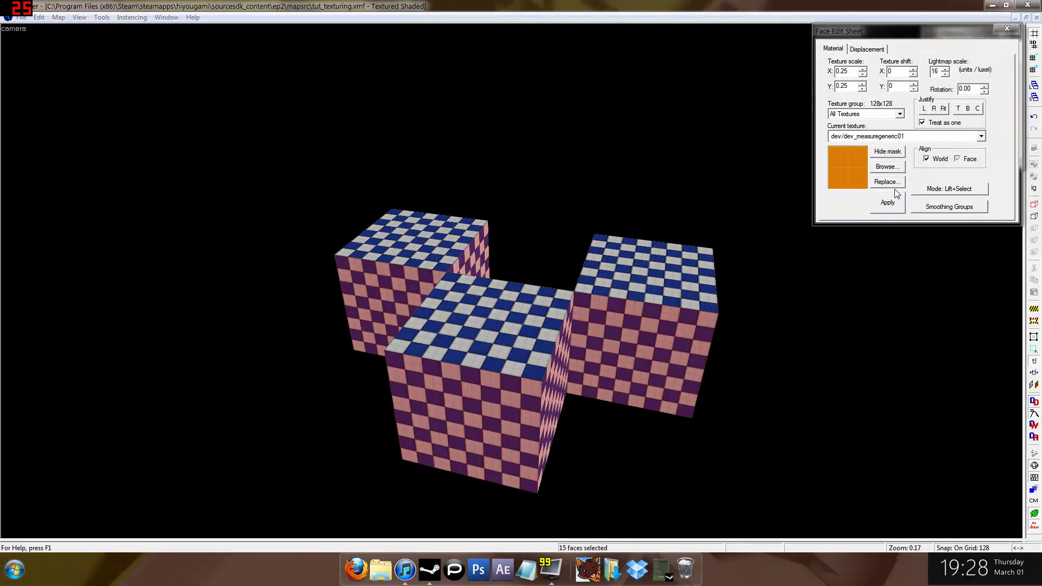
pyautogui.click(888, 182)
pyautogui.click(976, 206)
pyautogui.click(888, 203)
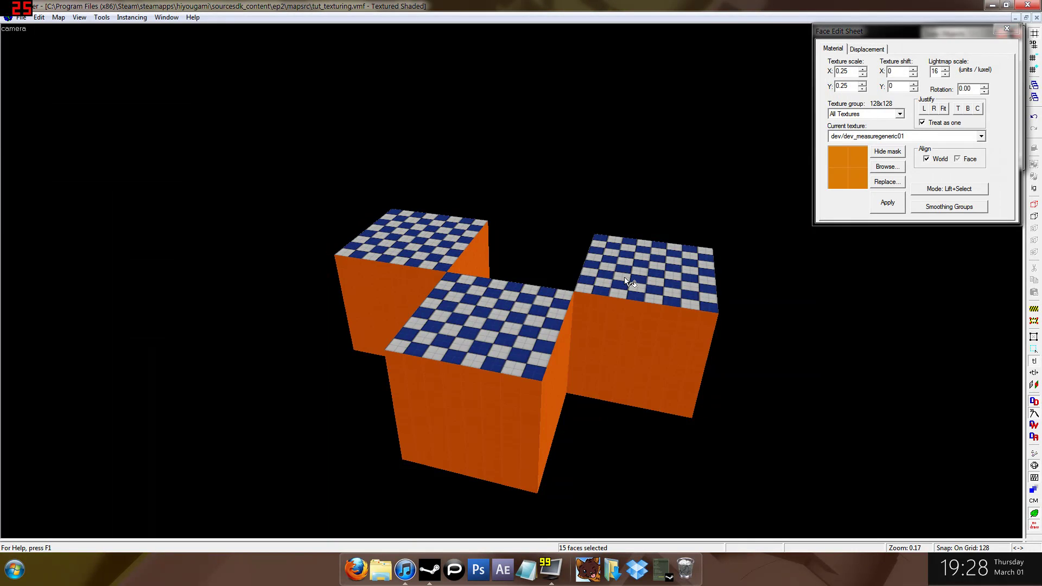
# Leave face editing, select all three blocks as objects and delete them.
pyautogui.press('z')
pyautogui.hotkey('shift', 's')
pyautogui.press('w')
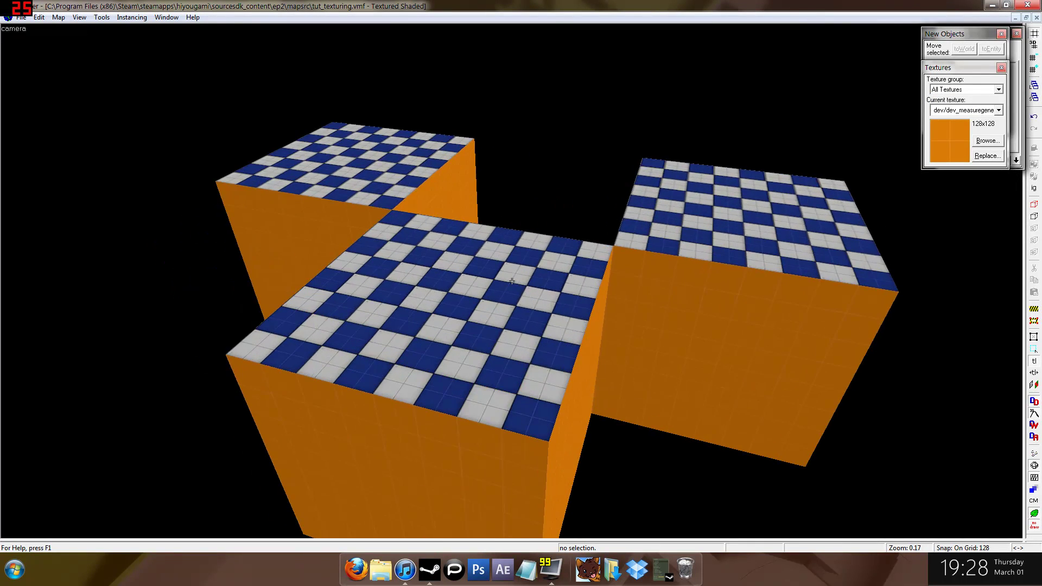
pyautogui.scroll(-2, 512, 281)
pyautogui.press('z')
pyautogui.click(423, 223)
pyautogui.keyDown('ctrl'); pyautogui.click(464, 265); pyautogui.keyUp('ctrl')
pyautogui.keyDown('ctrl'); pyautogui.click(614, 249); pyautogui.keyUp('ctrl')
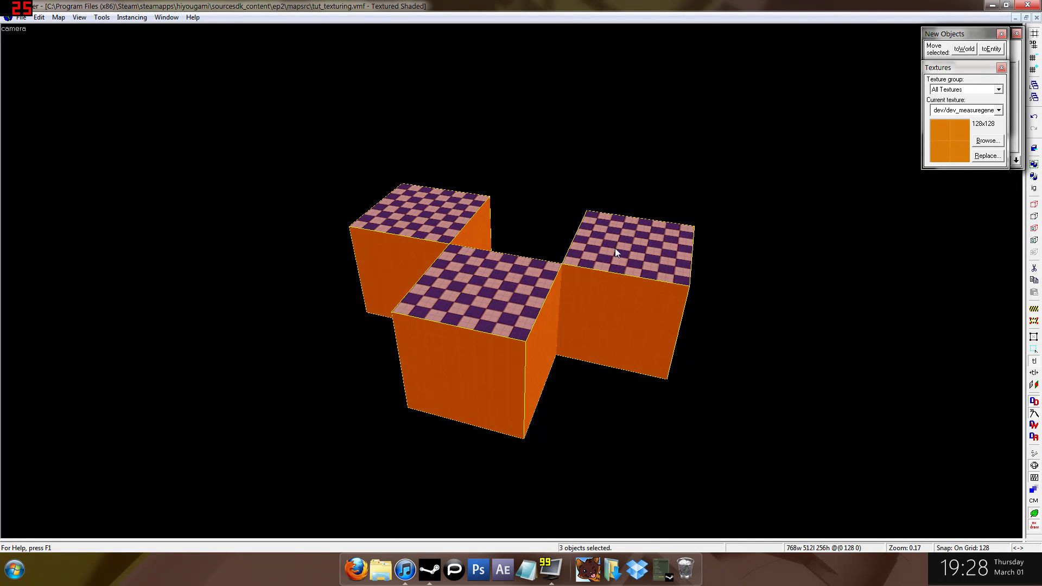
pyautogui.press('Delete')
# Return to the four-view layout and create a 16-sided cylinder, 512 × 512 × 256 units, centred on the origin.
pyautogui.hotkey('shift', 'z')
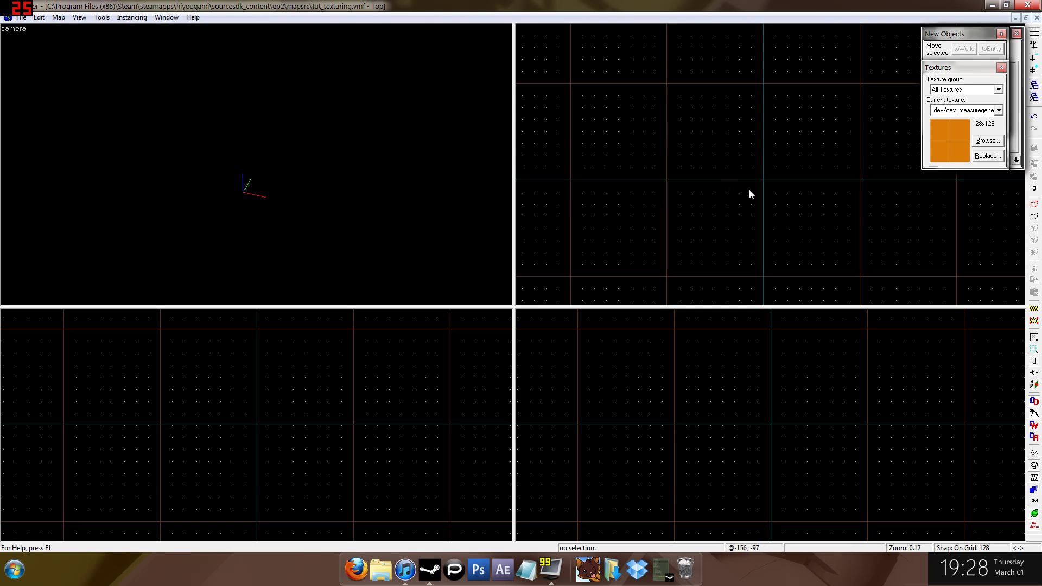
pyautogui.moveTo(742, 198); pyautogui.dragTo(790, 148)
pyautogui.click(970, 41)
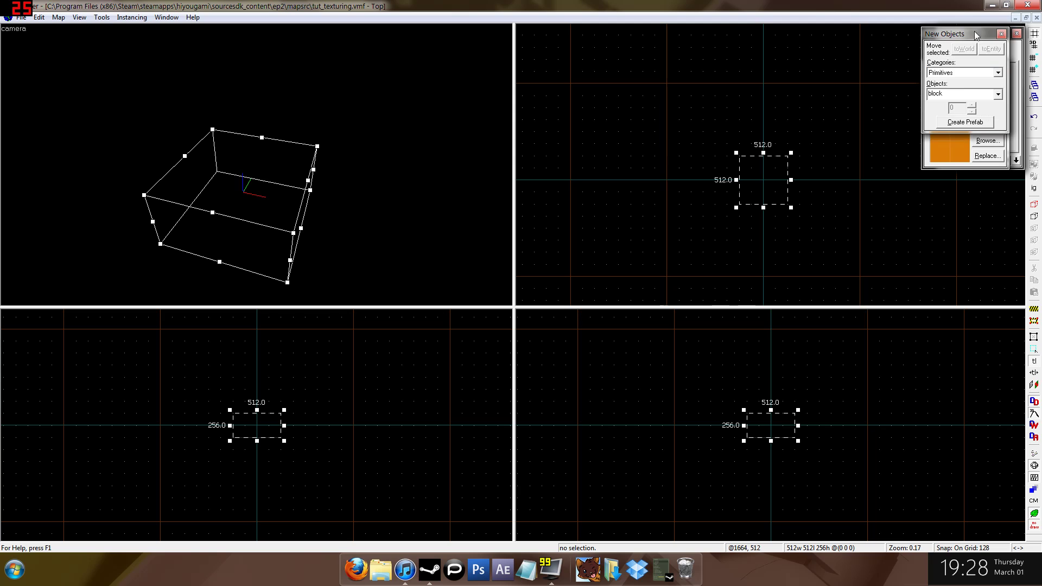
pyautogui.click(998, 94)
pyautogui.click(955, 123)
pyautogui.press('Return')
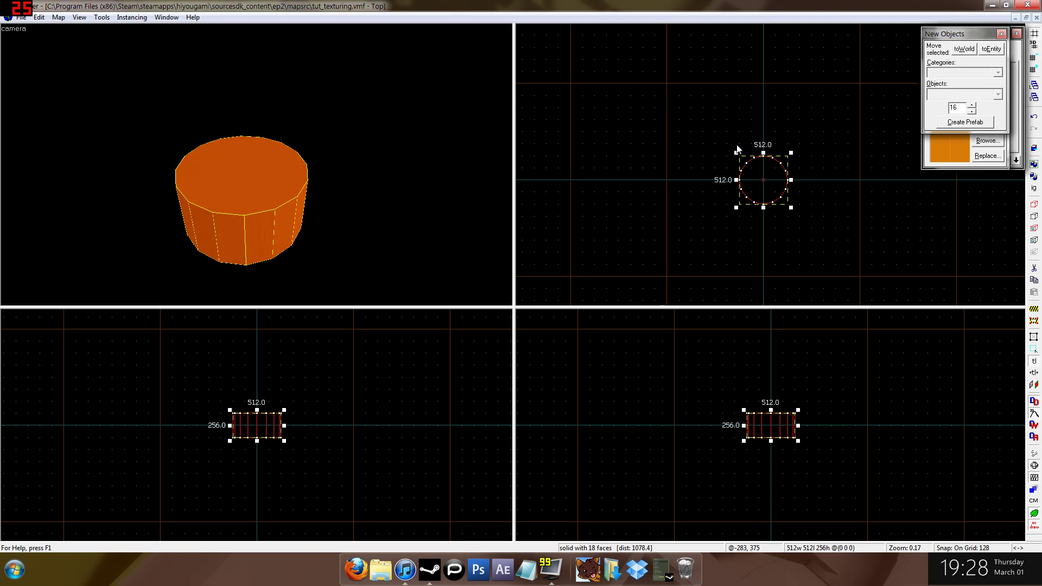
# Reduce the cylinder's height to 128 units by raising its base.
pyautogui.scroll(6, 775, 425)
pyautogui.moveTo(762, 388)
pyautogui.mouseDown()
pyautogui.moveTo(764, 424)
pyautogui.moveTo(771, 395)
pyautogui.mouseUp()
pyautogui.scroll(6, 798, 181)
# Create a 512 × 512 × 128 unit block over the cylinder's footprint and move it up onto the cylinder's top.
pyautogui.hotkey('shift', 'b')
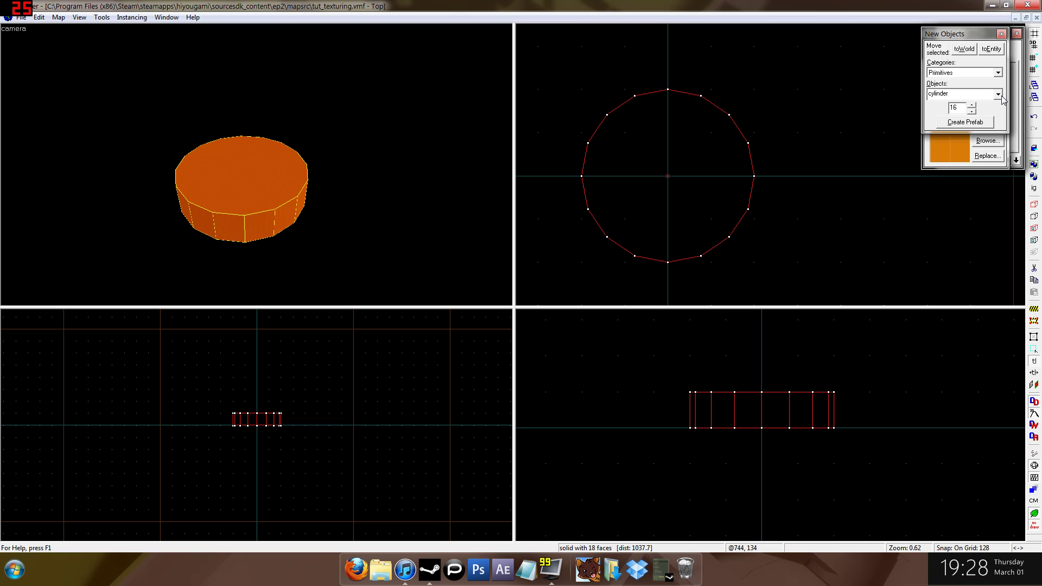
pyautogui.click(998, 95)
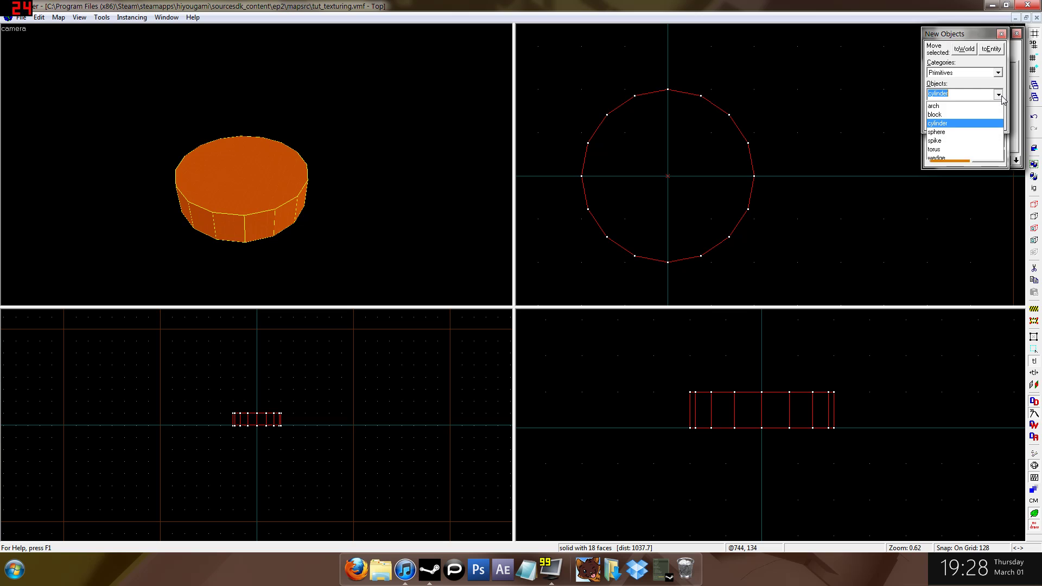
pyautogui.click(969, 115)
pyautogui.moveTo(577, 93); pyautogui.dragTo(766, 252)
pyautogui.press('Return')
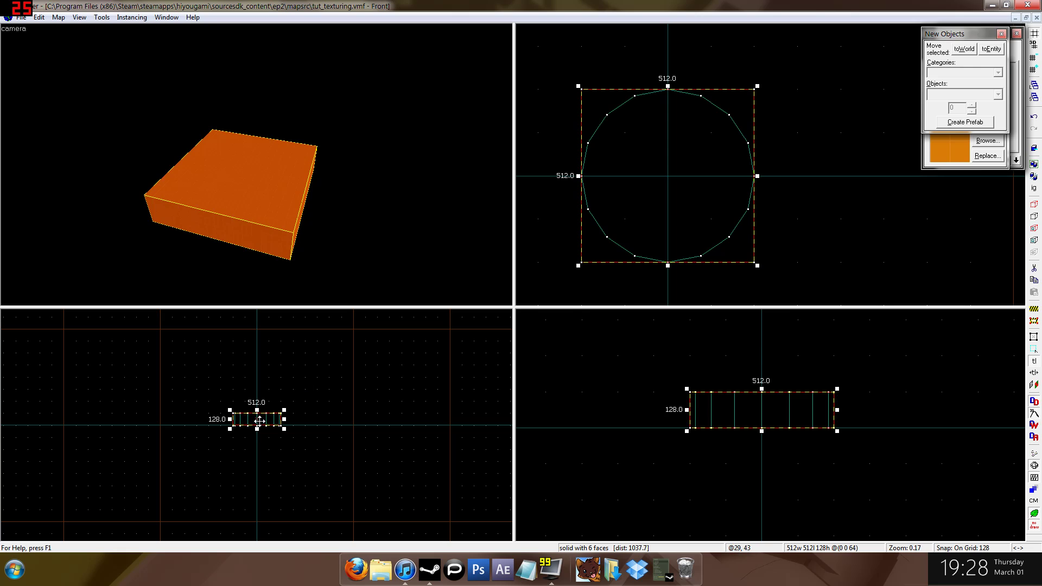
pyautogui.moveTo(285, 416); pyautogui.dragTo(285, 404)
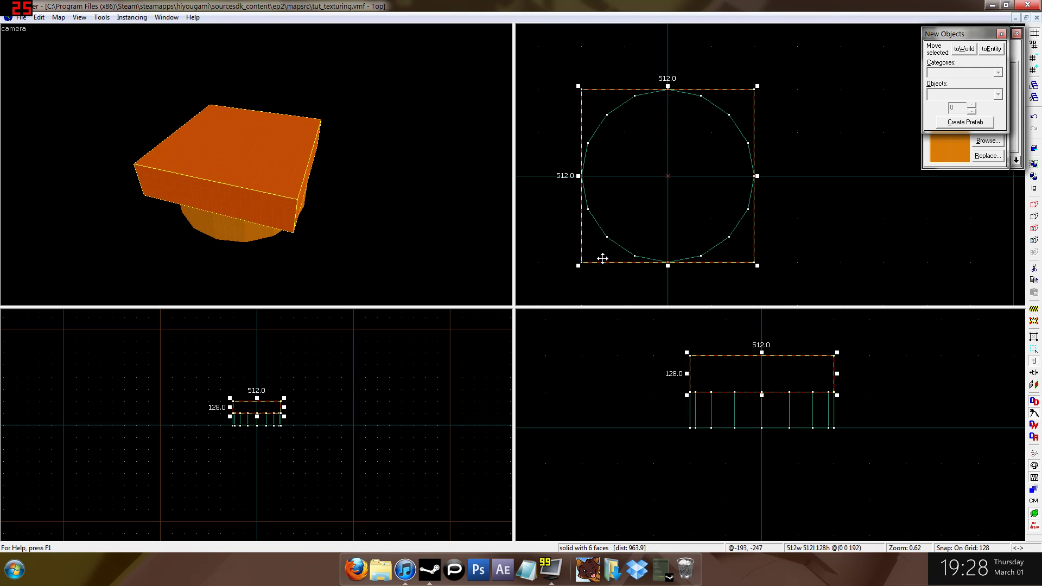
# Set the grid to 1 and split the block horizontally in the top view at the cylinder's first vertex below its apex, keeping both parts.
pyautogui.click(686, 196)
pyautogui.scroll(10, 674, 128)
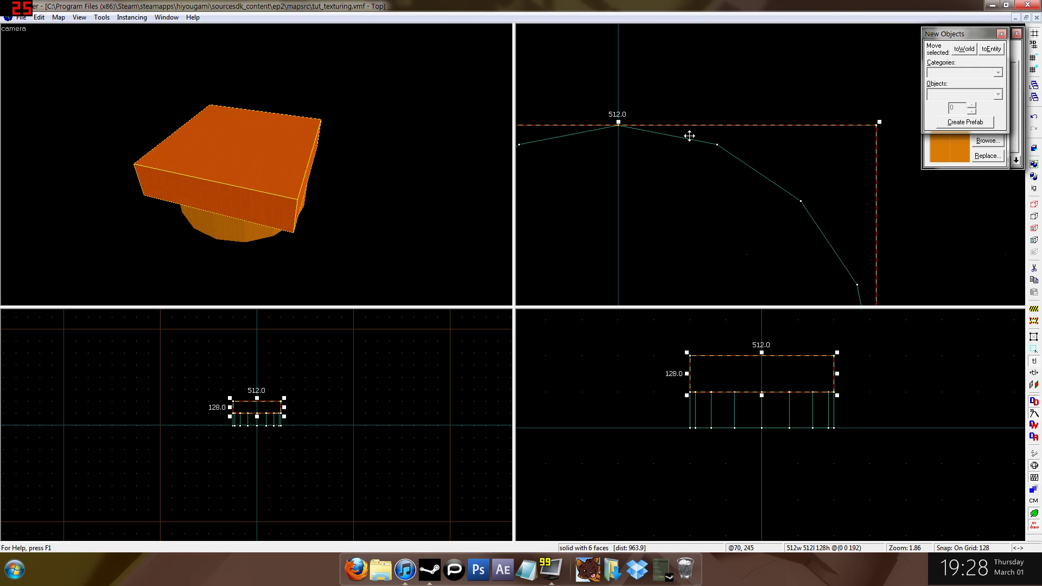
pyautogui.scroll(7, 842, 223)
pyautogui.press('[')
pyautogui.press('[')
pyautogui.press('[')
pyautogui.press('[')
pyautogui.press('[')
pyautogui.press('[')
pyautogui.press('[')
pyautogui.click(852, 233)
pyautogui.scroll(-15, 852, 234)
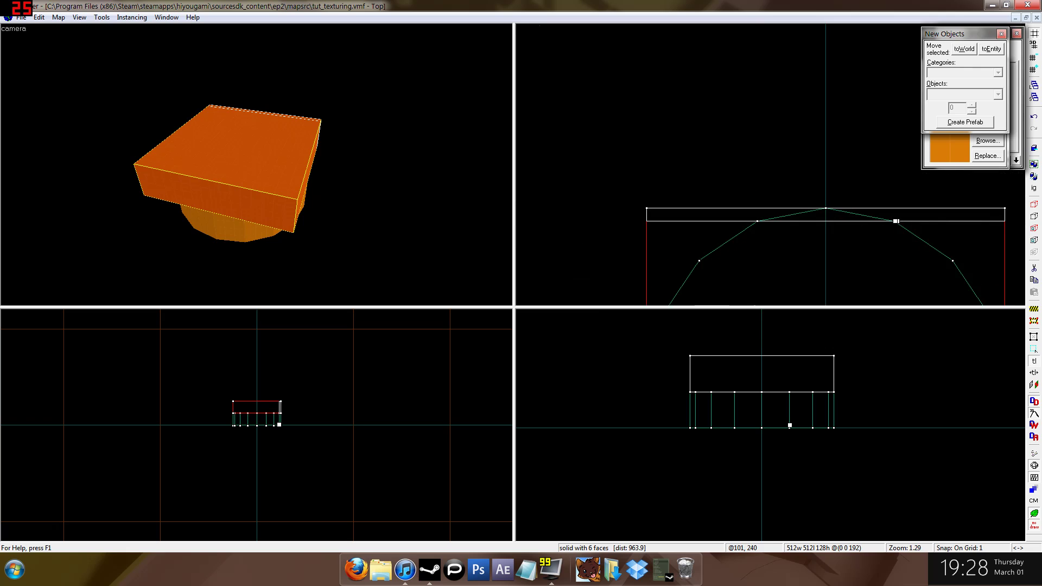
pyautogui.hotkey('shift', 'x')
pyautogui.press('Return')
# Split the block horizontally again at the cylinder's next two vertex levels in the top view, keeping all parts.
pyautogui.scroll(10, 856, 174)
pyautogui.keyDown('ctrl'); pyautogui.click(814, 170); pyautogui.keyUp('ctrl')
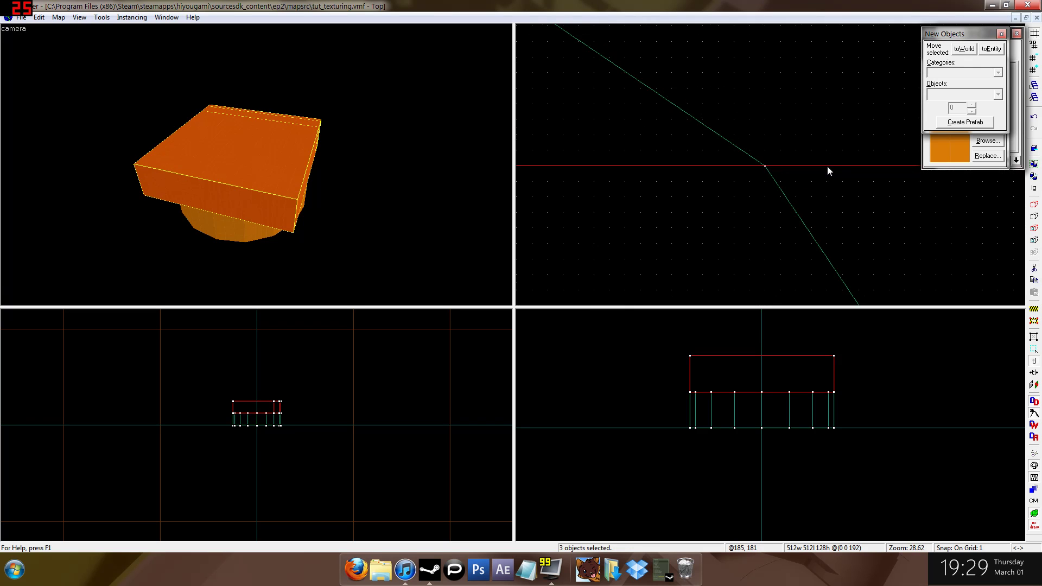
pyautogui.scroll(-3, 851, 187)
pyautogui.scroll(2, 894, 252)
pyautogui.hotkey('shift', 'x')
pyautogui.moveTo(829, 179); pyautogui.dragTo(844, 179)
pyautogui.press('Return')
pyautogui.scroll(-8, 880, 220)
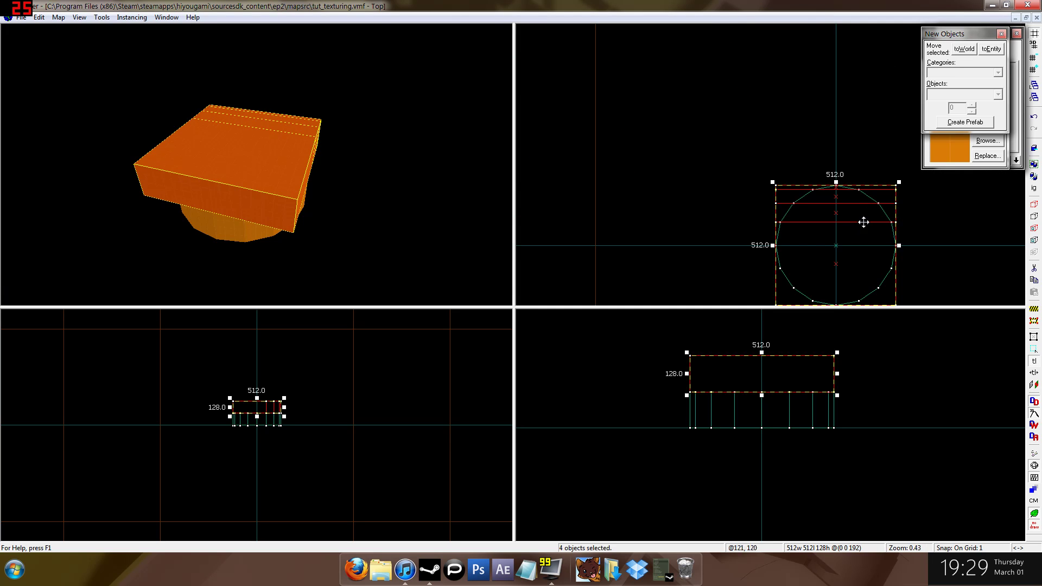
# Set the grid to 32 and clip the block along the cylinder's horizontal centre line, keeping the sliced upper half.
pyautogui.moveTo(852, 239); pyautogui.dragTo(773, 161, button='middle')
pyautogui.hotkey('shift', 'x')
pyautogui.scroll(6, 797, 166)
pyautogui.press(']')
pyautogui.press(']')
pyautogui.press(']')
pyautogui.press(']')
pyautogui.press(']')
pyautogui.moveTo(697, 170); pyautogui.dragTo(720, 170)
pyautogui.scroll(-6, 721, 169)
pyautogui.press('Return')
# Select the four block slices and clip them along the cylinder's vertical centre line, keeping the upper-right quadrant in the top view.
pyautogui.hotkey('shift', 's')
pyautogui.click(276, 161)
pyautogui.keyDown('ctrl'); pyautogui.click(295, 139); pyautogui.keyUp('ctrl')
pyautogui.keyDown('ctrl'); pyautogui.click(308, 132); pyautogui.keyUp('ctrl')
pyautogui.keyDown('ctrl'); pyautogui.click(315, 123); pyautogui.keyUp('ctrl')
pyautogui.keyDown('ctrl'); pyautogui.click(315, 120); pyautogui.keyUp('ctrl')
pyautogui.hotkey('shift', 'x')
pyautogui.moveTo(705, 140); pyautogui.dragTo(706, 106)
pyautogui.hotkey('shift', 'x')
pyautogui.press('Return')
pyautogui.hotkey('shift', 's')
pyautogui.scroll(5, 726, 109)
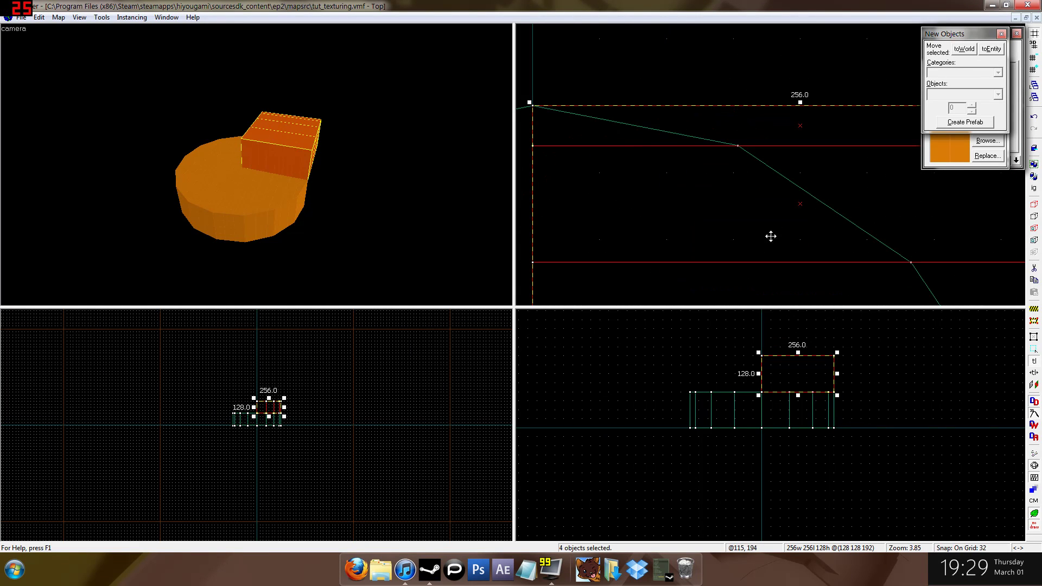
pyautogui.scroll(-3, 712, 233)
pyautogui.scroll(10, 709, 168)
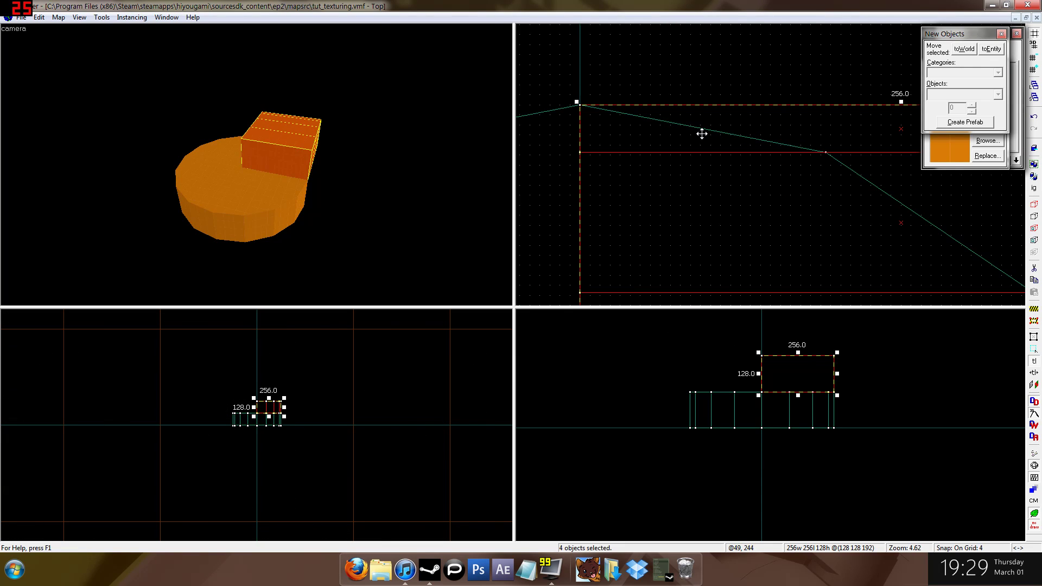
pyautogui.scroll(3, 580, 106)
pyautogui.hotkey('shift', 'x')
pyautogui.moveTo(577, 102); pyautogui.dragTo(861, 196)
pyautogui.scroll(3, 578, 109)
pyautogui.scroll(-6, 601, 111)
pyautogui.scroll(-9, 988, 186)
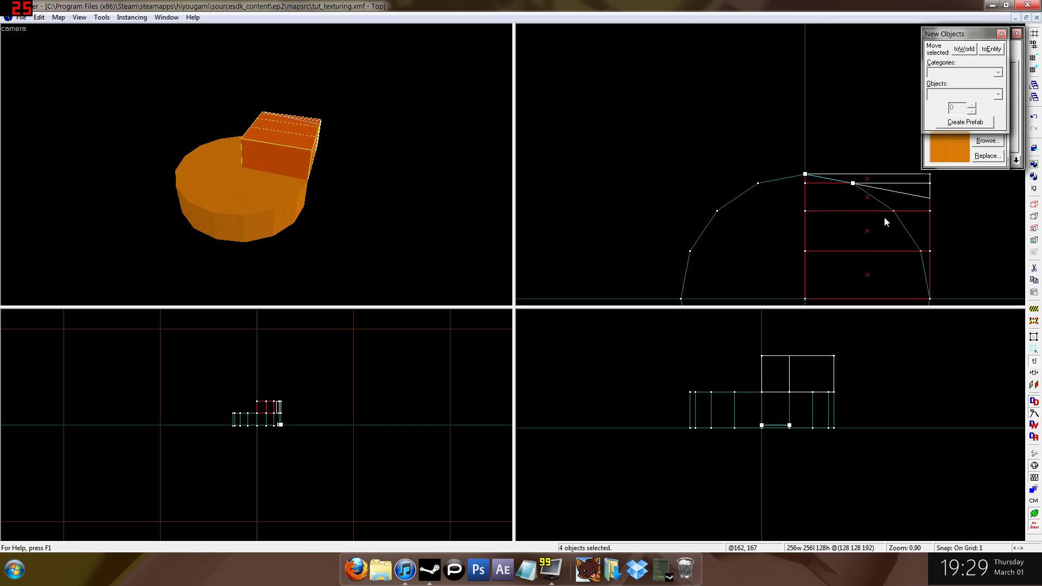
pyautogui.moveTo(883, 217); pyautogui.dragTo(815, 191, button='middle')
pyautogui.hotkey('shift', 's')
# Select only the topmost slice and clip it along the cylinder's first edge right of the apex, keeping the outer part.
pyautogui.click(311, 122)
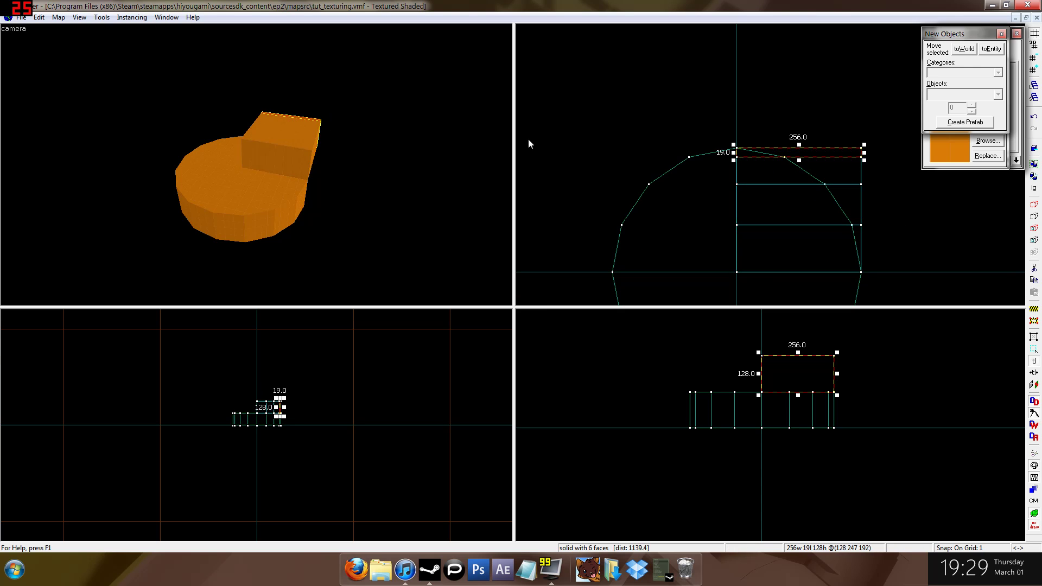
pyautogui.click(315, 119)
pyautogui.scroll(8, 762, 146)
pyautogui.hotkey('shift', 'x')
pyautogui.scroll(6, 643, 162)
pyautogui.scroll(-6, 674, 193)
pyautogui.moveTo(646, 157)
pyautogui.mouseDown()
pyautogui.moveTo(674, 193)
pyautogui.moveTo(858, 221)
pyautogui.moveTo(753, 207)
pyautogui.moveTo(777, 205)
pyautogui.mouseUp()
pyautogui.scroll(4, 753, 207)
# Maximize the top view and clip the second slice along the cylinder's second edge, keeping the outer part.
pyautogui.hotkey('shift', 'z')
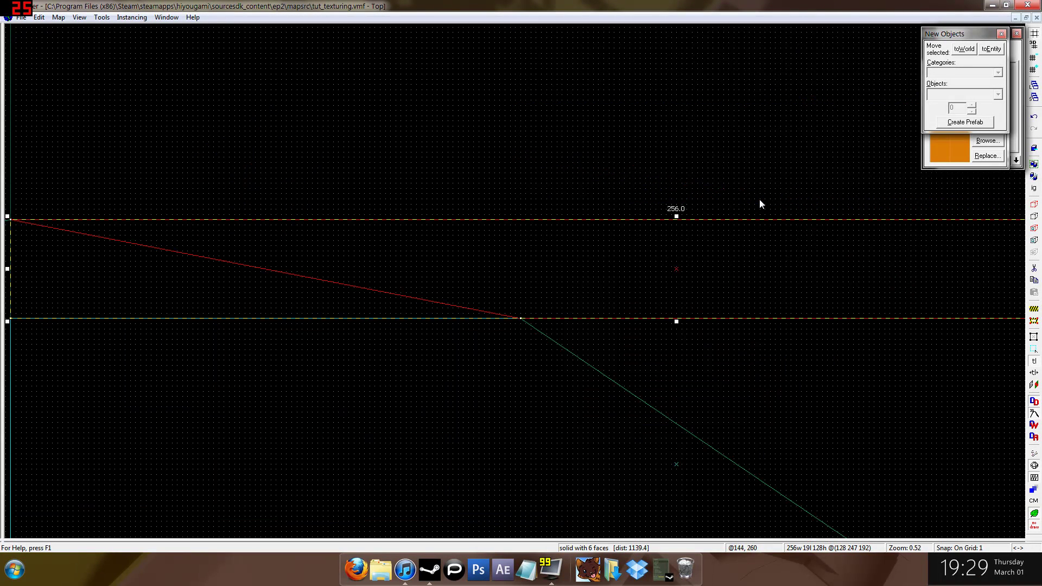
pyautogui.scroll(-7, 617, 259)
pyautogui.moveTo(618, 260); pyautogui.dragTo(579, 208, button='middle')
pyautogui.click(718, 252)
pyautogui.click(719, 252)
pyautogui.scroll(10, 556, 225)
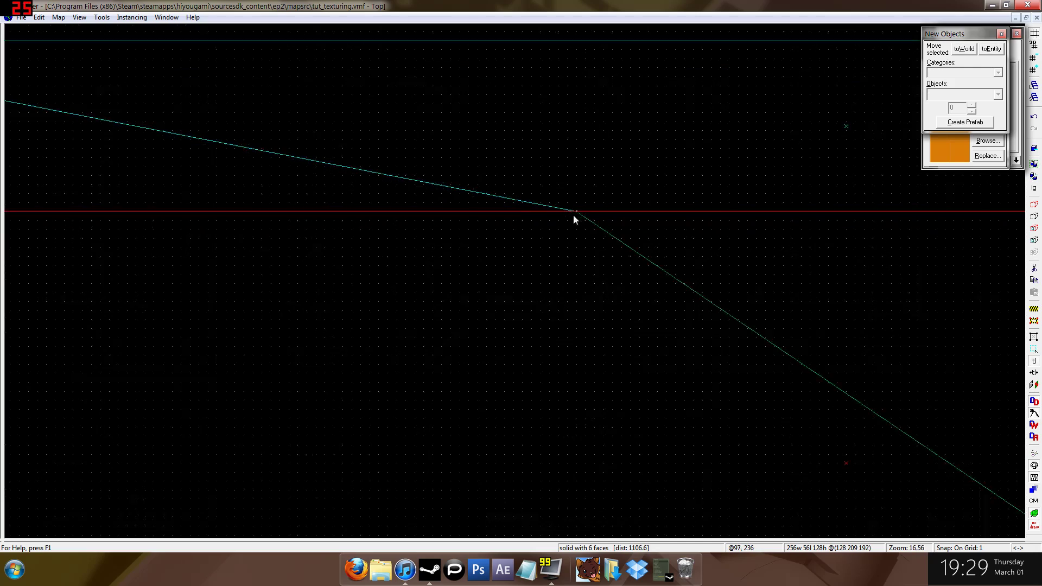
pyautogui.scroll(-9, 605, 258)
pyautogui.moveTo(576, 212); pyautogui.dragTo(763, 357)
pyautogui.scroll(8, 740, 347)
pyautogui.scroll(-7, 764, 358)
pyautogui.press('Return')
# Select the third slice and clip it along the cylinder's third edge, keeping the outer part.
pyautogui.moveTo(940, 393); pyautogui.dragTo(851, 254, button='middle')
pyautogui.hotkey('shift', 's')
pyautogui.press('Return')
pyautogui.click(737, 196)
pyautogui.scroll(12, 700, 194)
pyautogui.moveTo(635, 183); pyautogui.dragTo(682, 319)
pyautogui.scroll(-17, 685, 272)
pyautogui.scroll(8, 747, 346)
pyautogui.scroll(-7, 682, 318)
pyautogui.press('Return')
# Clip the fourth slice along the cylinder's fourth edge, keeping the outer part, and restore the four-view layout.
pyautogui.click(698, 331)
pyautogui.scroll(10, 682, 319)
pyautogui.moveTo(680, 318); pyautogui.dragTo(693, 391)
pyautogui.scroll(-9, 683, 358)
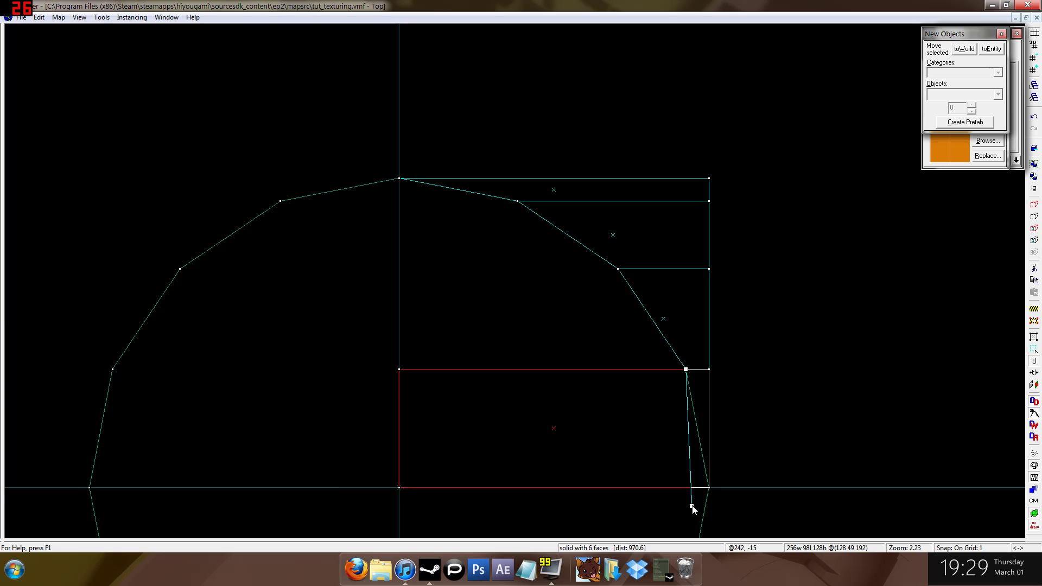
pyautogui.scroll(9, 720, 494)
pyautogui.moveTo(697, 500)
pyautogui.mouseDown()
pyautogui.moveTo(719, 493)
pyautogui.moveTo(663, 451)
pyautogui.mouseUp()
pyautogui.scroll(-6, 762, 342)
pyautogui.scroll(-6, 765, 343)
pyautogui.press('Return')
pyautogui.hotkey('shift', 's')
pyautogui.press('Escape')
pyautogui.hotkey('shift', 'z')
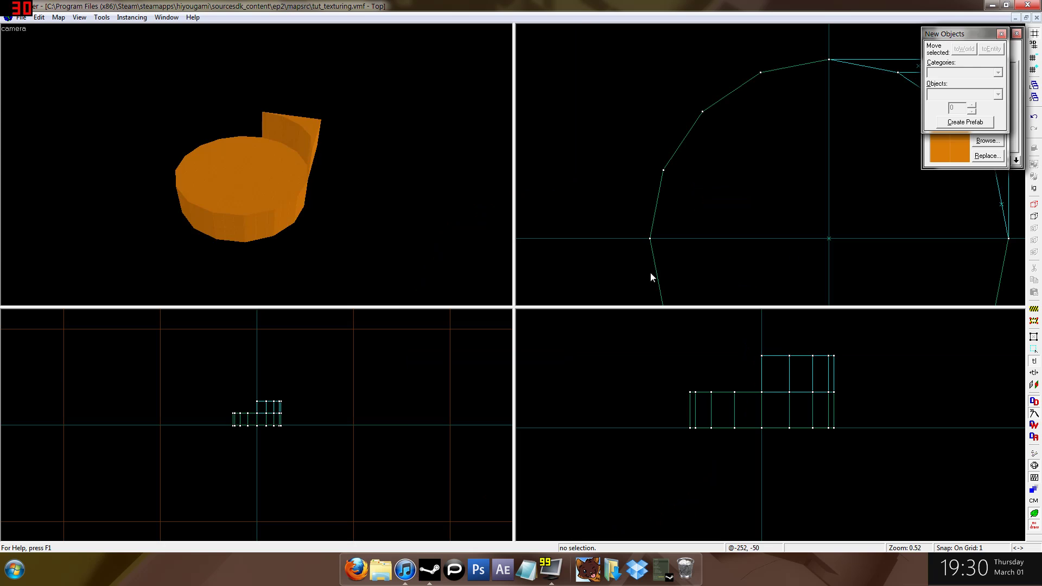
# Select the guide cylinder and delete it, leaving the four clipped corner pieces.
pyautogui.scroll(-4, 724, 220)
pyautogui.moveTo(760, 180); pyautogui.dragTo(775, 179, button='middle')
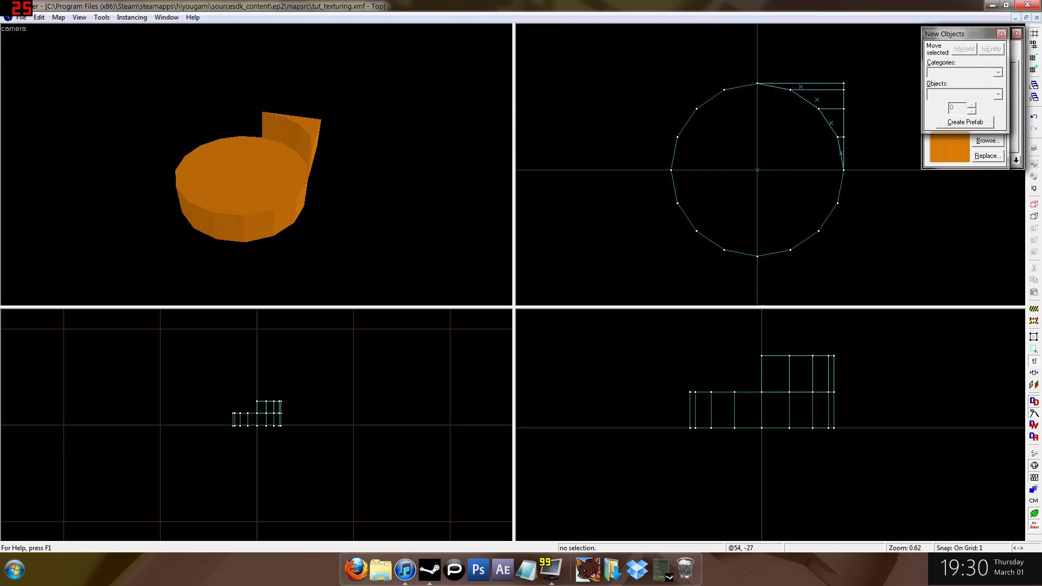
pyautogui.click(756, 171)
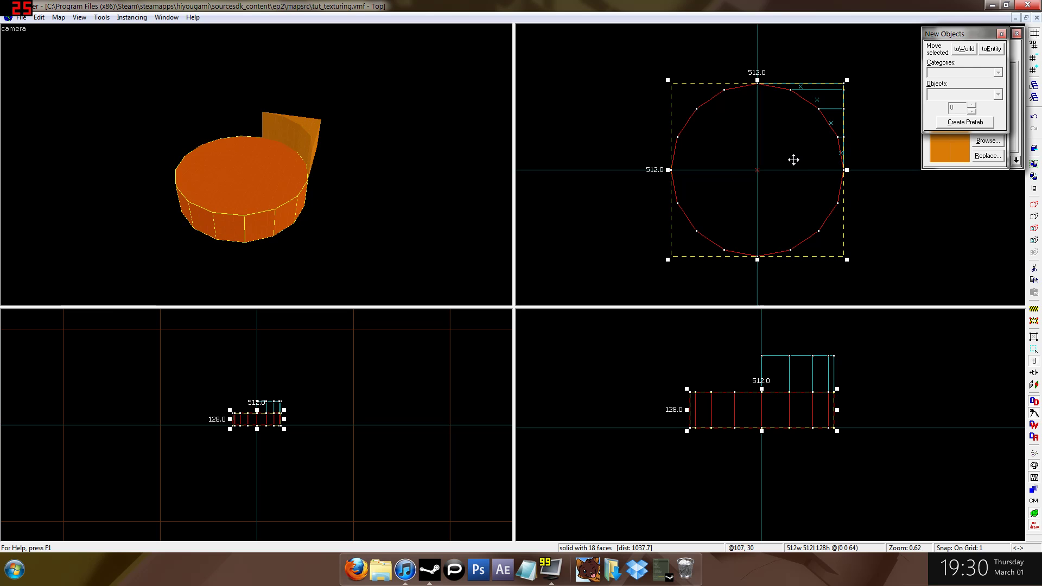
pyautogui.press('z')
pyautogui.press('w')
pyautogui.press('s')
pyautogui.press('s')
pyautogui.press('z')
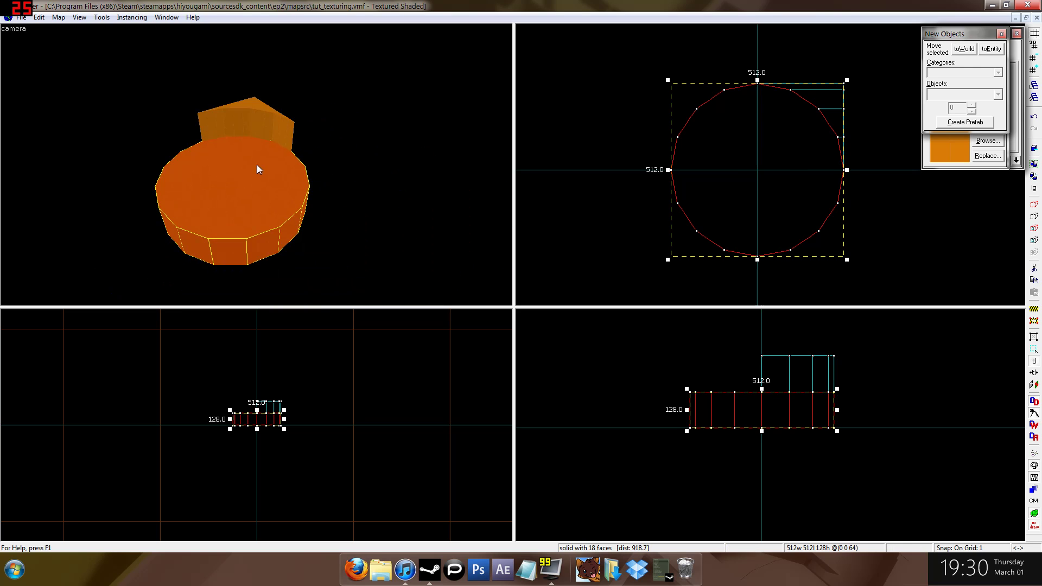
pyautogui.click(226, 123)
pyautogui.click(277, 148)
pyautogui.press('Delete')
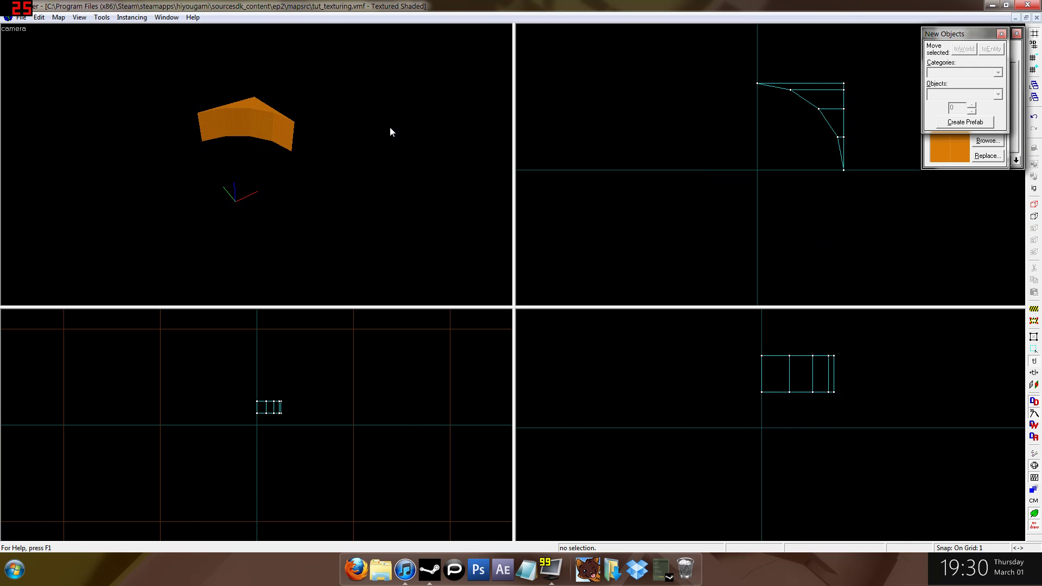
# Select the four clipped corner pieces and tie them to a func_detail entity.
pyautogui.moveTo(744, 55); pyautogui.dragTo(872, 215)
pyautogui.press('Return')
pyautogui.hotkey('ctrl', 't')
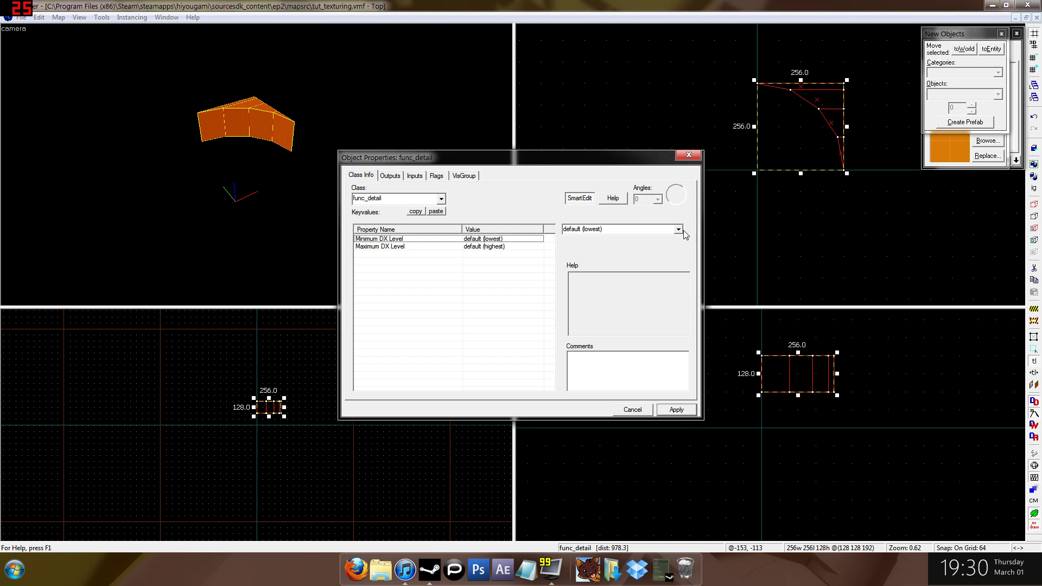
pyautogui.click(689, 156)
# Copy the corner entity 256 units to the left in the top view and mirror the copy with an X scale of -1.
pyautogui.keyDown('shift'); pyautogui.moveTo(808, 134); pyautogui.dragTo(728, 133); pyautogui.keyUp('shift')
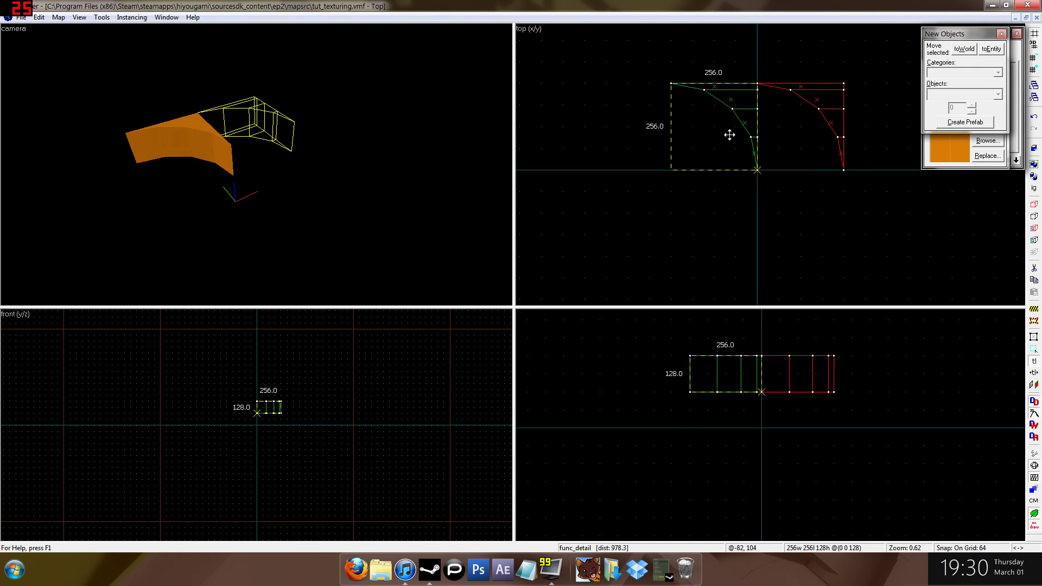
pyautogui.hotkey('ctrl', 'm')
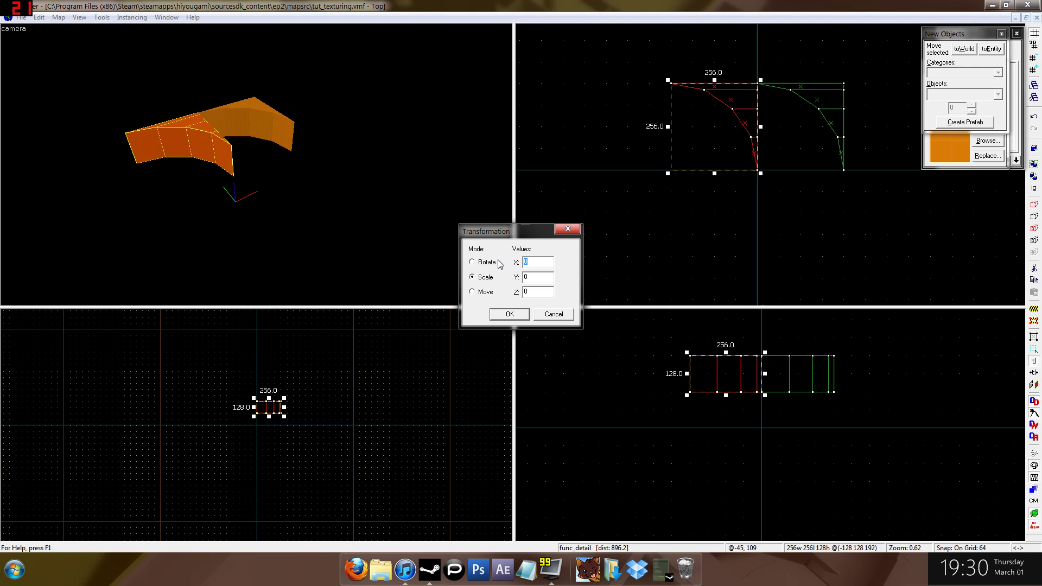
pyautogui.write('-1')
pyautogui.press('Return')
# Select both corner entities, copy them below the originals in the top view, and mirror the copies with a Y scale of -1.
pyautogui.keyDown('ctrl'); pyautogui.click(280, 137); pyautogui.keyUp('ctrl')
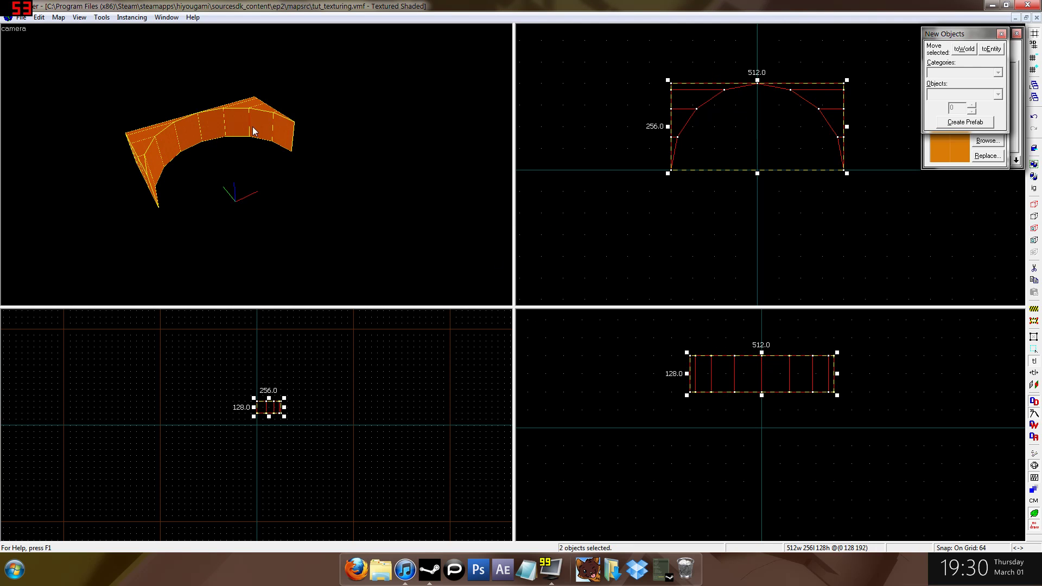
pyautogui.moveTo(770, 100)
pyautogui.keyDown('shift'); pyautogui.mouseDown()
pyautogui.moveTo(760, 204)
pyautogui.moveTo(760, 186)
pyautogui.mouseUp(); pyautogui.keyUp('shift')
pyautogui.hotkey('ctrl', 'm')
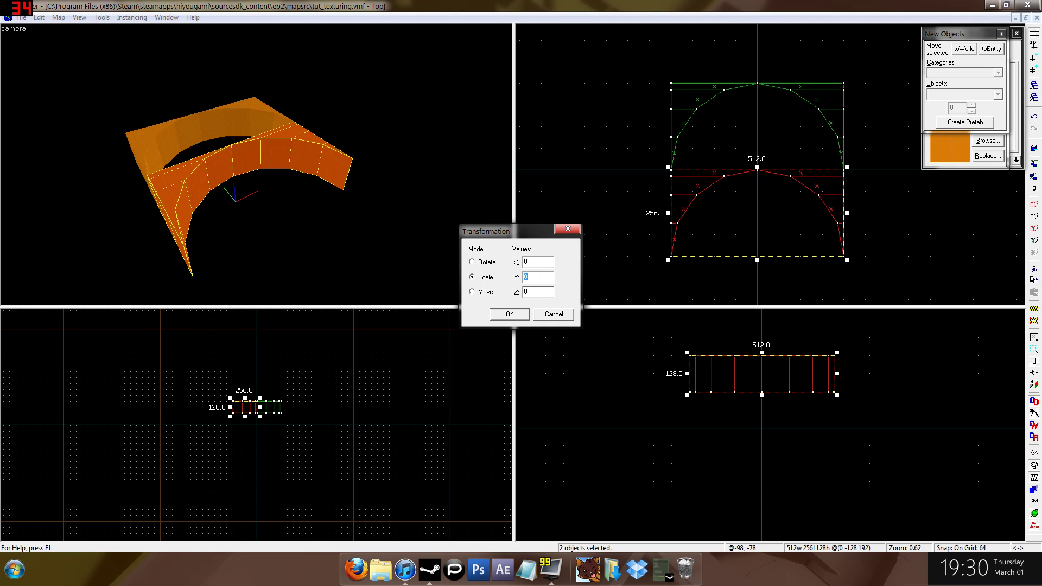
pyautogui.write('-1')
pyautogui.press('Return')
# Select all four corner entities and merge them into a single func_detail entity.
pyautogui.moveTo(606, 42); pyautogui.dragTo(857, 304)
pyautogui.hotkey('ctrl', 't')
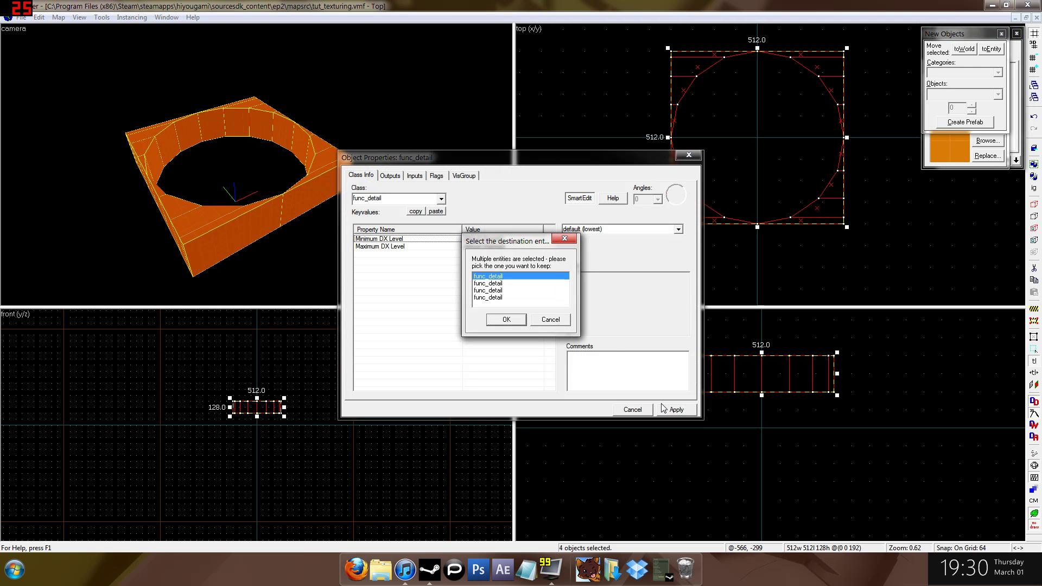
pyautogui.click(508, 323)
pyautogui.click(688, 155)
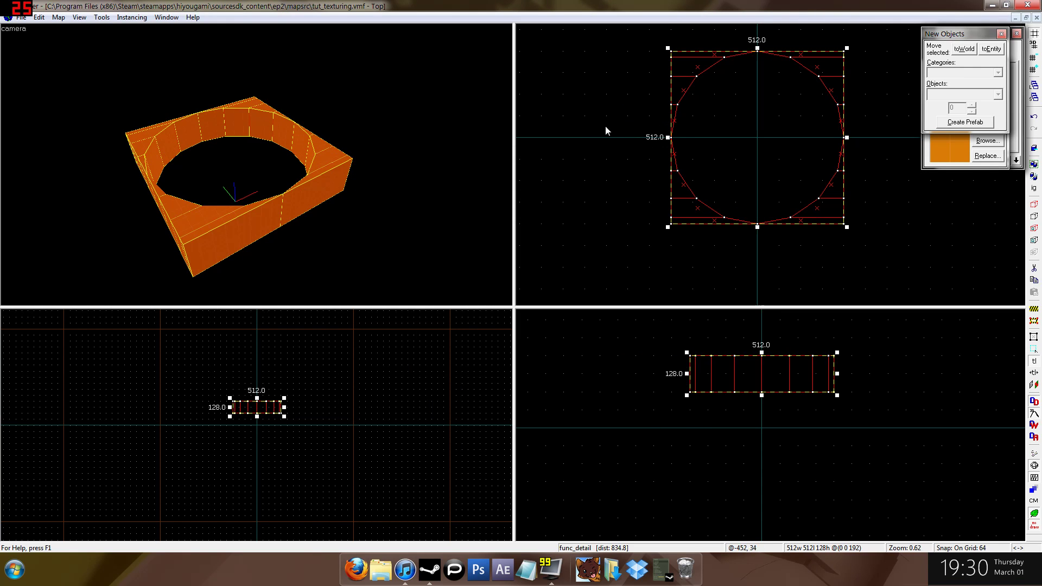
# Apply the dev/dev_measuregeneric02 texture to all faces of the square block with the round opening.
pyautogui.hotkey('shift', 'a')
pyautogui.click(884, 167)
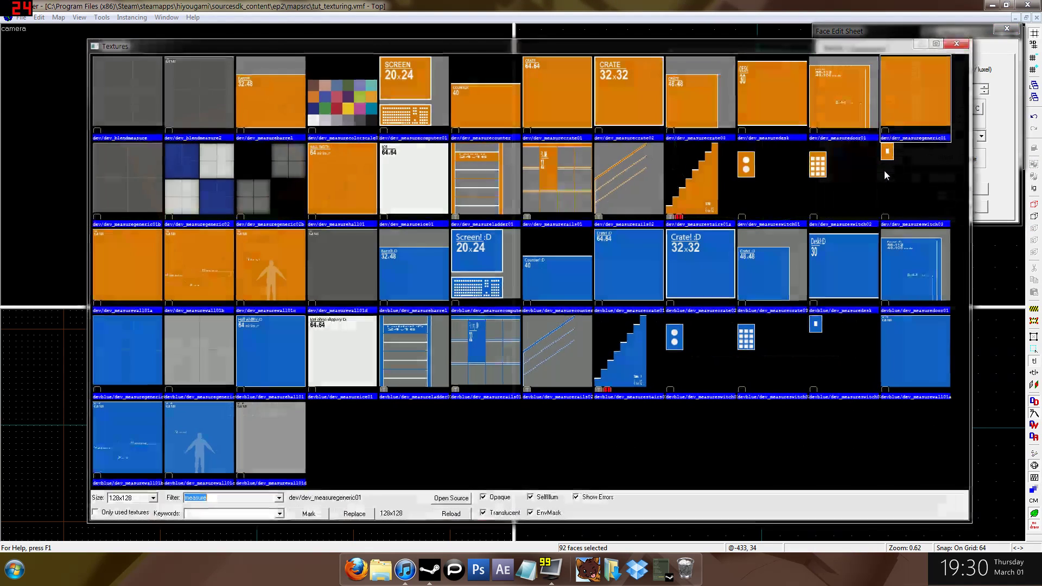
pyautogui.doubleClick(208, 178)
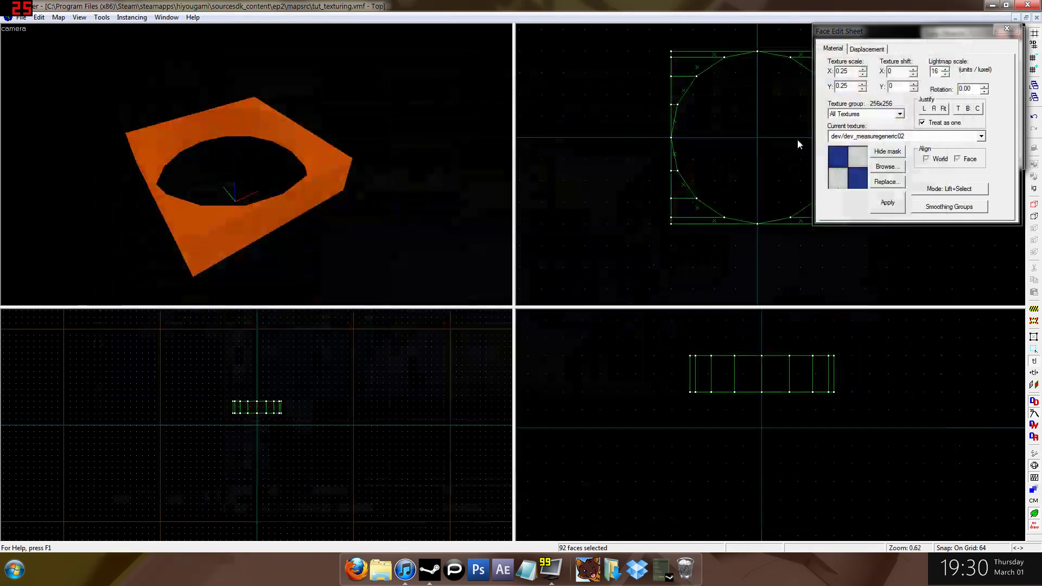
pyautogui.click(887, 201)
pyautogui.hotkey('shift', 's')
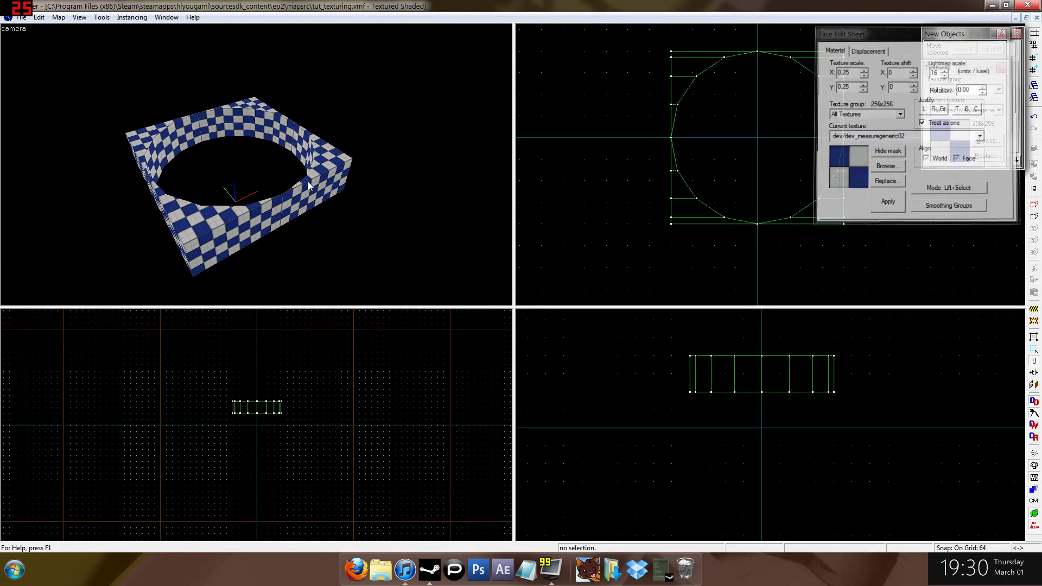
# Select all 16 inner curved faces around the round opening for face editing.
pyautogui.scroll(5, 332, 158)
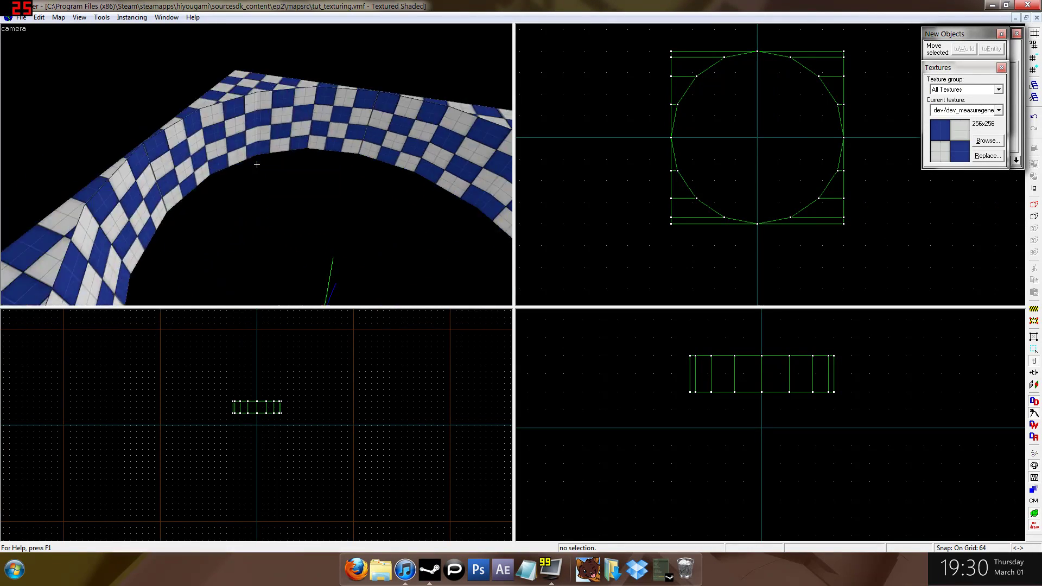
pyautogui.hotkey('shift', 'a')
pyautogui.click(165, 153)
pyautogui.keyDown('ctrl'); pyautogui.click(209, 138); pyautogui.keyUp('ctrl')
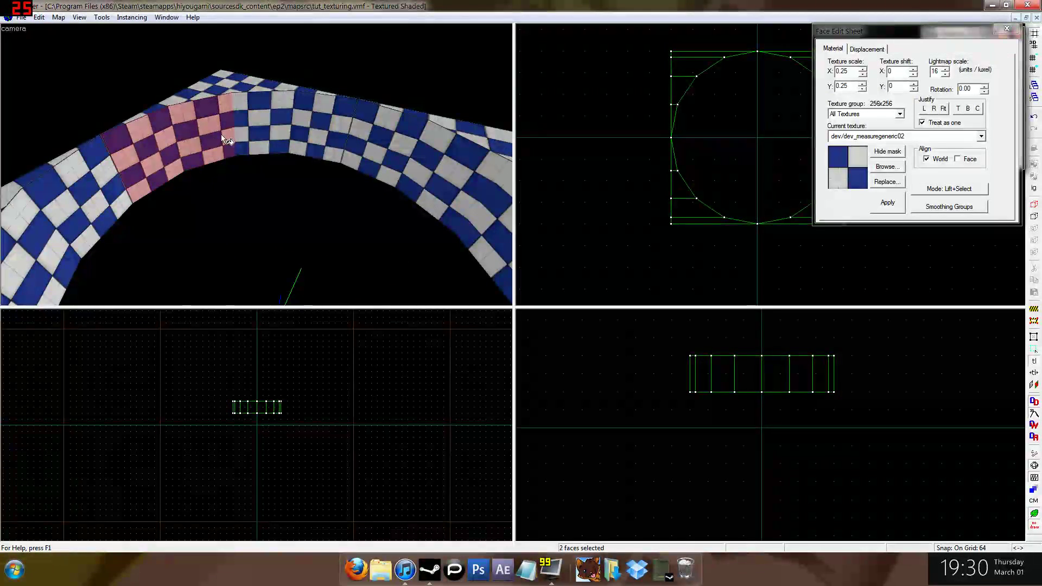
pyautogui.keyDown('ctrl'); pyautogui.click(263, 130); pyautogui.keyUp('ctrl')
pyautogui.keyDown('ctrl'); pyautogui.click(317, 128); pyautogui.keyUp('ctrl')
pyautogui.keyDown('ctrl'); pyautogui.click(359, 131); pyautogui.keyUp('ctrl')
pyautogui.press('z')
pyautogui.press('z')
pyautogui.keyDown('ctrl'); pyautogui.click(258, 142); pyautogui.keyUp('ctrl')
pyautogui.keyDown('ctrl'); pyautogui.click(318, 146); pyautogui.keyUp('ctrl')
pyautogui.keyDown('ctrl'); pyautogui.click(373, 184); pyautogui.keyUp('ctrl')
pyautogui.press('z')
pyautogui.press('z')
pyautogui.keyDown('ctrl'); pyautogui.click(220, 155); pyautogui.keyUp('ctrl')
pyautogui.keyDown('ctrl'); pyautogui.click(266, 139); pyautogui.keyUp('ctrl')
pyautogui.keyDown('ctrl'); pyautogui.click(333, 133); pyautogui.keyUp('ctrl')
pyautogui.keyDown('ctrl'); pyautogui.click(399, 141); pyautogui.keyUp('ctrl')
pyautogui.press('z')
pyautogui.press('z')
pyautogui.keyDown('ctrl'); pyautogui.click(267, 145); pyautogui.keyUp('ctrl')
pyautogui.moveTo(266, 142)
pyautogui.mouseDown()
pyautogui.moveTo(392, 149)
pyautogui.moveTo(484, 181)
pyautogui.mouseUp()
pyautogui.moveTo(259, 164); pyautogui.dragTo(259, 164)
# Apply the dev/dev_measuregeneric02b texture to the selected inner faces and close face editing.
pyautogui.click(883, 137)
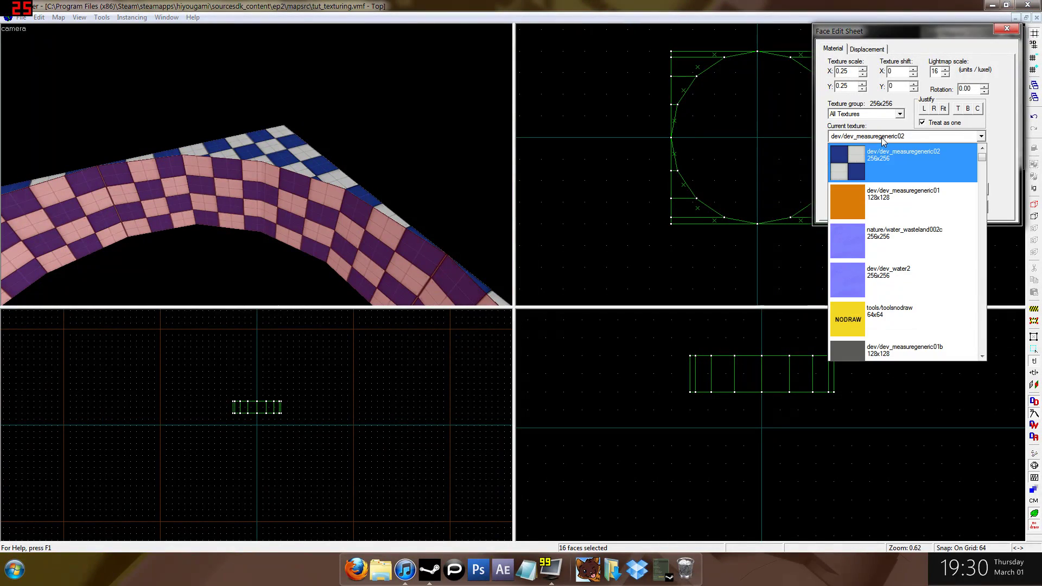
pyautogui.click(881, 138)
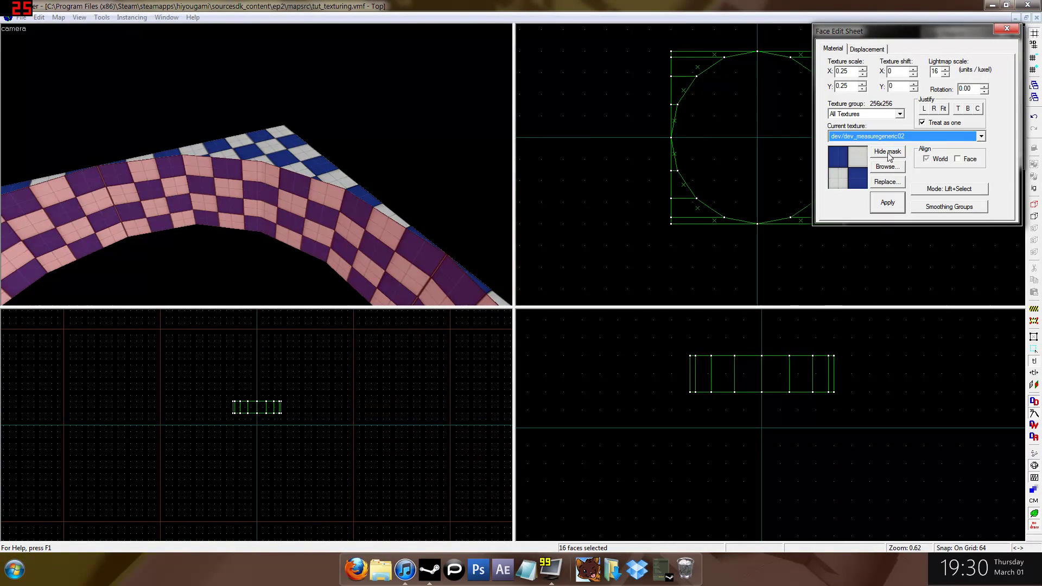
pyautogui.click(886, 170)
pyautogui.doubleClick(271, 198)
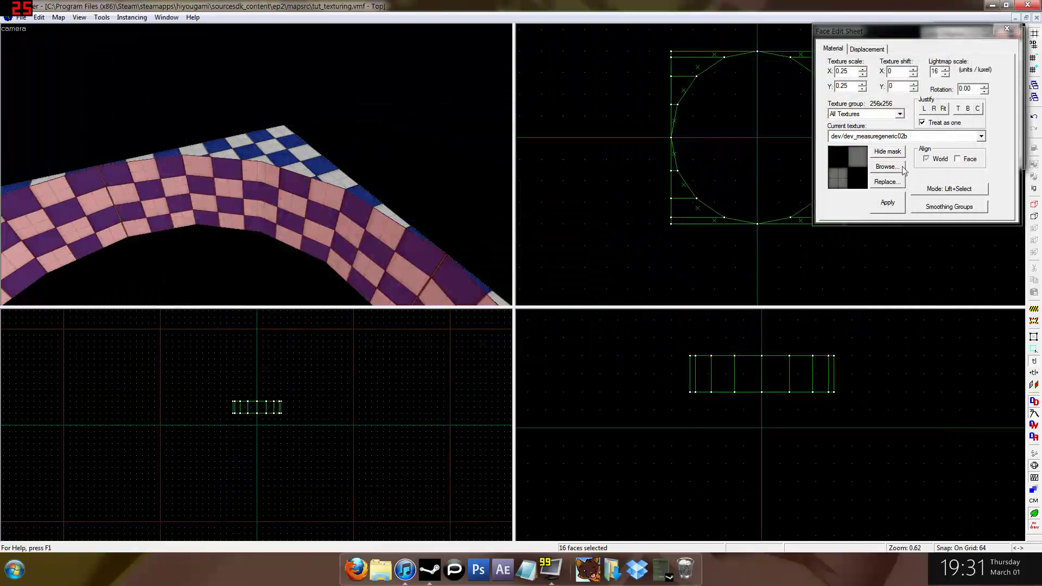
pyautogui.hotkey('shift', 'a')
# Examine how the checker texture lines up at the seams between the inner curved faces.
pyautogui.press('s')
pyautogui.press('w')
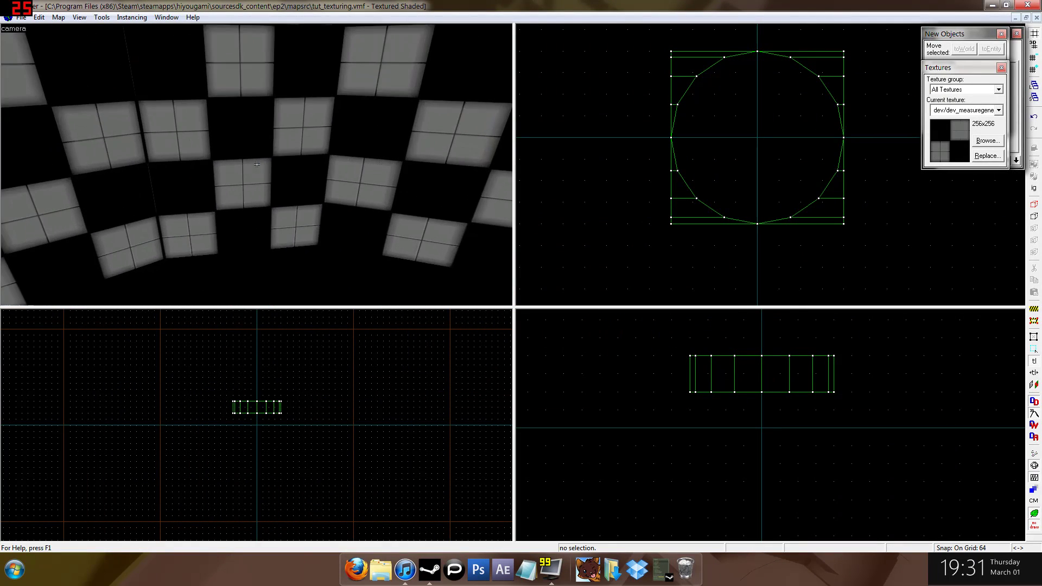
pyautogui.press('s')
pyautogui.press('s')
pyautogui.press('z')
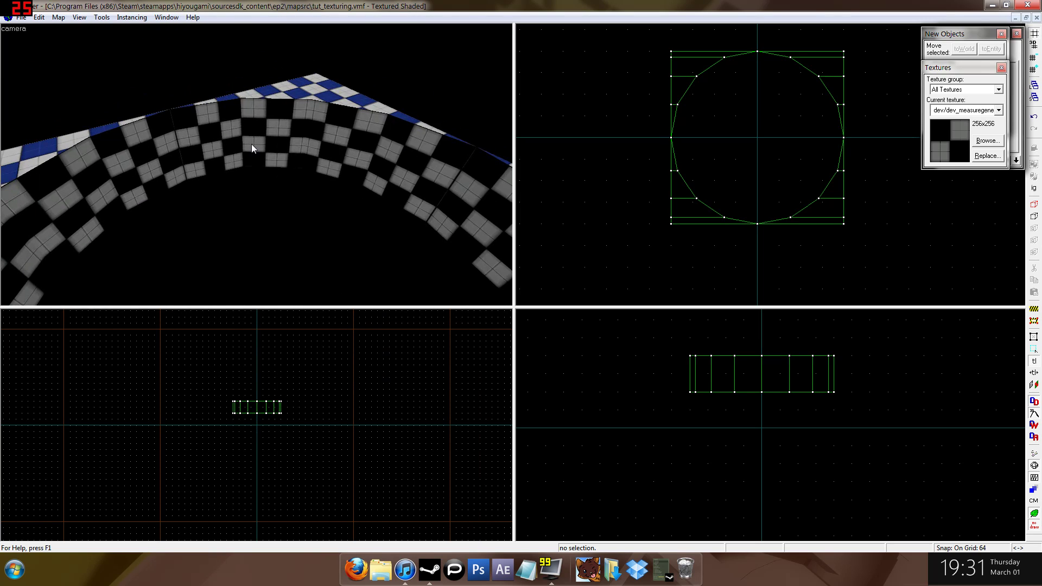
pyautogui.press('z')
pyautogui.press('w')
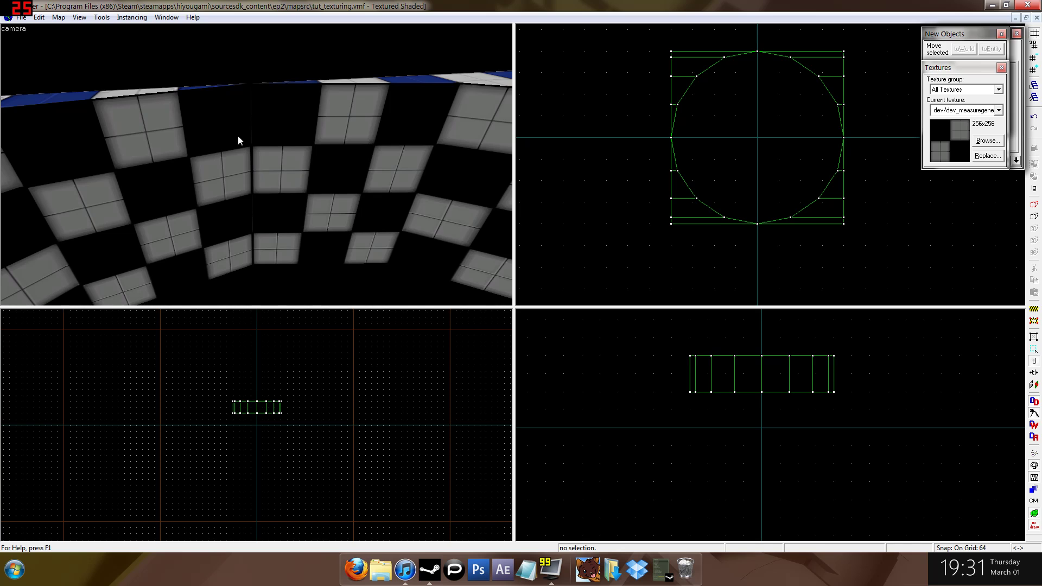
pyautogui.click(294, 120)
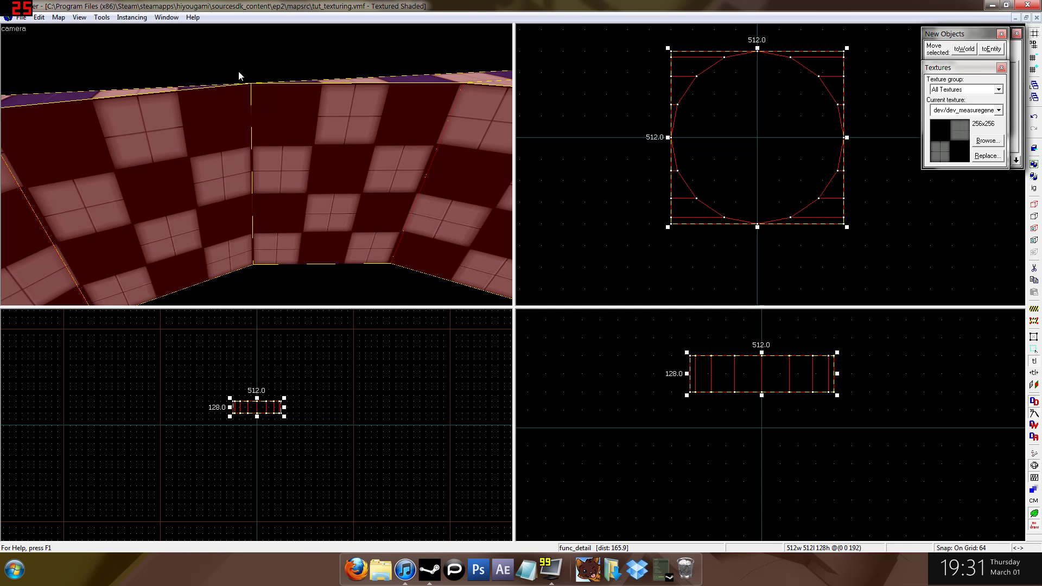
pyautogui.click(214, 54)
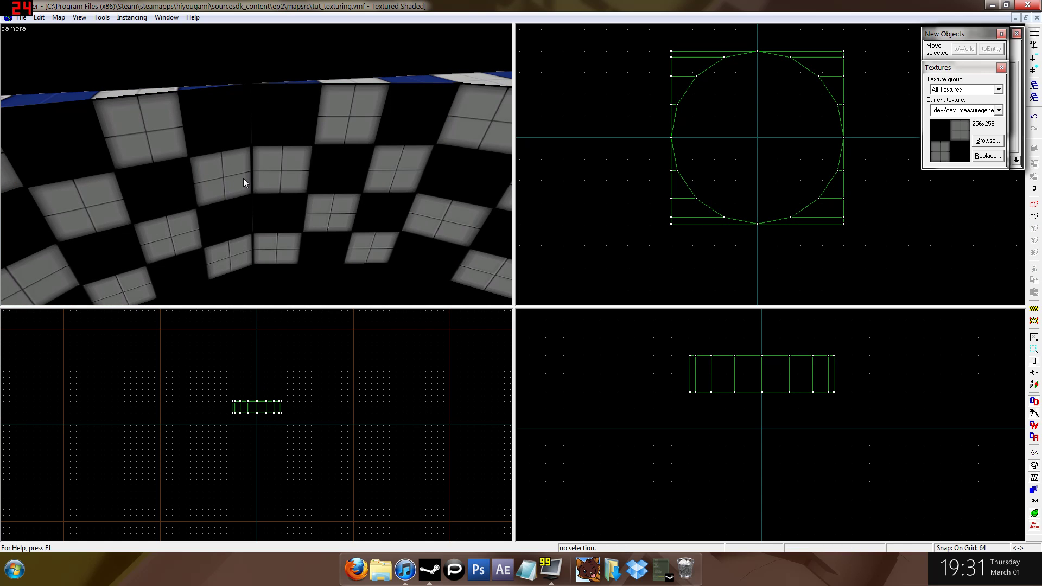
pyautogui.press('z')
pyautogui.press('w')
pyautogui.press('s')
pyautogui.press('s')
pyautogui.press('z')
# Select one inner face in face editing and wrap its texture alignment onto the adjacent face to its right.
pyautogui.hotkey('shift', 'a')
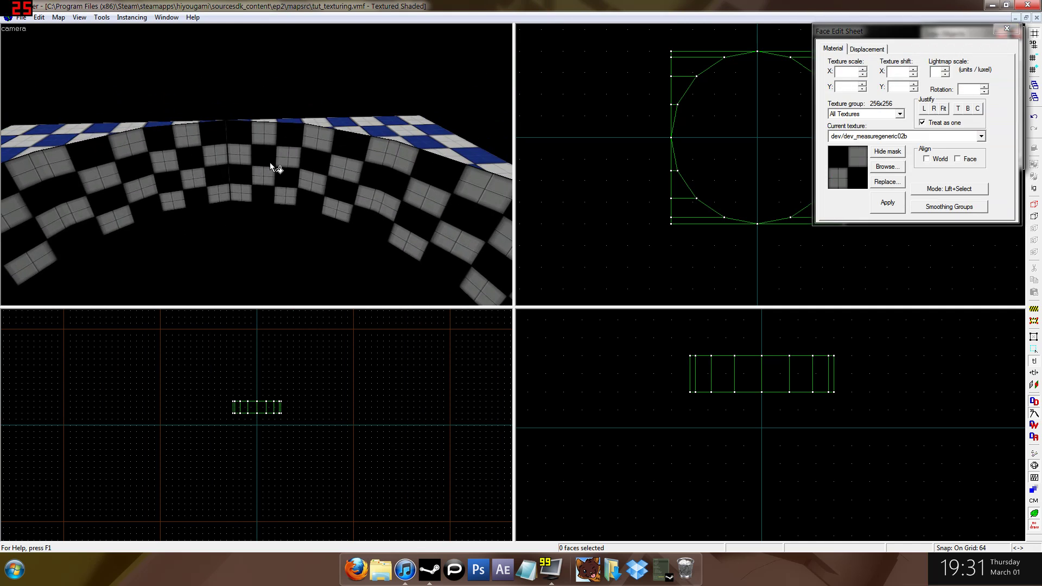
pyautogui.click(248, 154)
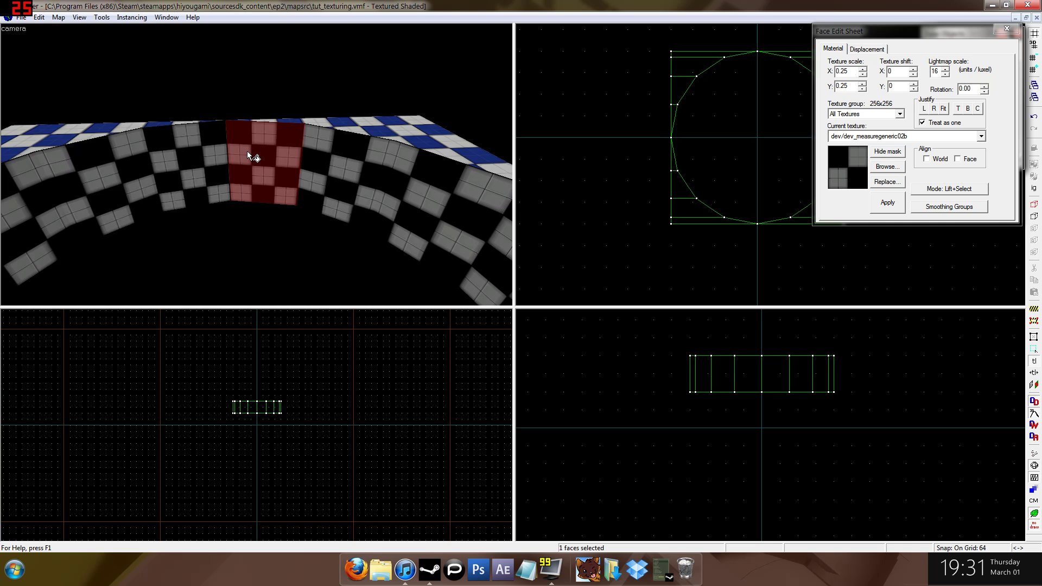
pyautogui.press('z')
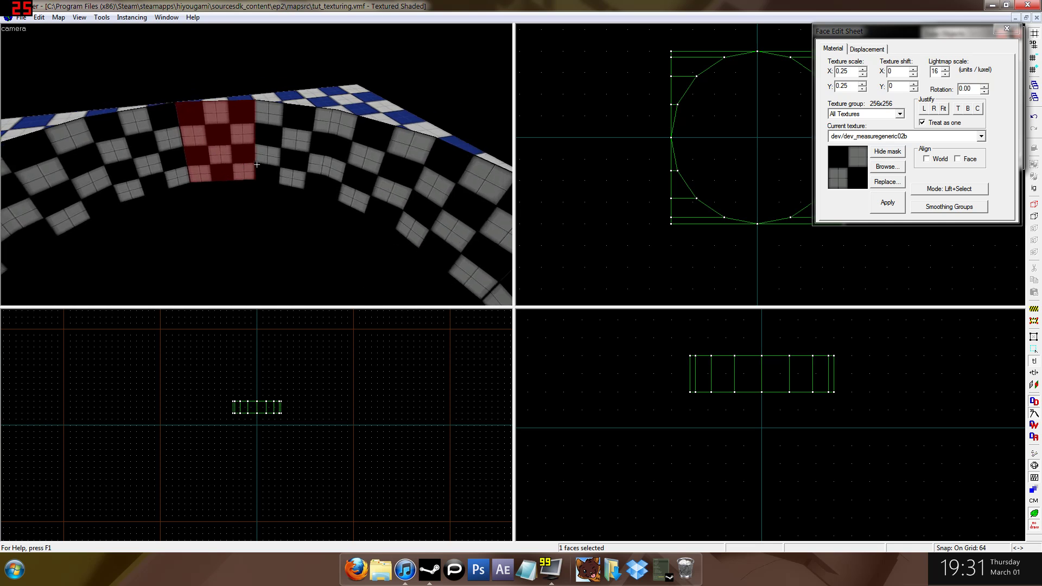
pyautogui.press('z')
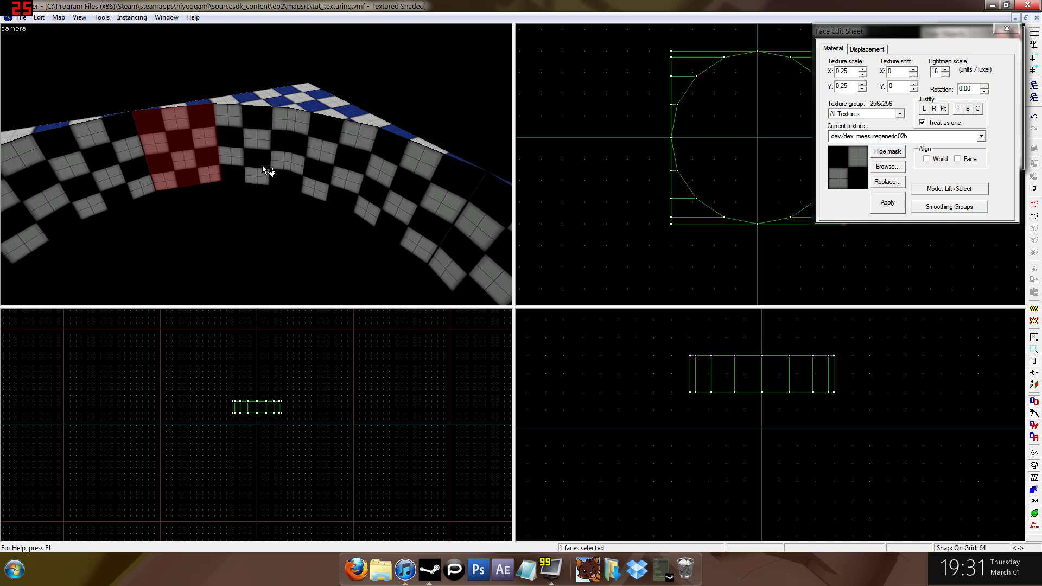
pyautogui.keyDown('alt'); pyautogui.rightClick(233, 131); pyautogui.keyUp('alt')
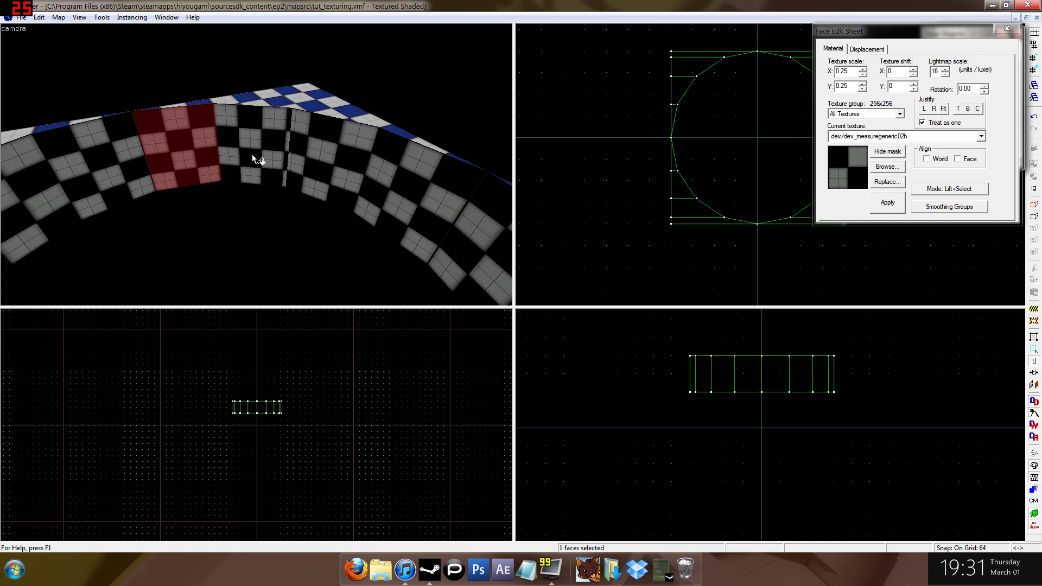
# Maximize the camera view and examine the texture alignment around the inner curved wall.
pyautogui.press('z')
pyautogui.press('w')
pyautogui.press('w')
pyautogui.press('s')
pyautogui.press('z')
pyautogui.hotkey('shift', 'z')
pyautogui.press('z')
pyautogui.press('s')
pyautogui.press('z')
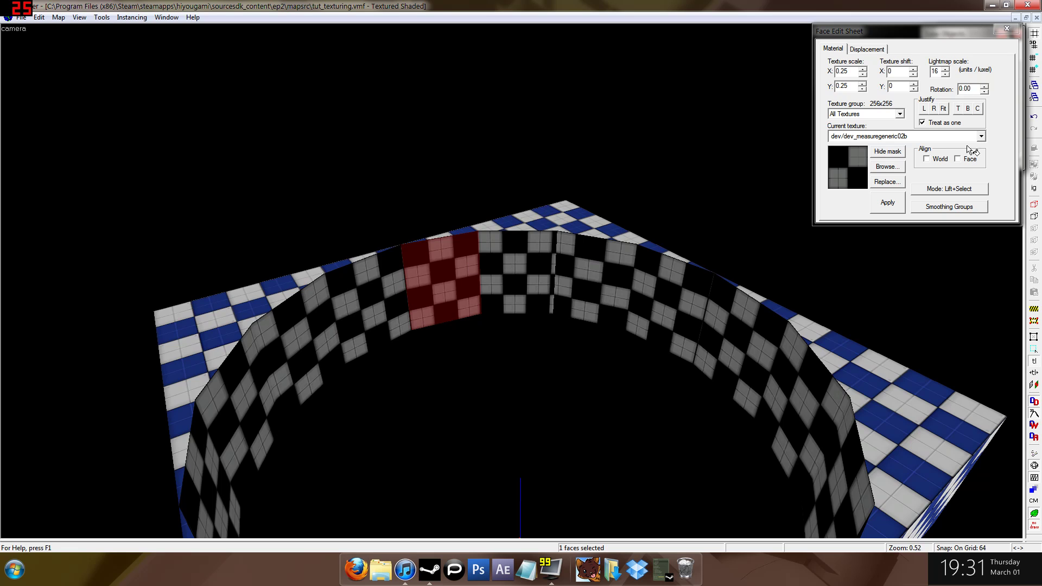
# Try face alignment on the selected inner face, and switch it back to world alignment.
pyautogui.click(957, 159)
pyautogui.click(438, 284)
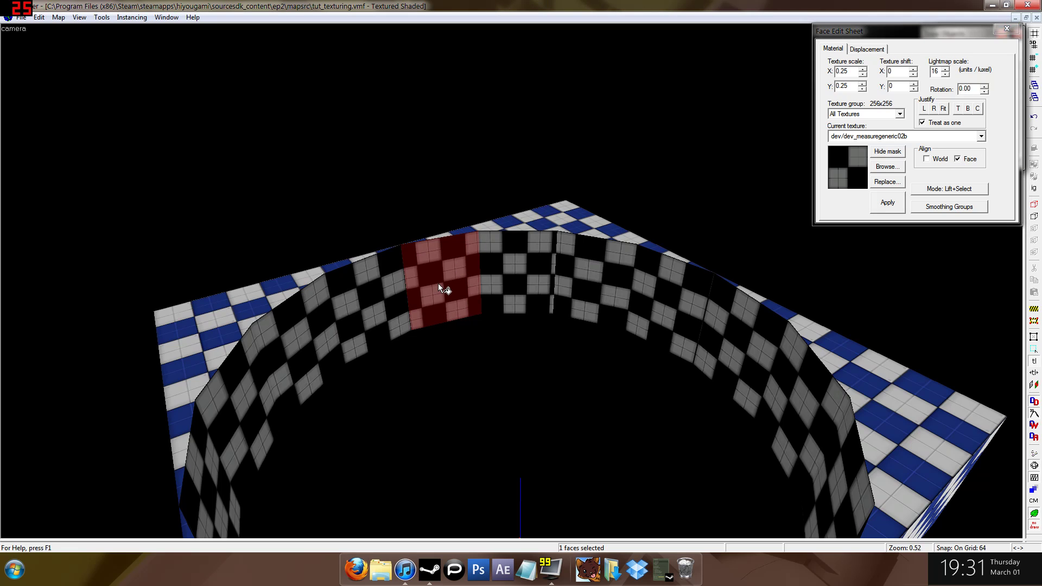
pyautogui.click(940, 161)
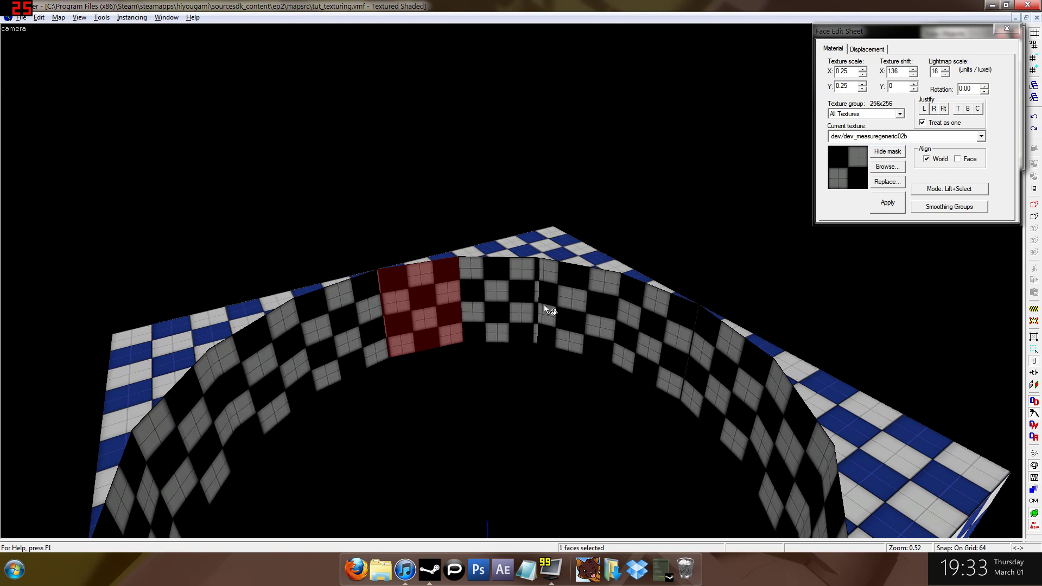
# Continue wrapping the texture alignment onto the next four inner faces along the wall's right side.
pyautogui.keyDown('alt'); pyautogui.rightClick(565, 308); pyautogui.keyUp('alt')
pyautogui.keyDown('alt'); pyautogui.rightClick(656, 327); pyautogui.keyUp('alt')
pyautogui.keyDown('alt'); pyautogui.rightClick(725, 361); pyautogui.keyUp('alt')
pyautogui.keyDown('alt'); pyautogui.rightClick(771, 427); pyautogui.keyUp('alt')
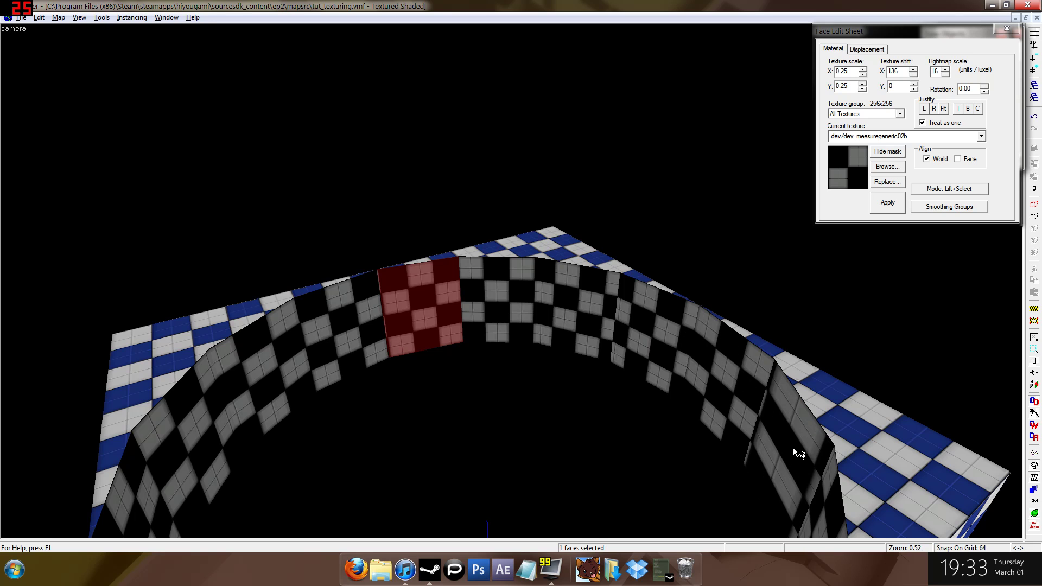
# Wrap the texture alignment from the selected world-aligned inner face onto the adjacent face to its right, and select that face.
pyautogui.press('z')
pyautogui.press('z')
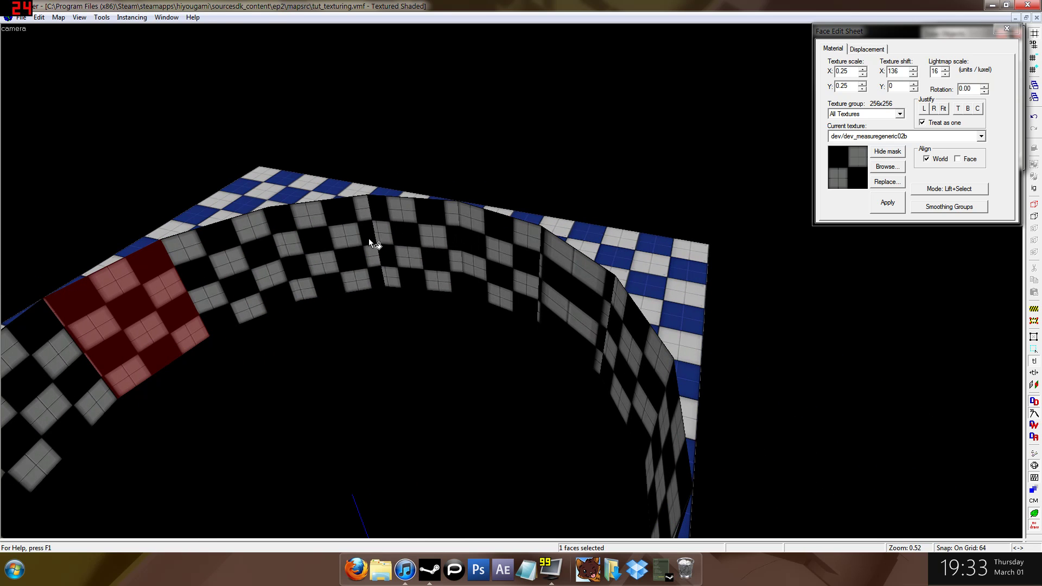
pyautogui.press('z')
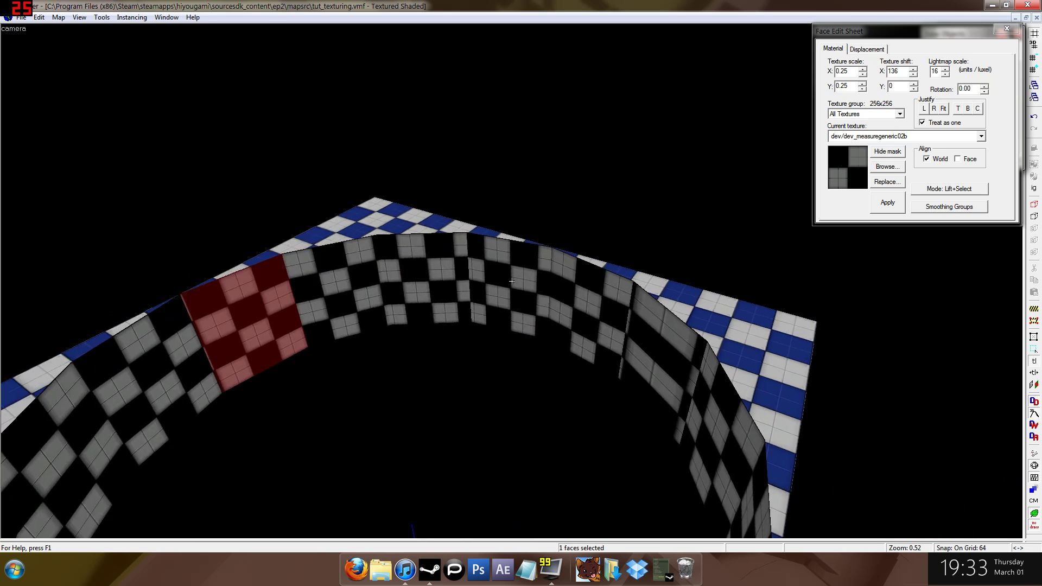
pyautogui.click(347, 282)
pyautogui.click(283, 289)
pyautogui.click(321, 282)
pyautogui.press('z')
pyautogui.press('z')
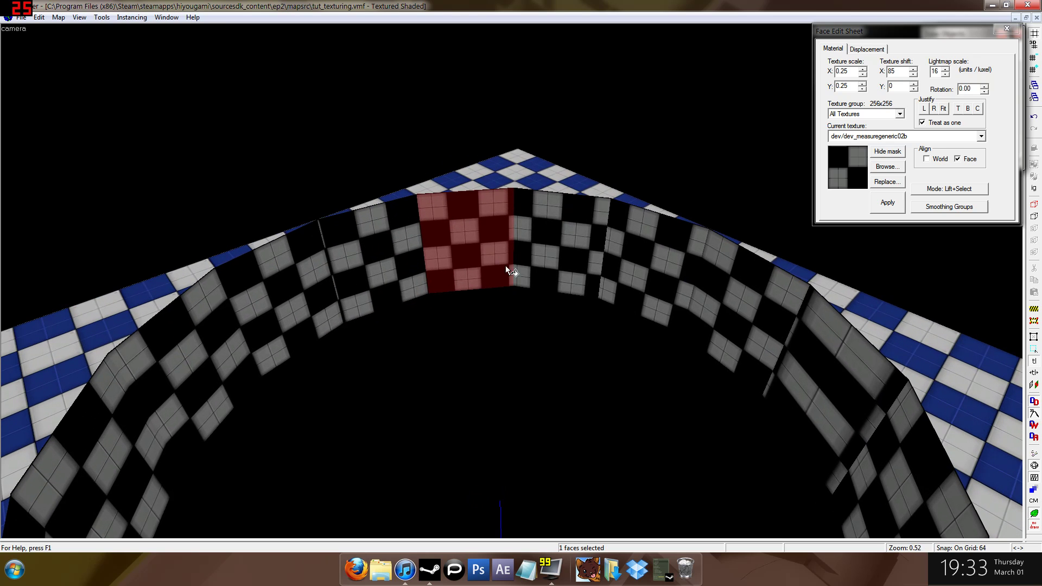
# Extend the wrapped texture alignment onto the next two inner faces to the right.
pyautogui.keyDown('alt'); pyautogui.rightClick(533, 232); pyautogui.keyUp('alt')
pyautogui.press('w')
pyautogui.press('z')
pyautogui.press('z')
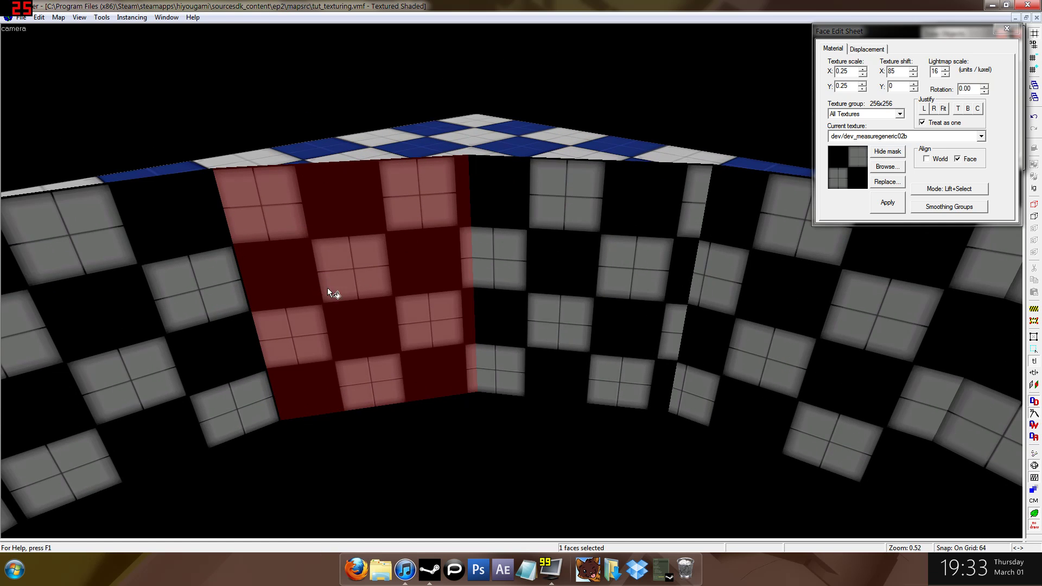
pyautogui.press('z')
pyautogui.press('s')
pyautogui.press('z')
pyautogui.click(469, 285)
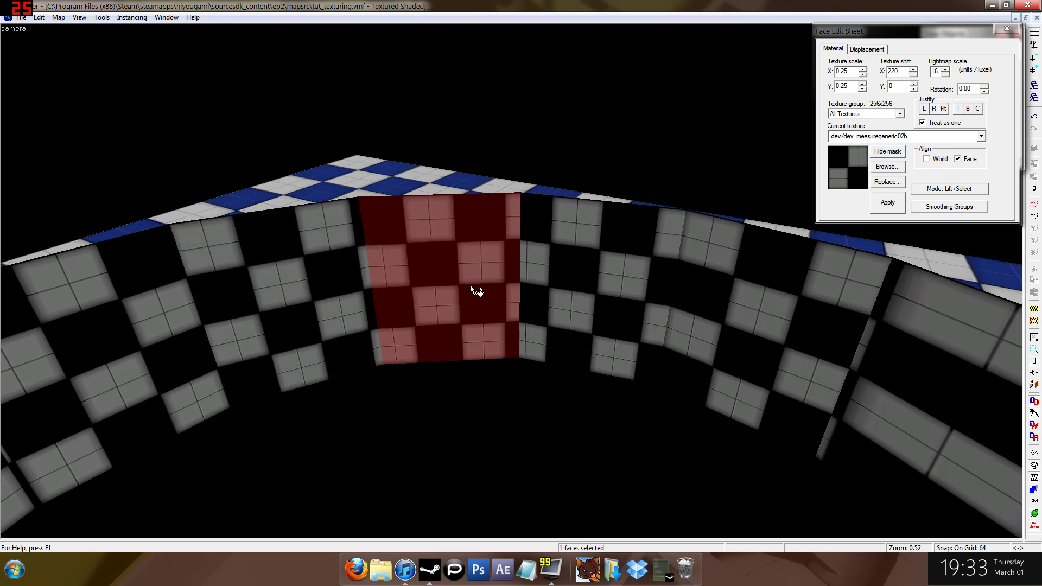
pyautogui.keyDown('alt'); pyautogui.rightClick(554, 262); pyautogui.keyUp('alt')
pyautogui.click(556, 257)
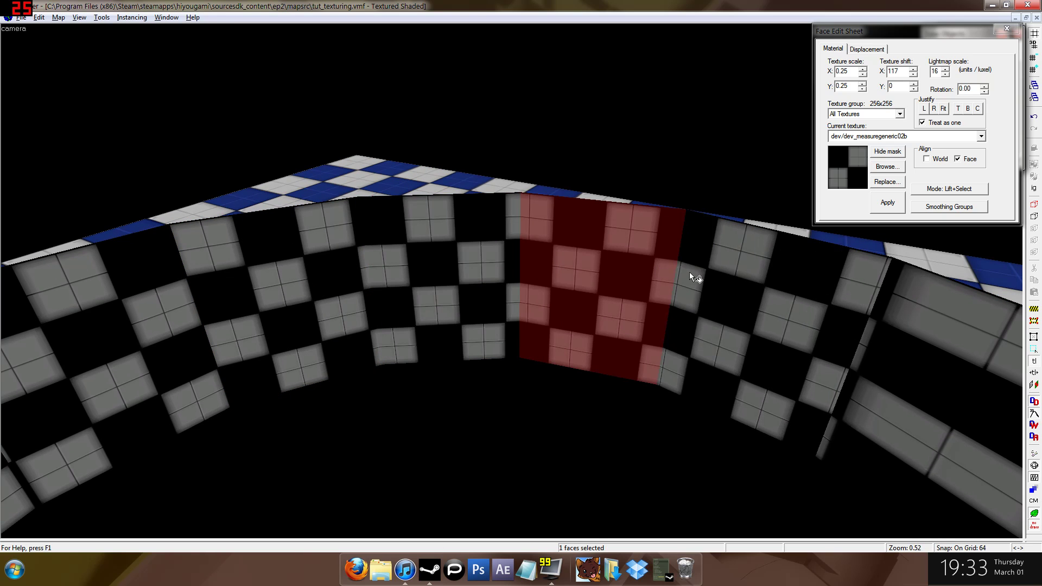
# Carry the texture alignment across the visible seam and onto the face beyond it on the curved wall.
pyautogui.click(809, 292)
pyautogui.keyDown('alt'); pyautogui.rightClick(912, 309); pyautogui.keyUp('alt')
pyautogui.press('z')
pyautogui.press('d')
pyautogui.press('z')
pyautogui.click(516, 282)
pyautogui.keyDown('alt'); pyautogui.rightClick(629, 311); pyautogui.keyUp('alt')
pyautogui.click(652, 312)
# Wrap the texture alignment face by face over the following four inner faces of the ring.
pyautogui.press('z')
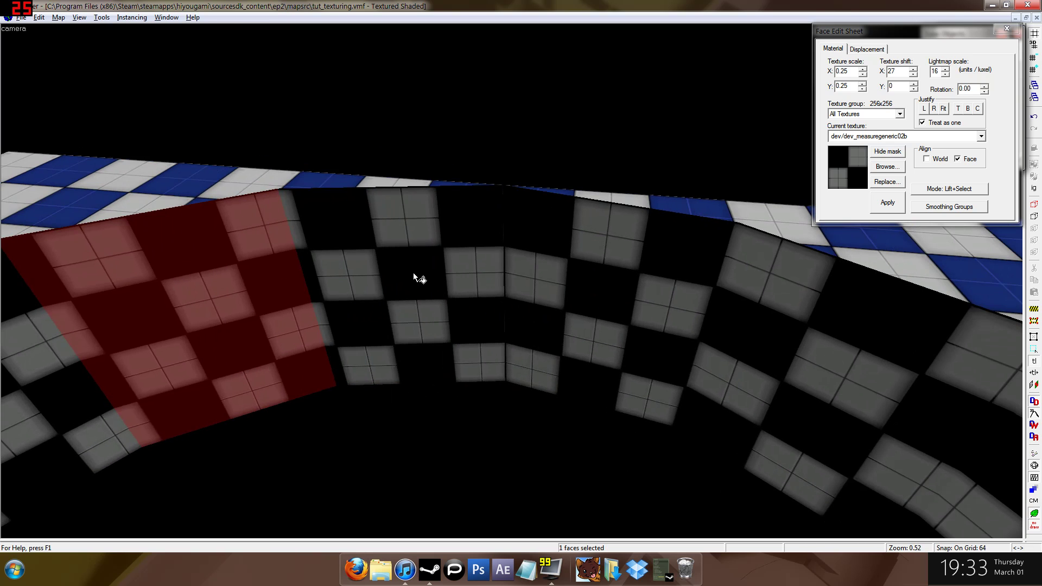
pyautogui.keyDown('alt'); pyautogui.rightClick(434, 274); pyautogui.keyUp('alt')
pyautogui.click(457, 273)
pyautogui.keyDown('alt'); pyautogui.rightClick(551, 286); pyautogui.keyUp('alt')
pyautogui.press('z')
pyautogui.press('z')
pyautogui.click(515, 282)
pyautogui.keyDown('alt'); pyautogui.rightClick(608, 302); pyautogui.keyUp('alt')
pyautogui.press('z')
pyautogui.press('z')
pyautogui.click(509, 281)
pyautogui.keyDown('alt'); pyautogui.rightClick(631, 278); pyautogui.keyUp('alt')
pyautogui.click(630, 278)
# Continue the texture alignment onto two more inner faces around the opening.
pyautogui.press('z')
pyautogui.press('z')
pyautogui.keyDown('alt'); pyautogui.rightClick(552, 261); pyautogui.keyUp('alt')
pyautogui.click(554, 263)
pyautogui.press('z')
pyautogui.press('z')
pyautogui.keyDown('alt'); pyautogui.rightClick(529, 293); pyautogui.keyUp('alt')
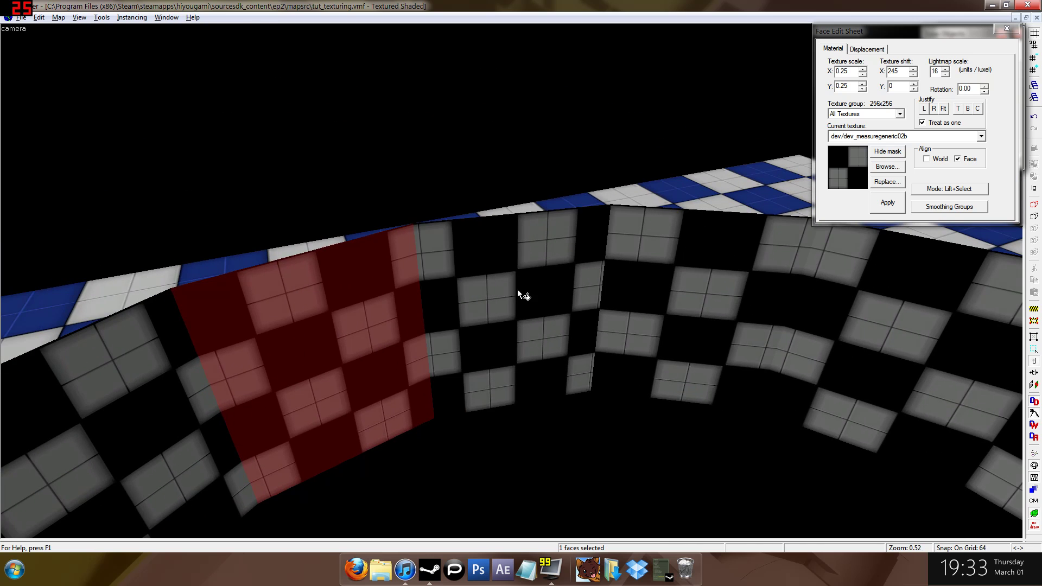
pyautogui.click(528, 292)
# Wrap the texture alignment onto the last three misaligned inner faces to close the loop around the opening.
pyautogui.press('z')
pyautogui.press('z')
pyautogui.press('z')
pyautogui.press('z')
pyautogui.keyDown('alt'); pyautogui.rightClick(517, 285); pyautogui.keyUp('alt')
pyautogui.click(517, 285)
pyautogui.press('z')
pyautogui.keyDown('alt'); pyautogui.rightClick(530, 281); pyautogui.keyUp('alt')
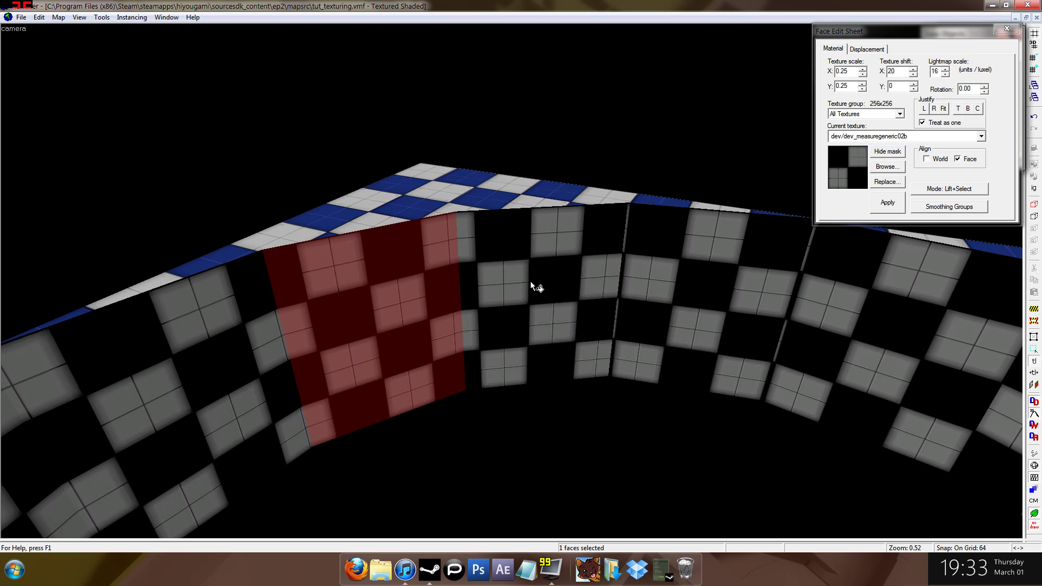
pyautogui.click(530, 281)
pyautogui.press('z')
pyautogui.press('z')
pyautogui.keyDown('alt'); pyautogui.rightClick(550, 285); pyautogui.keyUp('alt')
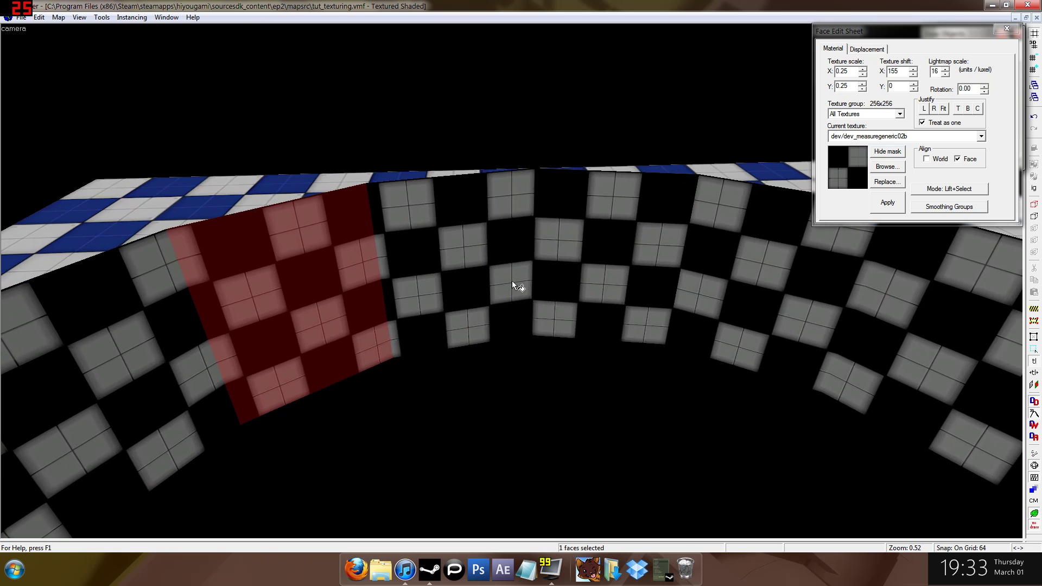
# Leave face editing and examine the texture wrap around the whole inner wall, up close and from above.
pyautogui.hotkey('shift', 's')
pyautogui.press('z')
pyautogui.press('w')
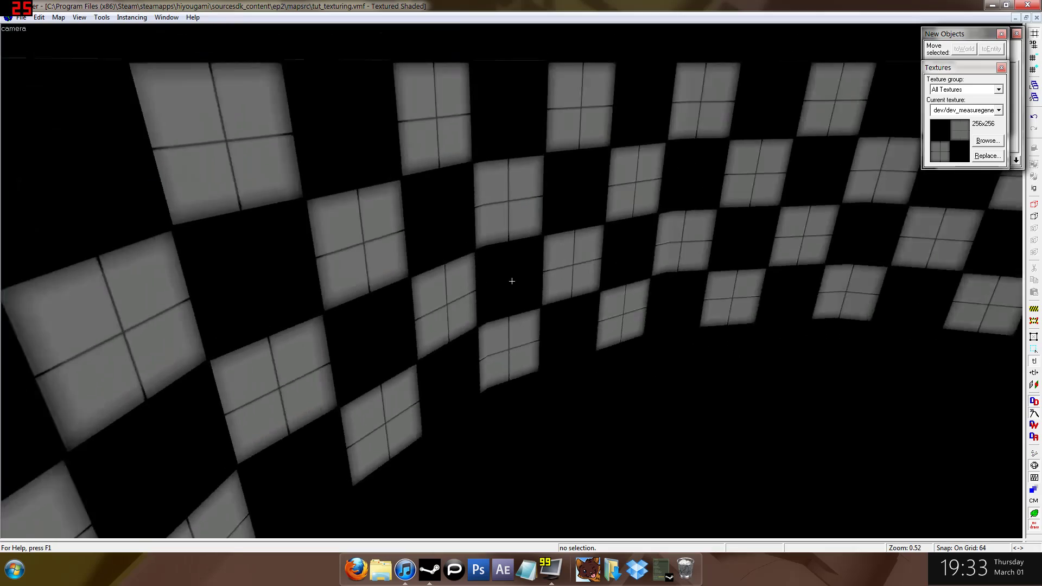
pyautogui.press('a')
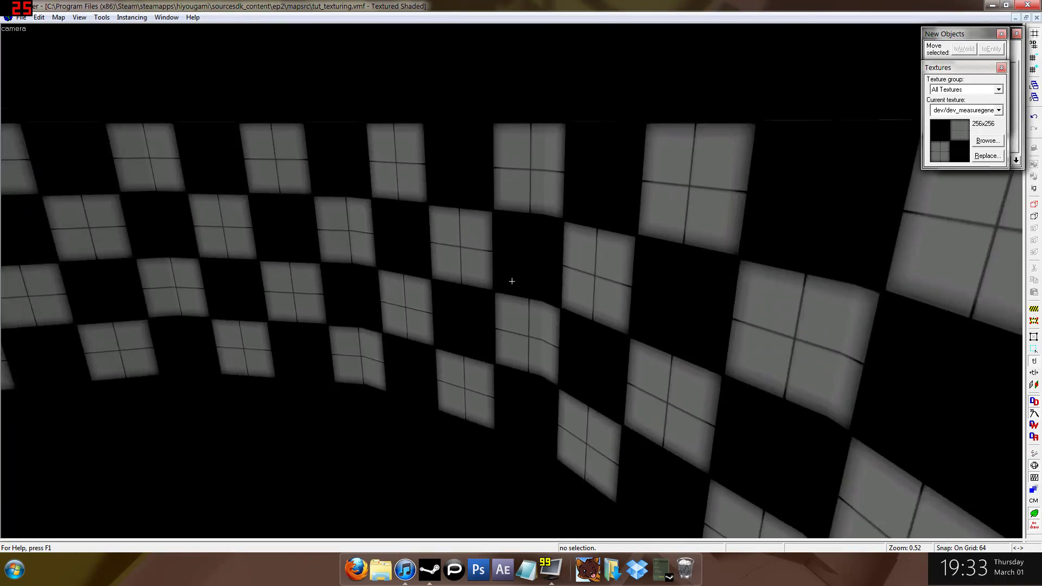
pyautogui.press('s')
pyautogui.press('w')
pyautogui.press('z')
pyautogui.press('s')
pyautogui.press('w')
pyautogui.press('s')
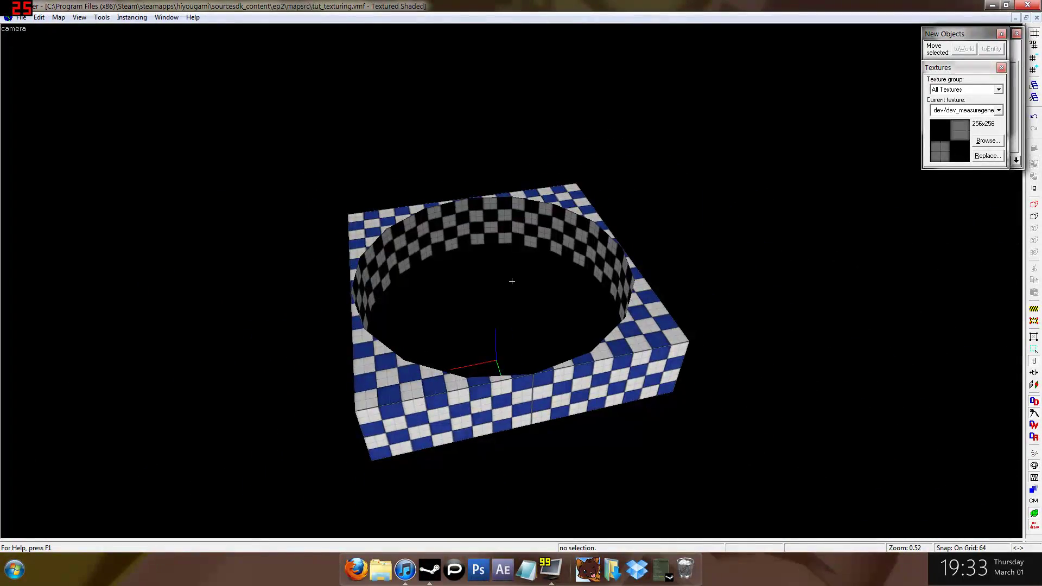
pyautogui.press('w')
pyautogui.press('s')
pyautogui.press('z')
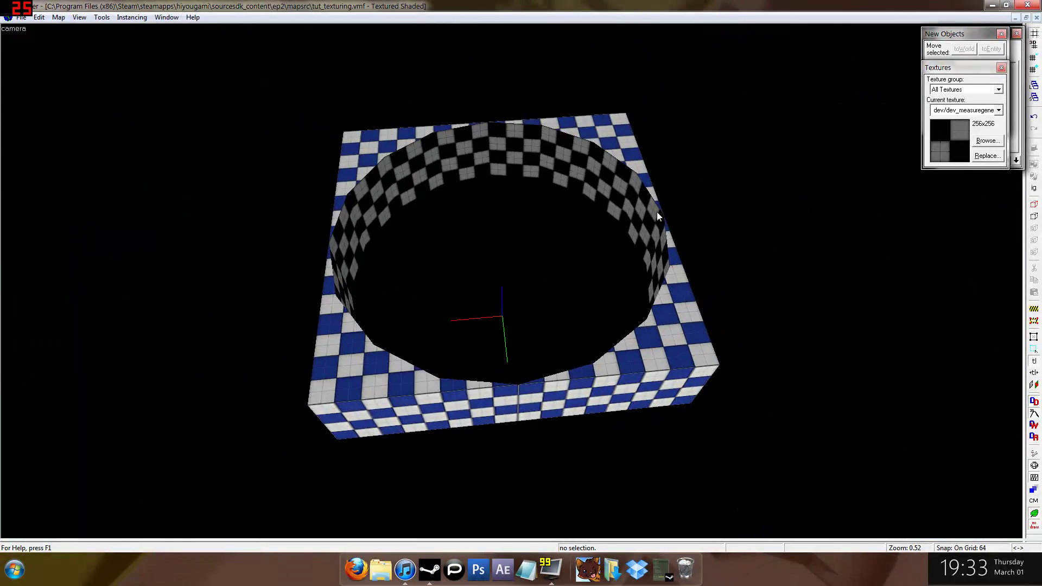
# Select all 16 top faces surrounding the round opening in face editing.
pyautogui.hotkey('shift', 'a')
pyautogui.click(356, 133)
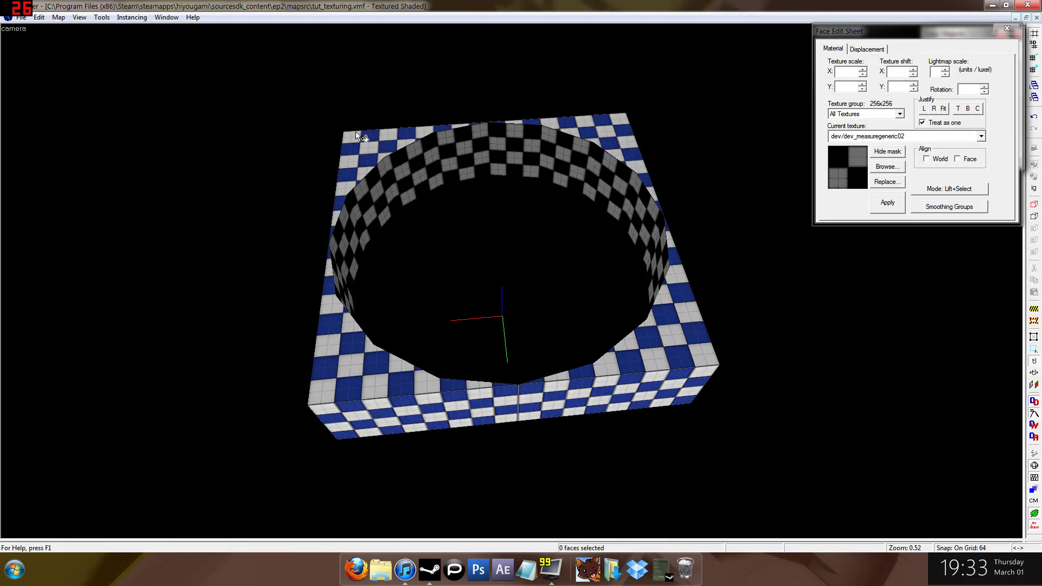
pyautogui.keyDown('ctrl'); pyautogui.click(337, 210); pyautogui.keyUp('ctrl')
pyautogui.keyDown('ctrl'); pyautogui.click(327, 275); pyautogui.keyUp('ctrl')
pyautogui.keyDown('ctrl'); pyautogui.click(328, 336); pyautogui.keyUp('ctrl')
pyautogui.keyDown('ctrl'); pyautogui.click(355, 369); pyautogui.keyUp('ctrl')
pyautogui.keyDown('ctrl'); pyautogui.click(443, 385); pyautogui.keyUp('ctrl')
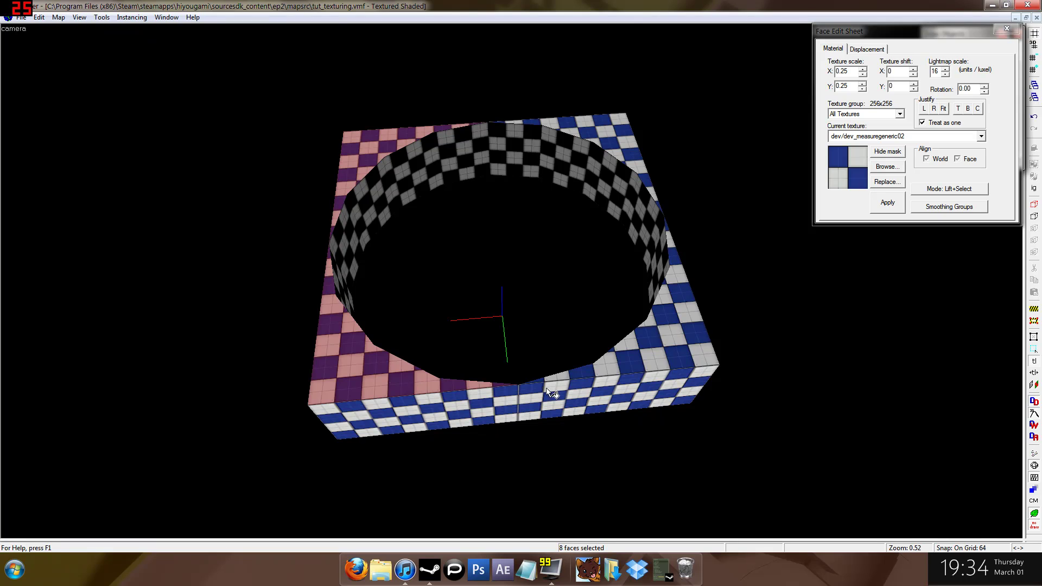
pyautogui.keyDown('ctrl'); pyautogui.click(624, 365); pyautogui.keyUp('ctrl')
pyautogui.keyDown('ctrl'); pyautogui.moveTo(627, 361); pyautogui.dragTo(676, 323); pyautogui.keyUp('ctrl')
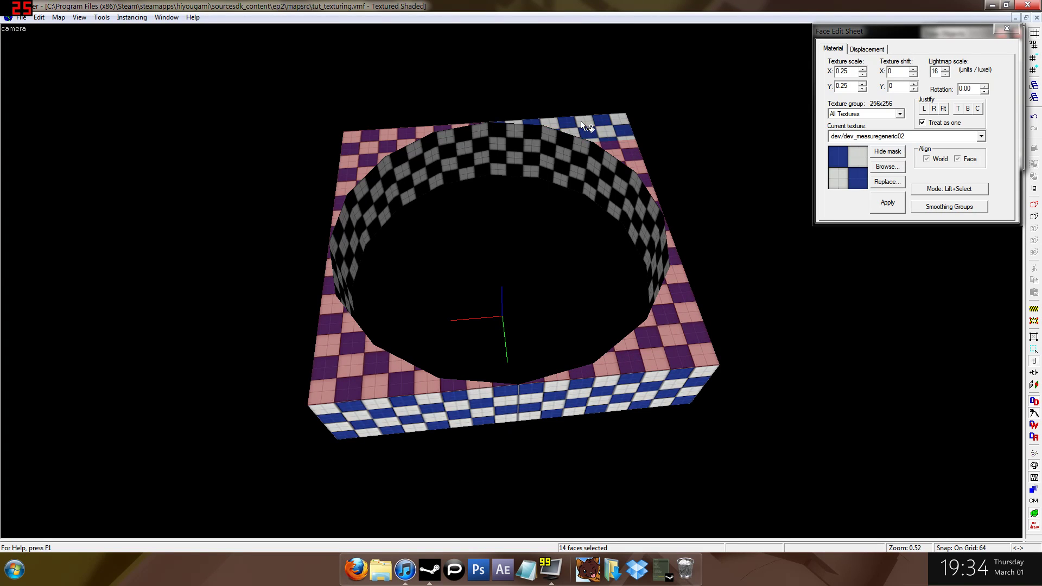
pyautogui.keyDown('ctrl'); pyautogui.moveTo(581, 120); pyautogui.dragTo(657, 135); pyautogui.keyUp('ctrl')
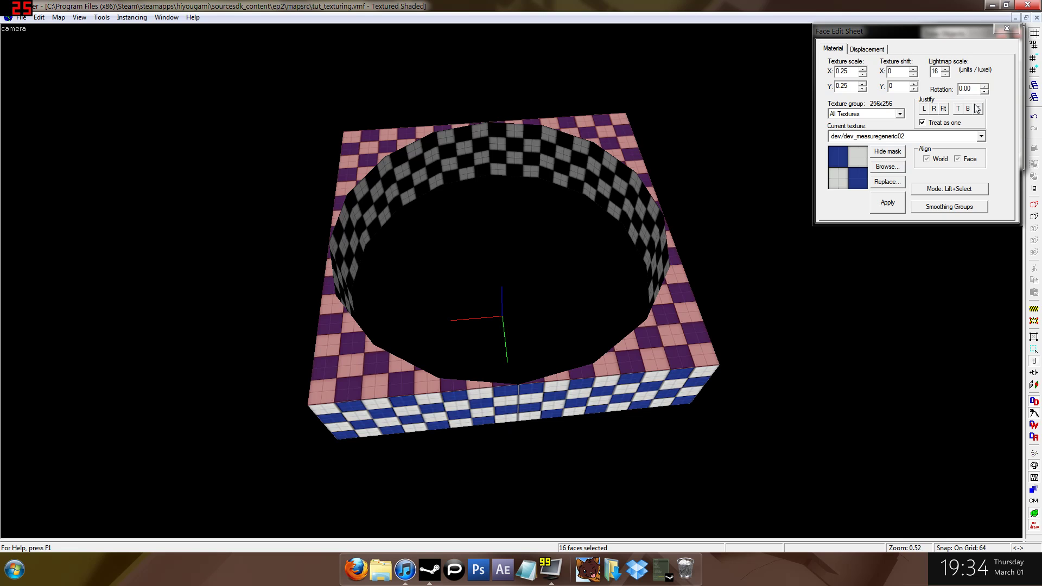
# Turn on face alignment for the selected top faces and fit the texture across them as one surface.
pyautogui.click(958, 160)
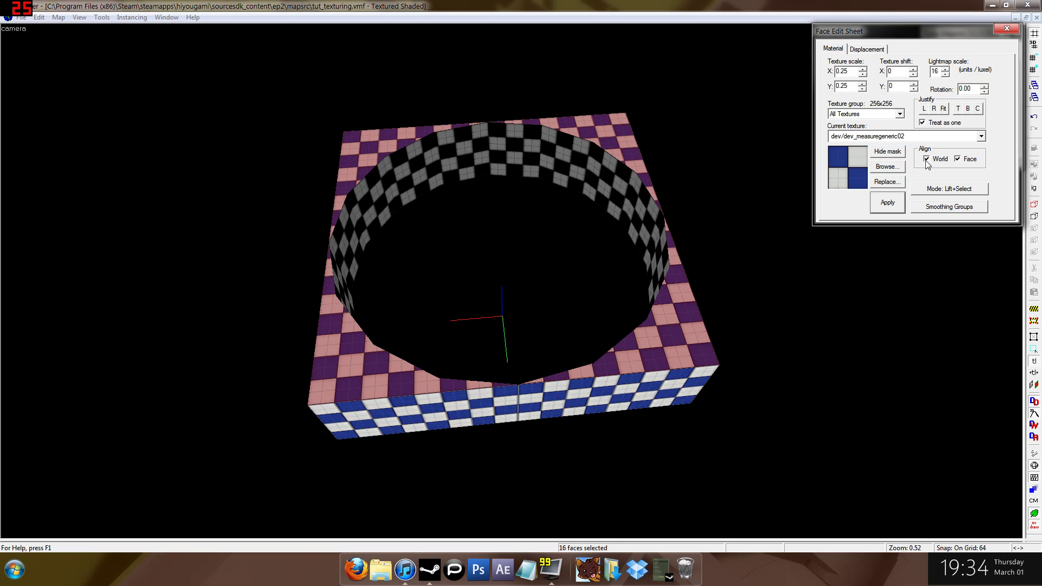
pyautogui.click(927, 108)
pyautogui.click(958, 109)
pyautogui.click(923, 109)
pyautogui.click(944, 109)
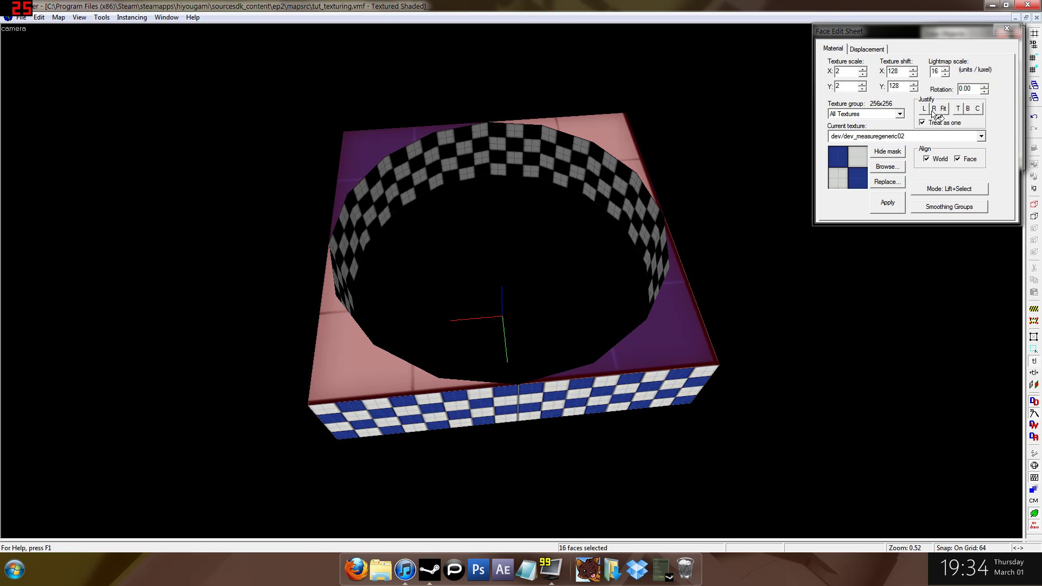
# Set the top faces' texture scale to 0.25 on X and Y, and justify the texture to the left and top.
pyautogui.doubleClick(838, 71)
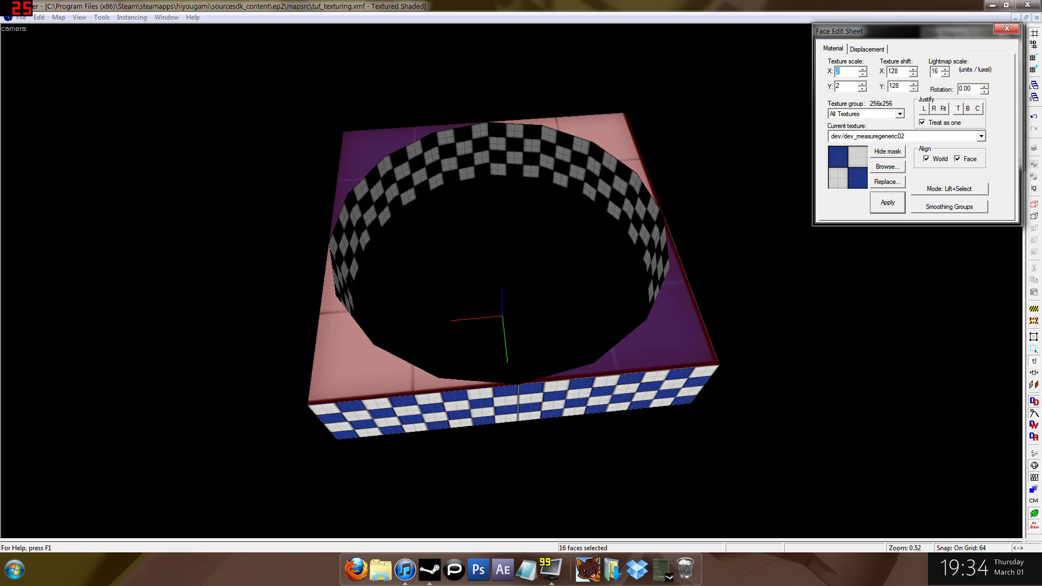
pyautogui.moveTo(847, 75)
pyautogui.mouseDown()
pyautogui.moveTo(830, 76)
pyautogui.moveTo(831, 86)
pyautogui.mouseUp()
pyautogui.write('.')
pyautogui.write('.25')
pyautogui.click(895, 196)
pyautogui.click(923, 108)
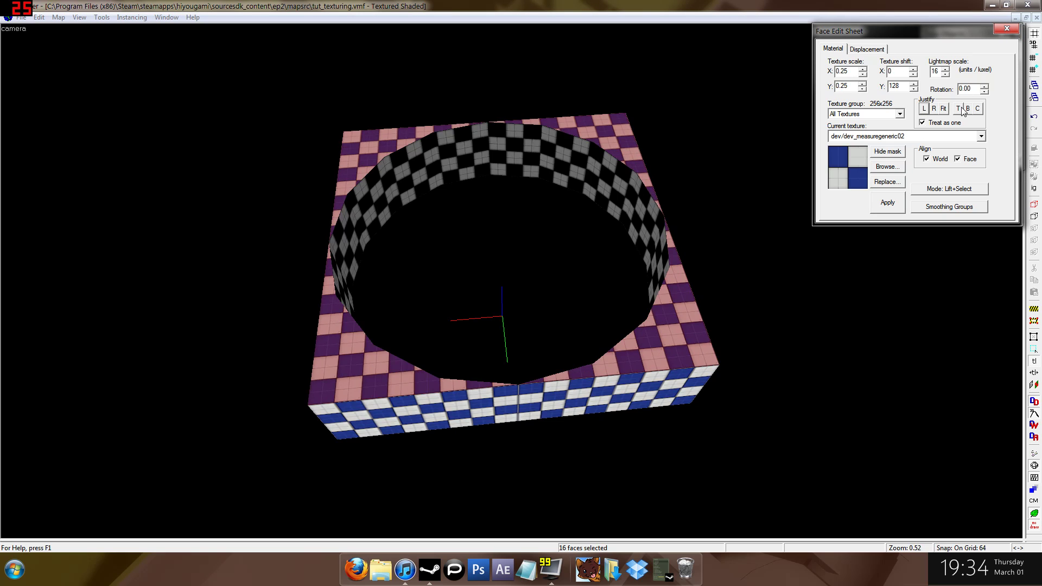
pyautogui.click(960, 109)
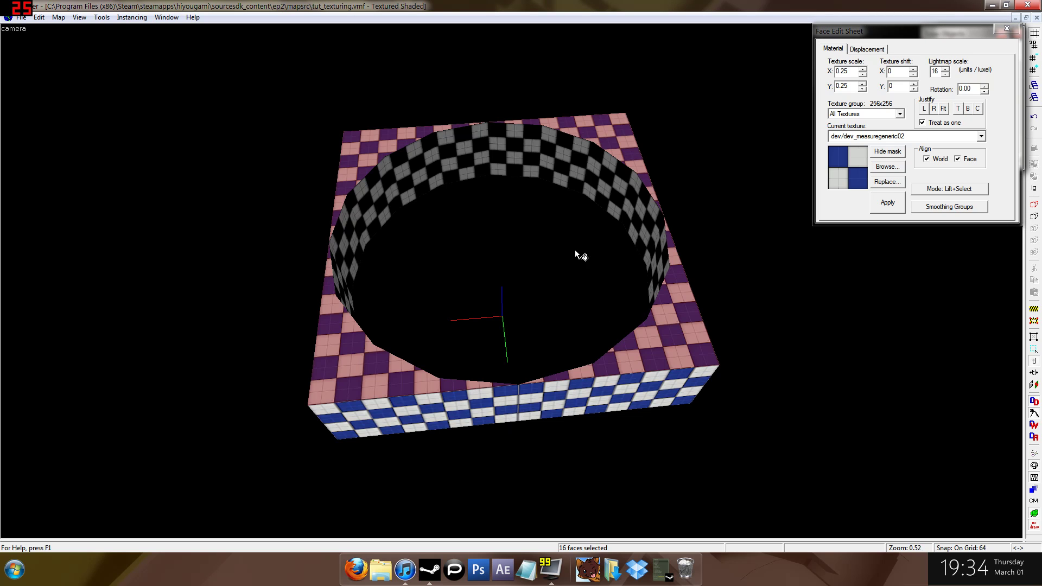
# Leave face editing and examine the checker textures on the block's top and inner wall.
pyautogui.hotkey('shift', 's')
pyautogui.press('z')
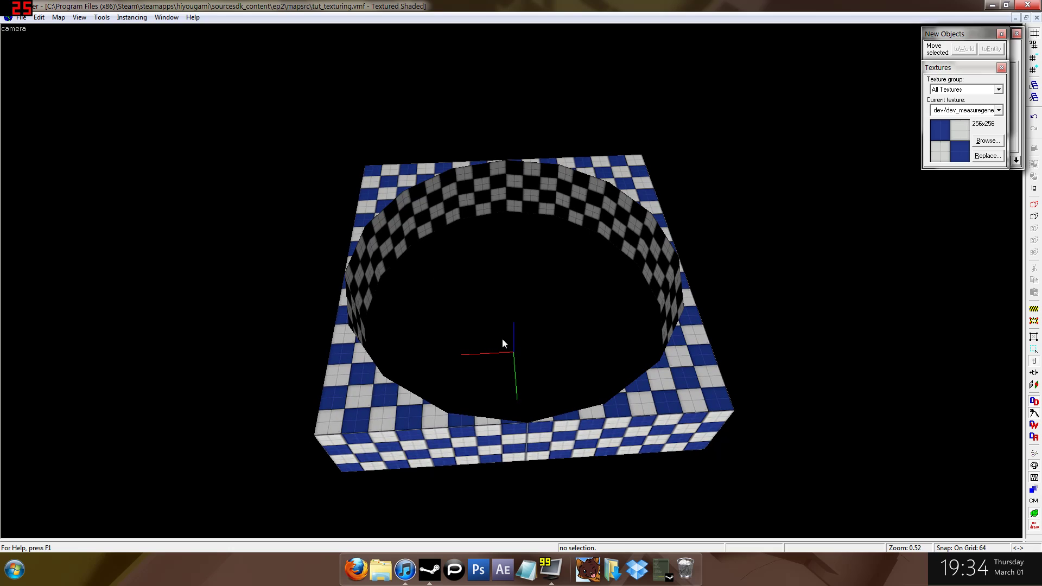
pyautogui.press('z')
pyautogui.press('w')
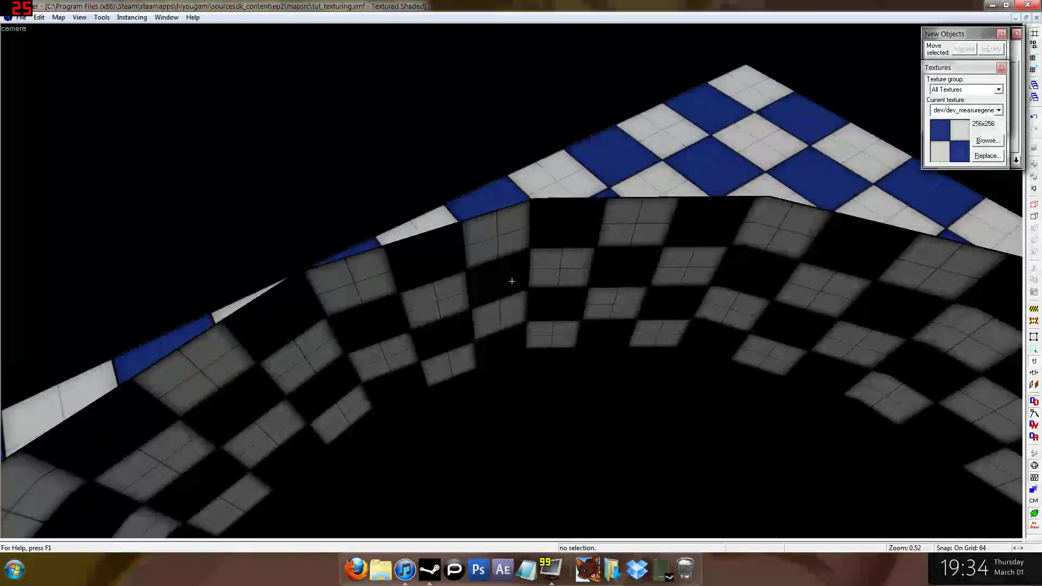
pyautogui.press('s')
pyautogui.press('z')
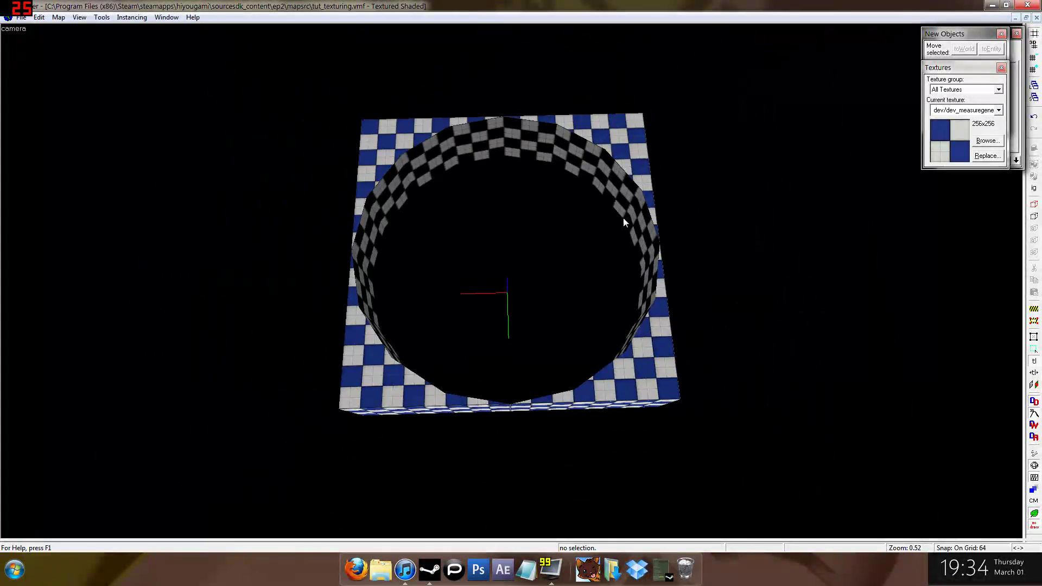
pyautogui.click(630, 192)
pyautogui.click(734, 107)
pyautogui.press('z')
pyautogui.press('z')
# Select ten adjoining inner faces of the round opening in face editing.
pyautogui.hotkey('shift', 'a')
pyautogui.click(480, 153)
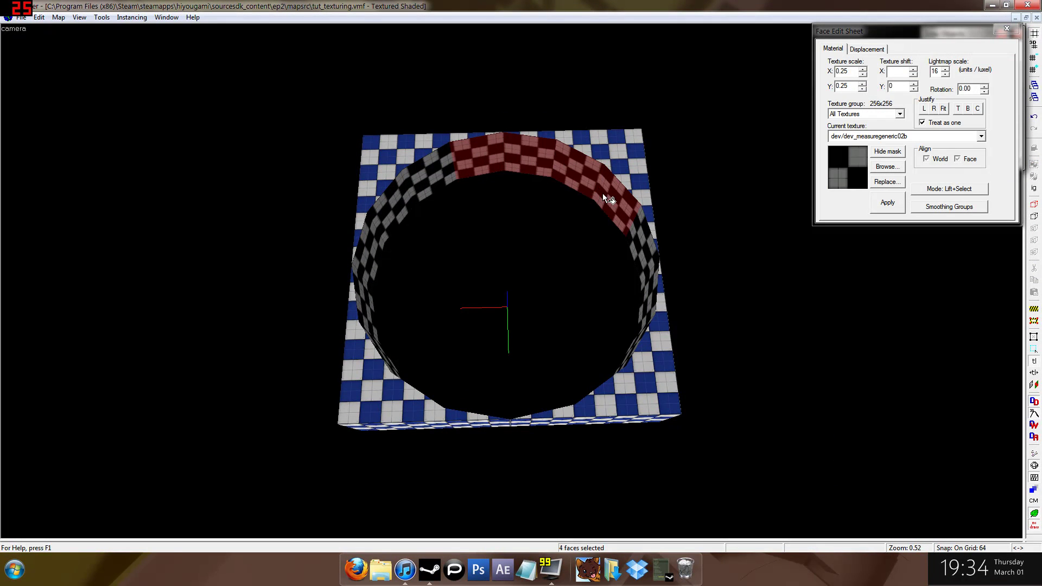
pyautogui.press('z')
pyautogui.press('w')
pyautogui.press('z')
pyautogui.keyDown('ctrl'); pyautogui.click(496, 217); pyautogui.keyUp('ctrl')
pyautogui.keyDown('ctrl'); pyautogui.click(559, 198); pyautogui.keyUp('ctrl')
pyautogui.keyDown('ctrl'); pyautogui.click(632, 209); pyautogui.keyUp('ctrl')
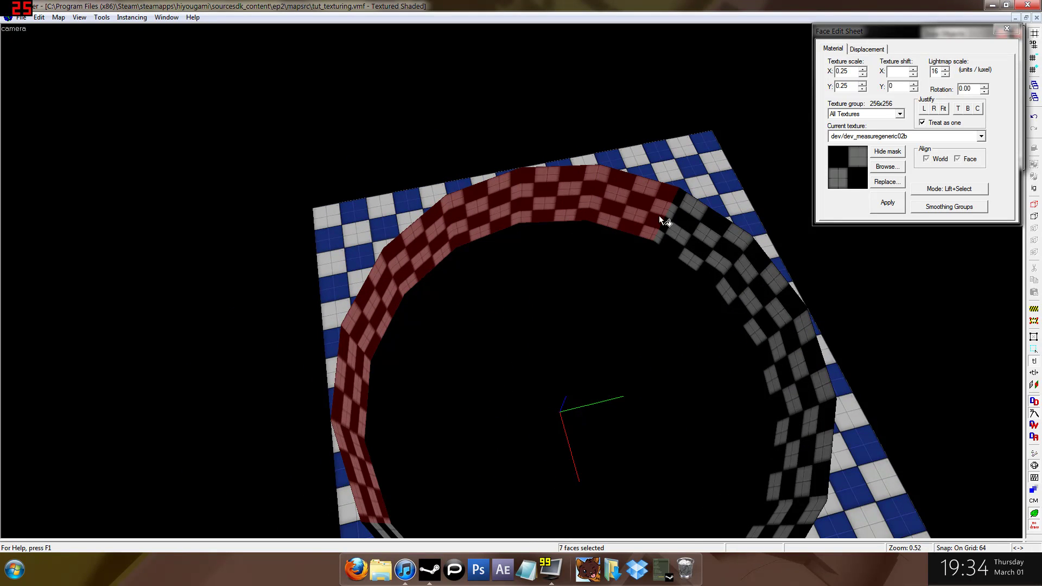
pyautogui.keyDown('ctrl'); pyautogui.click(701, 239); pyautogui.keyUp('ctrl')
pyautogui.keyDown('ctrl'); pyautogui.click(747, 281); pyautogui.keyUp('ctrl')
pyautogui.keyDown('ctrl'); pyautogui.click(803, 355); pyautogui.keyUp('ctrl')
# Add the remaining six inner faces to the selection so the whole ring is selected.
pyautogui.press('z')
pyautogui.press('z')
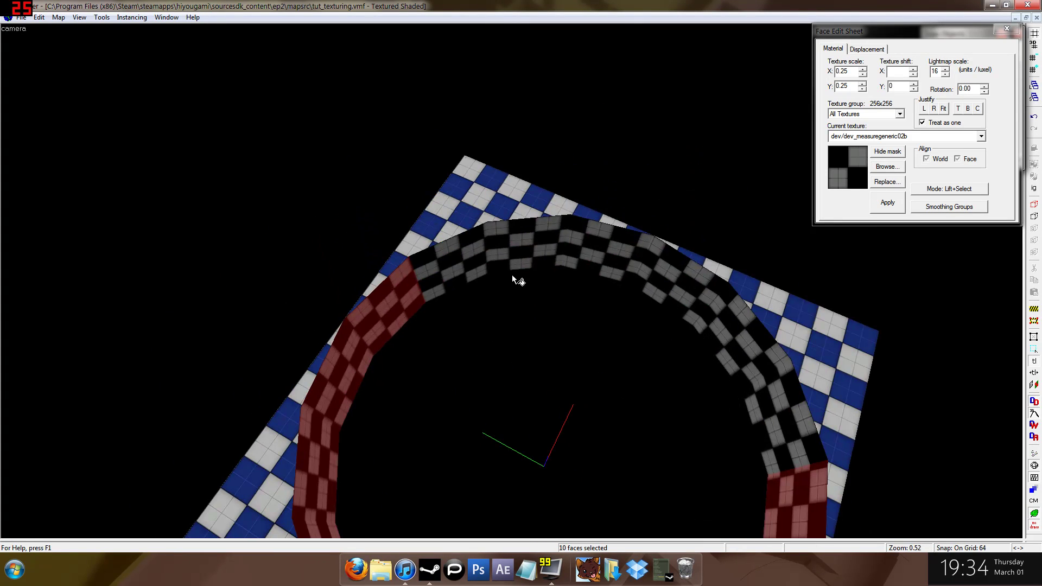
pyautogui.keyDown('ctrl'); pyautogui.click(507, 267); pyautogui.keyUp('ctrl')
pyautogui.keyDown('ctrl'); pyautogui.click(445, 255); pyautogui.keyUp('ctrl')
pyautogui.keyDown('ctrl'); pyautogui.click(608, 239); pyautogui.keyUp('ctrl')
pyautogui.keyDown('ctrl'); pyautogui.click(678, 274); pyautogui.keyUp('ctrl')
pyautogui.keyDown('ctrl'); pyautogui.click(751, 345); pyautogui.keyUp('ctrl')
pyautogui.keyDown('ctrl'); pyautogui.click(783, 405); pyautogui.keyUp('ctrl')
pyautogui.press('z')
pyautogui.press('z')
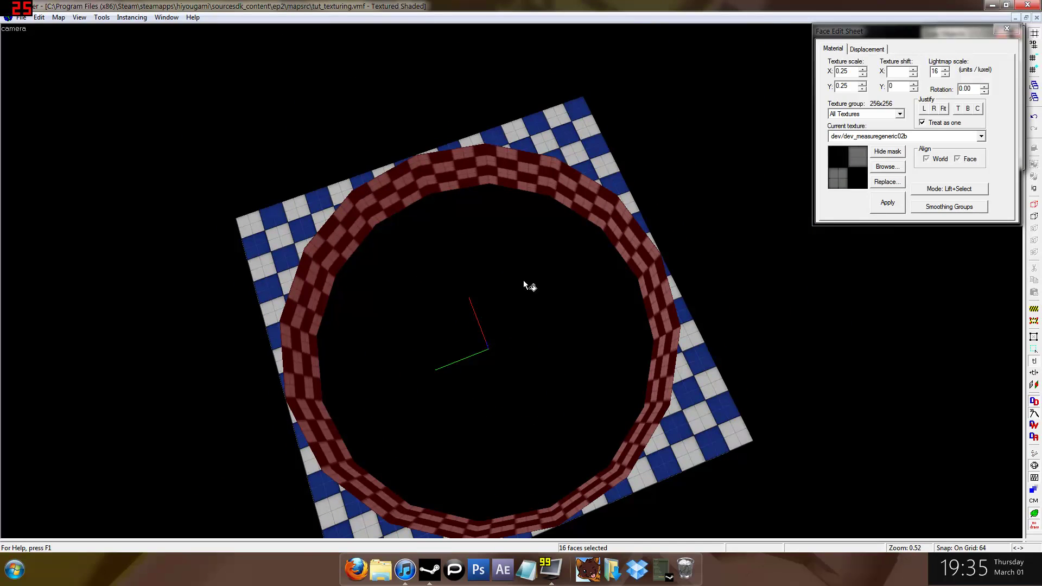
pyautogui.click(950, 206)
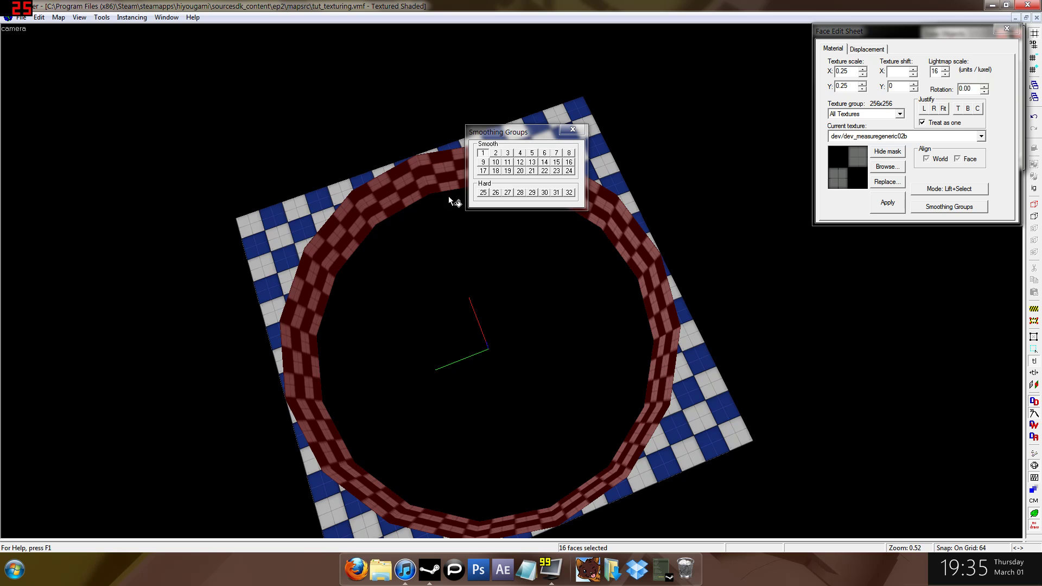
pyautogui.click(574, 132)
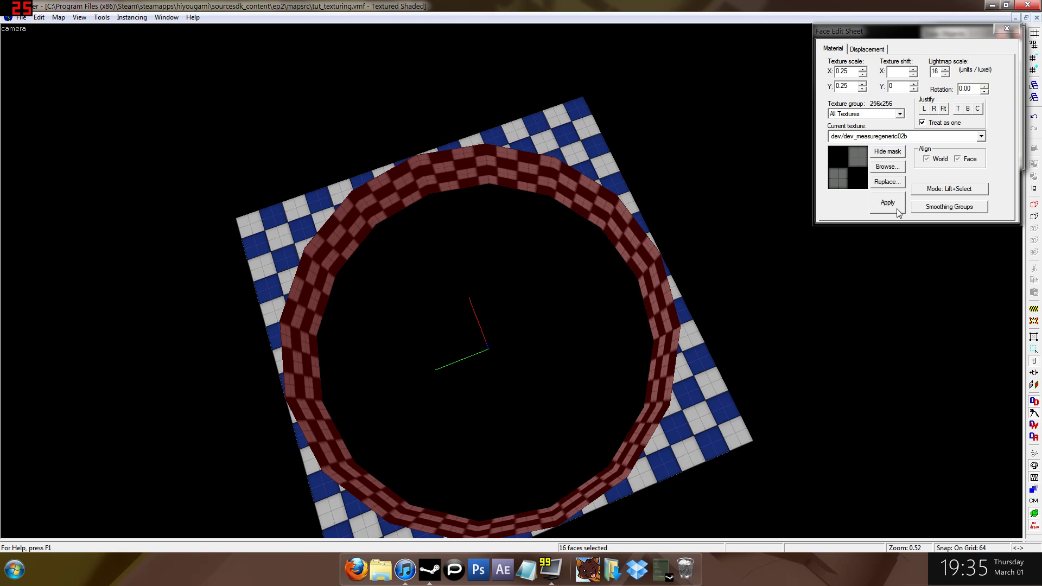
pyautogui.click(947, 206)
pyautogui.click(577, 133)
# Switch the camera view to 3D Smooth and assign the selected inner faces to smoothing group 1.
pyautogui.click(13, 28)
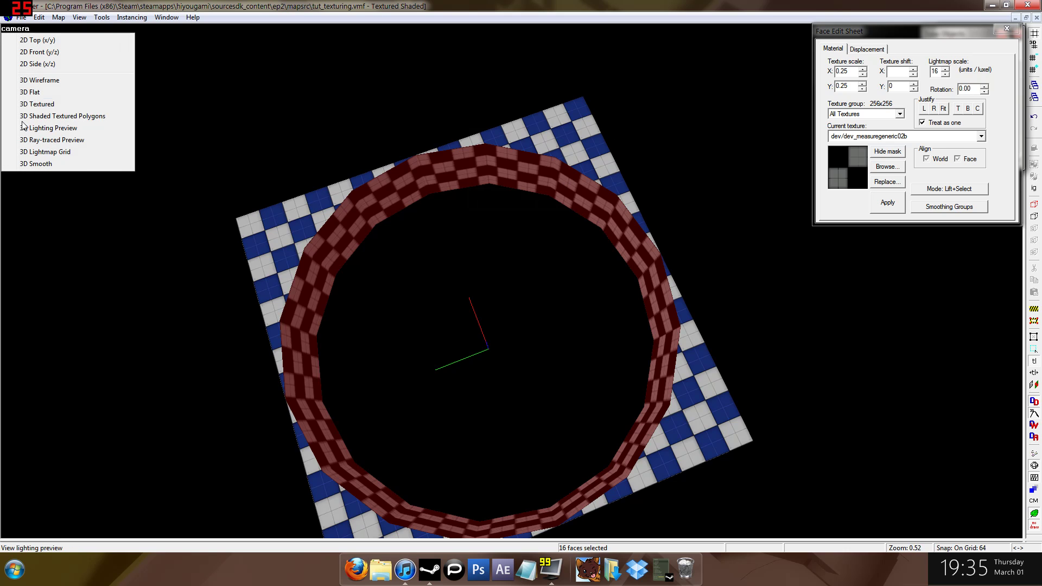
pyautogui.click(41, 163)
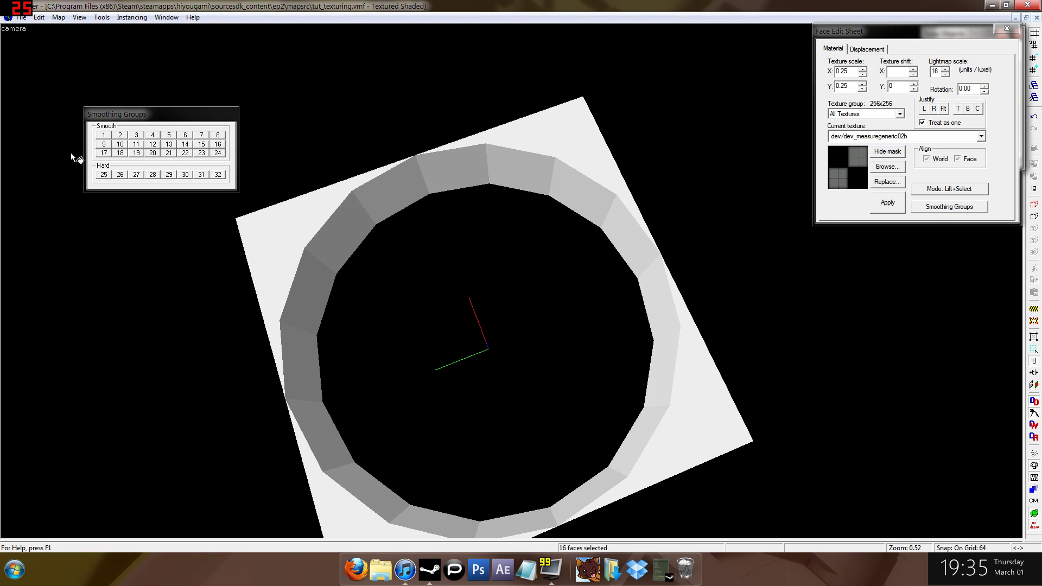
pyautogui.click(100, 137)
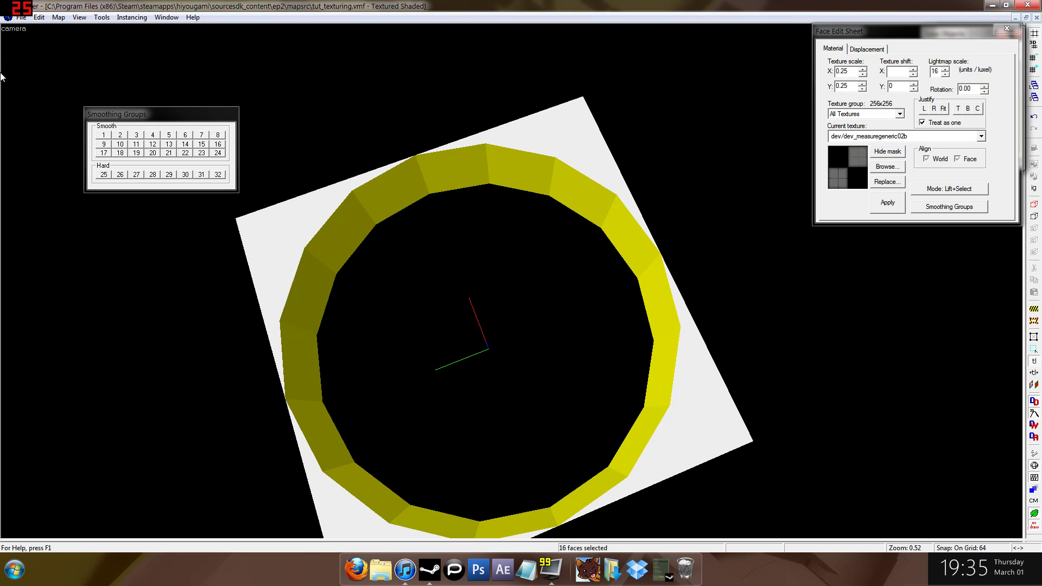
# Return the camera view to Textured Shaded, leave face editing, and examine the block with the round opening.
pyautogui.click(13, 28)
pyautogui.click(53, 117)
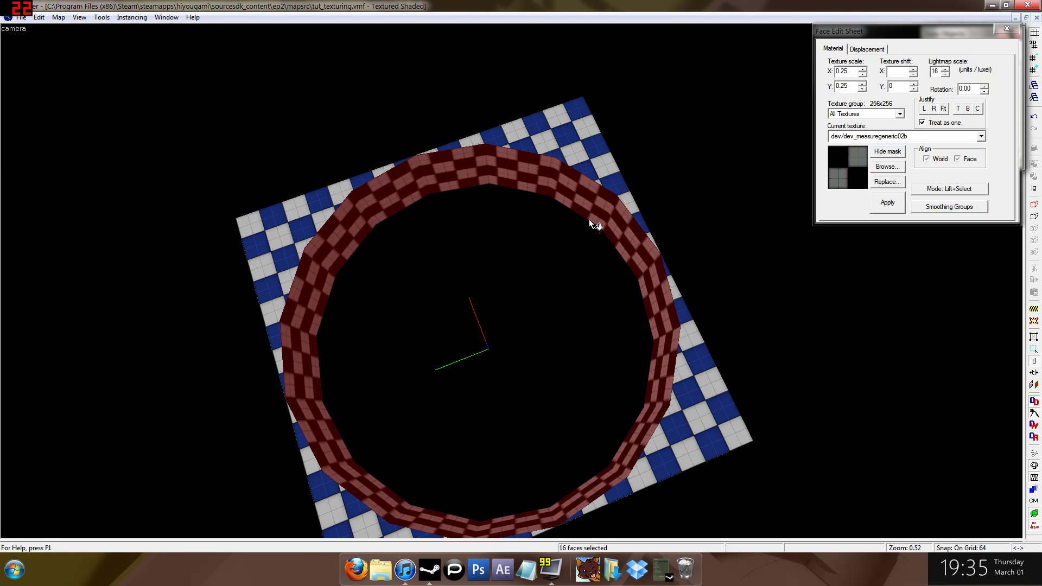
pyautogui.press('Escape')
pyautogui.press('z')
pyautogui.press('z')
pyautogui.hotkey('shift', 's')
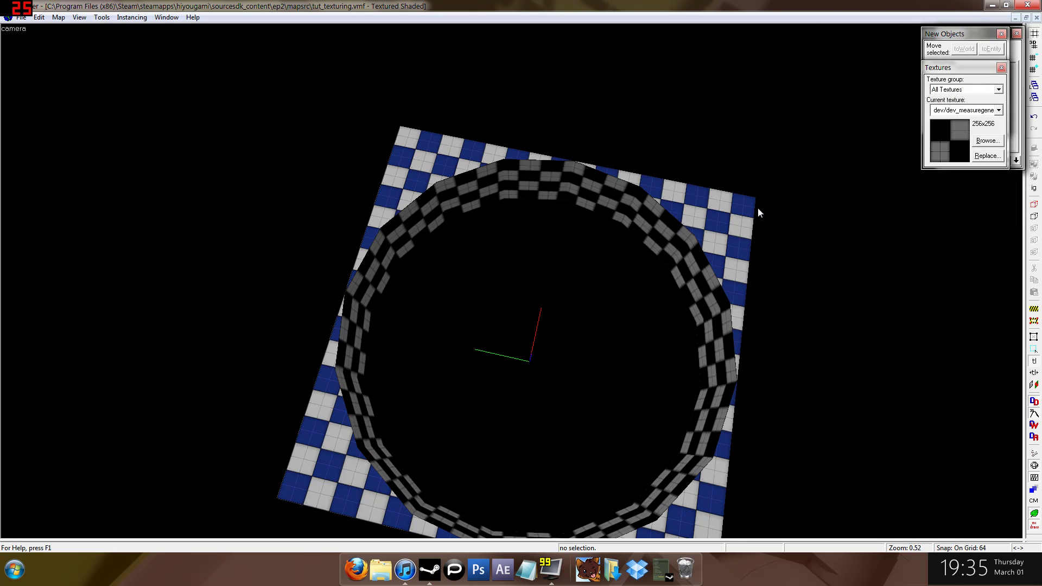
pyautogui.press('z')
pyautogui.press('s')
pyautogui.press('s')
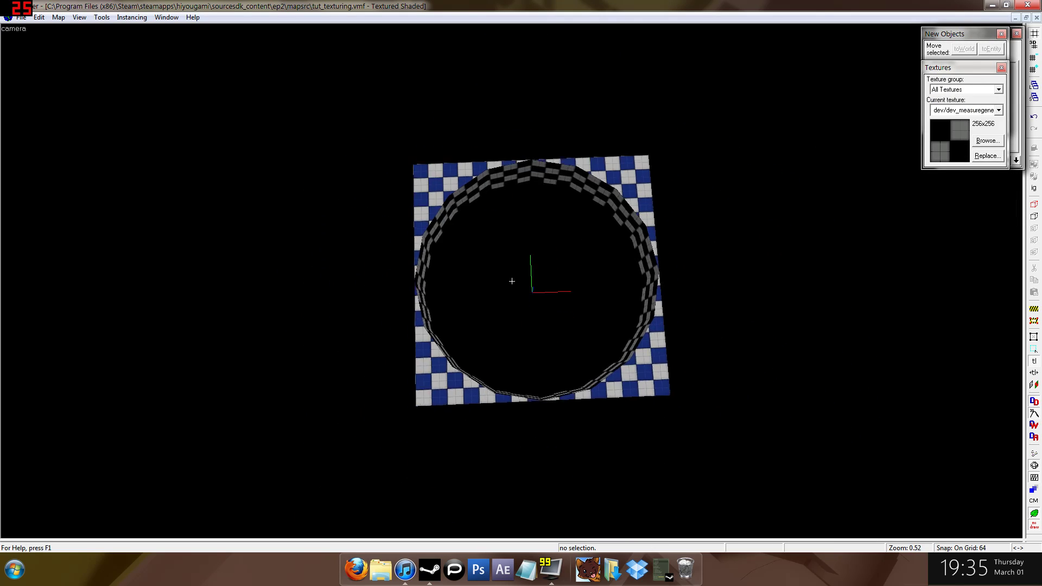
pyautogui.press('w')
pyautogui.press('s')
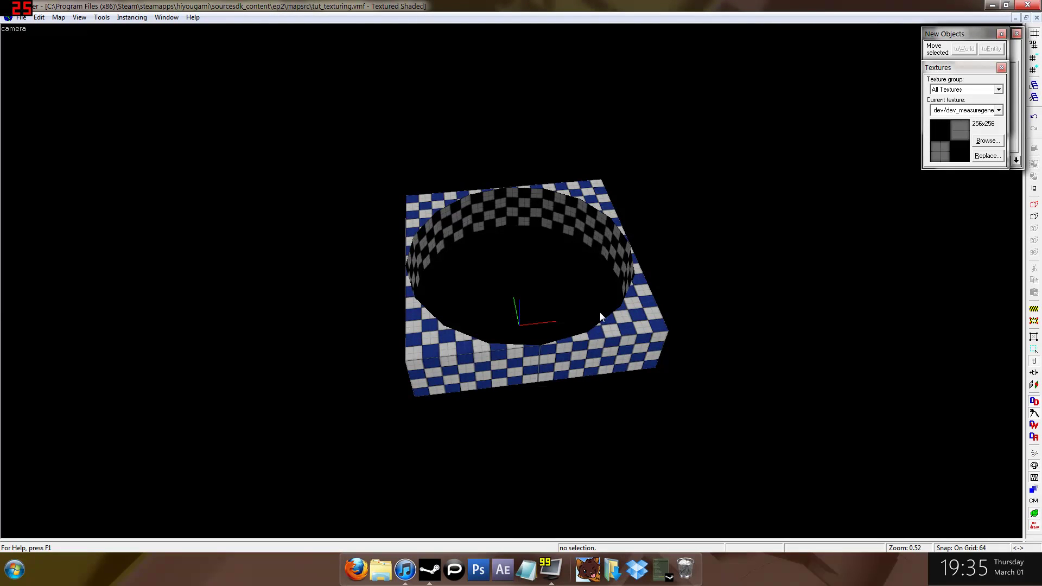
# Create a 512 by 512 unit block, 128 units high, directly beside the holed block in the top view.
pyautogui.hotkey('shift', 'z')
pyautogui.scroll(-2, 679, 232)
pyautogui.scroll(-3, 789, 126)
pyautogui.hotkey('shift', 'b')
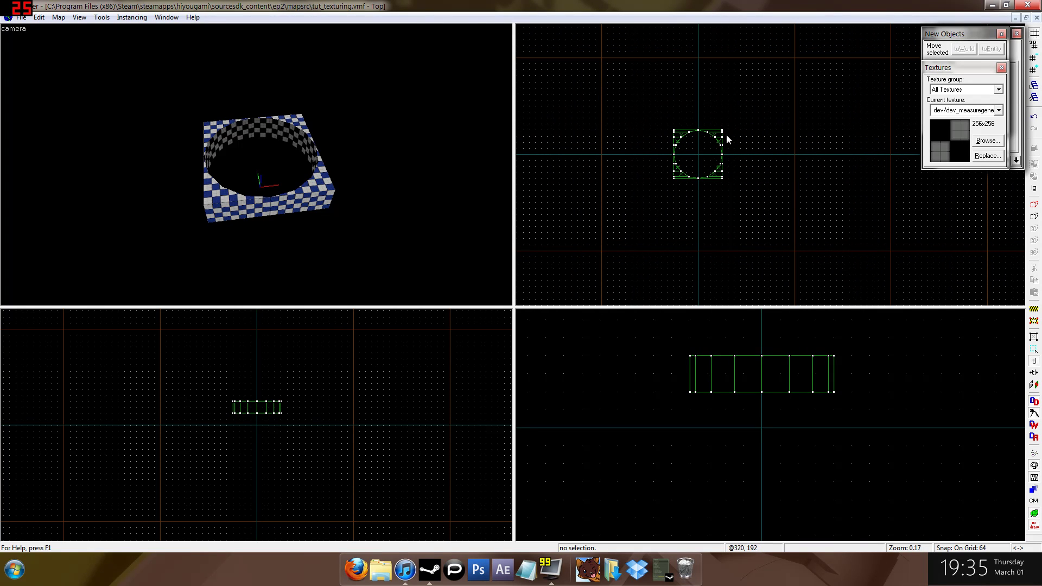
pyautogui.moveTo(725, 134); pyautogui.dragTo(771, 177)
pyautogui.press('Return')
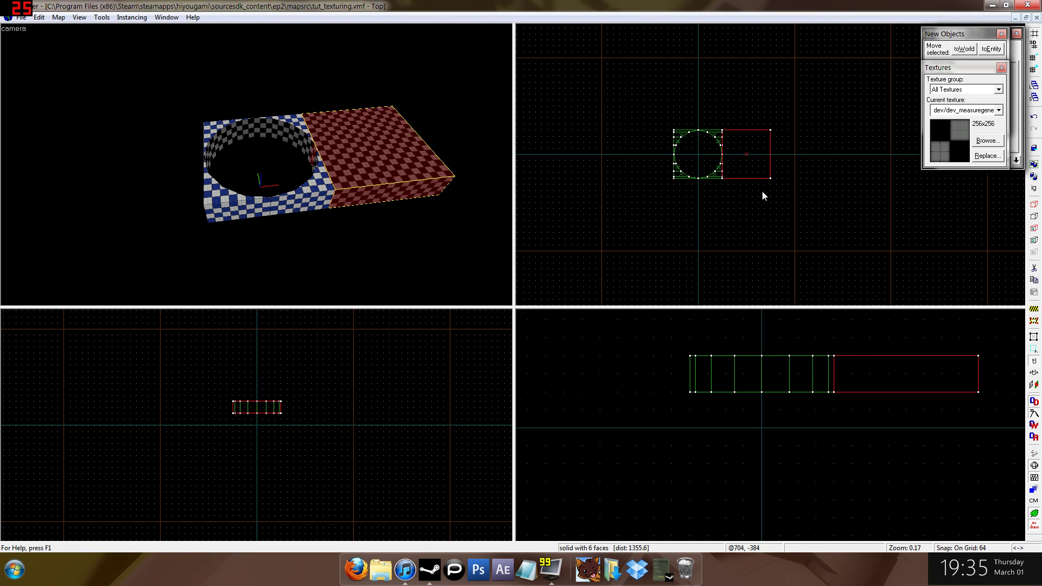
# Move the new block's two outer corners outward to form a trapezoid with a 1536-unit outer edge.
pyautogui.hotkey('shift', 'v')
pyautogui.moveTo(770, 131); pyautogui.dragTo(770, 82)
pyautogui.moveTo(770, 178); pyautogui.dragTo(770, 215)
pyautogui.hotkey('shift', 's')
pyautogui.scroll(3, 770, 212)
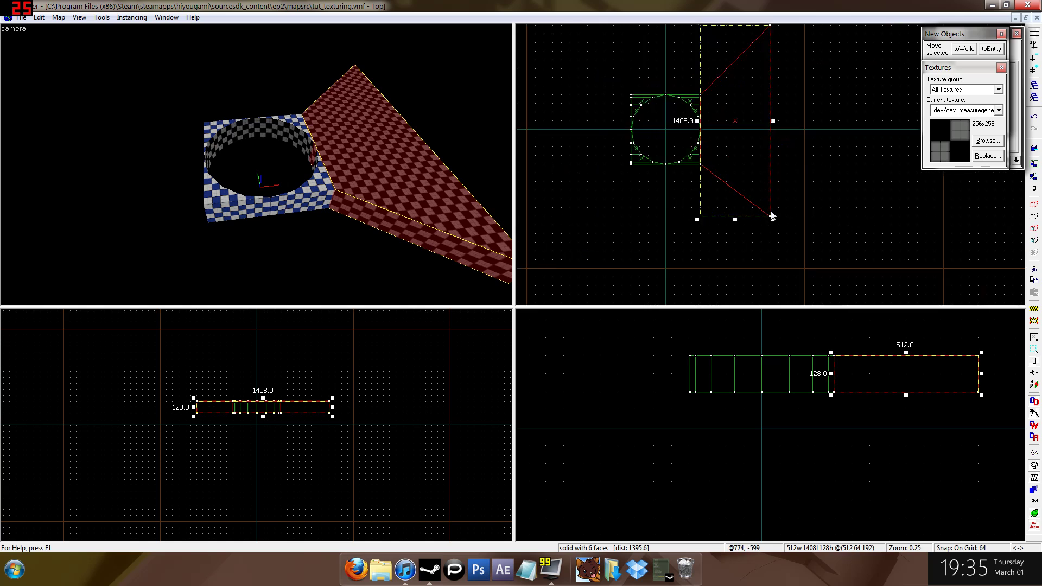
pyautogui.hotkey('shift', 'v')
pyautogui.moveTo(770, 217); pyautogui.dragTo(769, 227)
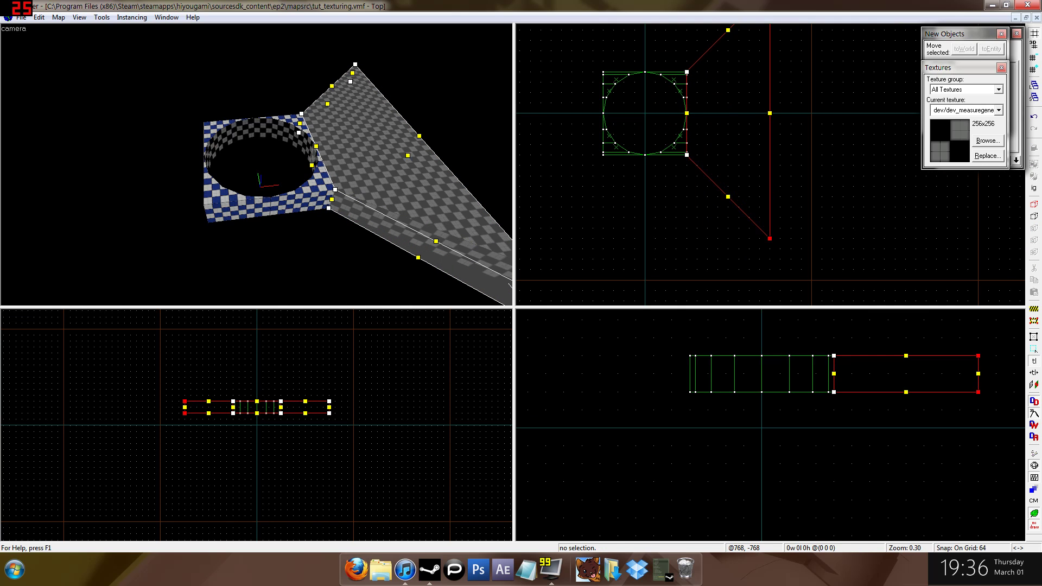
# Copy the trapezoid block to the opposite side of the holed block and rotate the copy 180 degrees.
pyautogui.hotkey('shift', 'v')
pyautogui.scroll(-3, 782, 212)
pyautogui.keyDown('shift'); pyautogui.moveTo(783, 179); pyautogui.dragTo(685, 179); pyautogui.keyUp('shift')
pyautogui.click(702, 107)
pyautogui.moveTo(709, 103); pyautogui.dragTo(660, 254)
# Select both trapezoid blocks and rotate copies of them 90 degrees to close the frame around the holed block.
pyautogui.keyDown('ctrl'); pyautogui.click(776, 136); pyautogui.keyUp('ctrl')
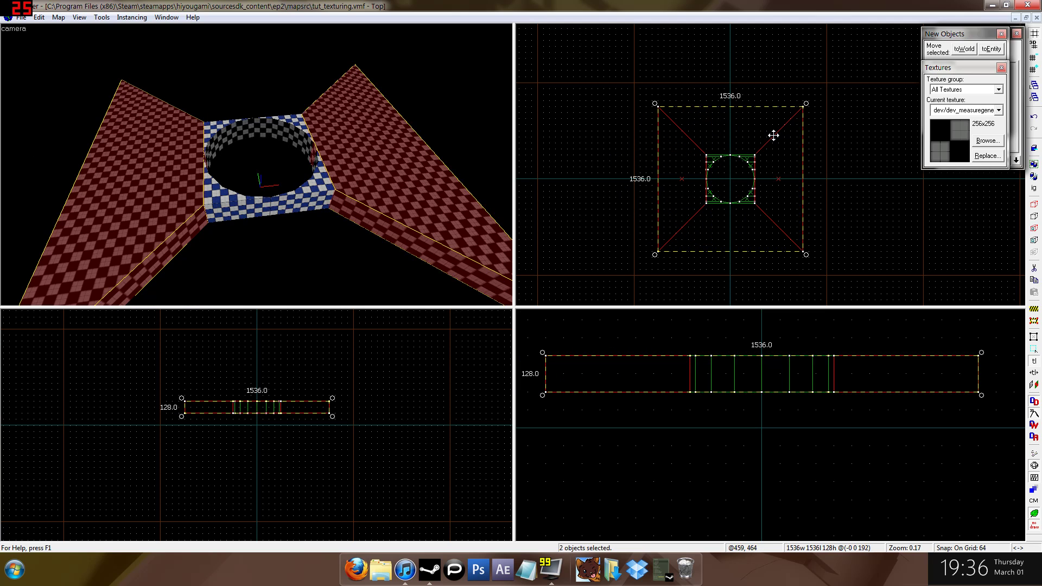
pyautogui.moveTo(805, 103); pyautogui.dragTo(836, 269)
pyautogui.click(899, 198)
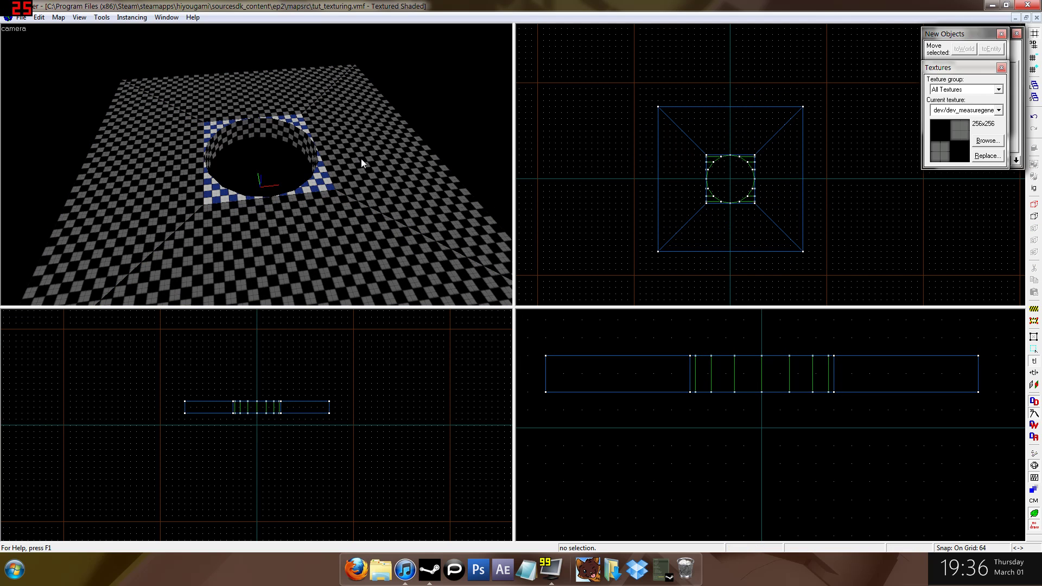
# Select all faces of the four surrounding trapezoid blocks in face editing.
pyautogui.scroll(-3, 326, 162)
pyautogui.hotkey('shift', 'a')
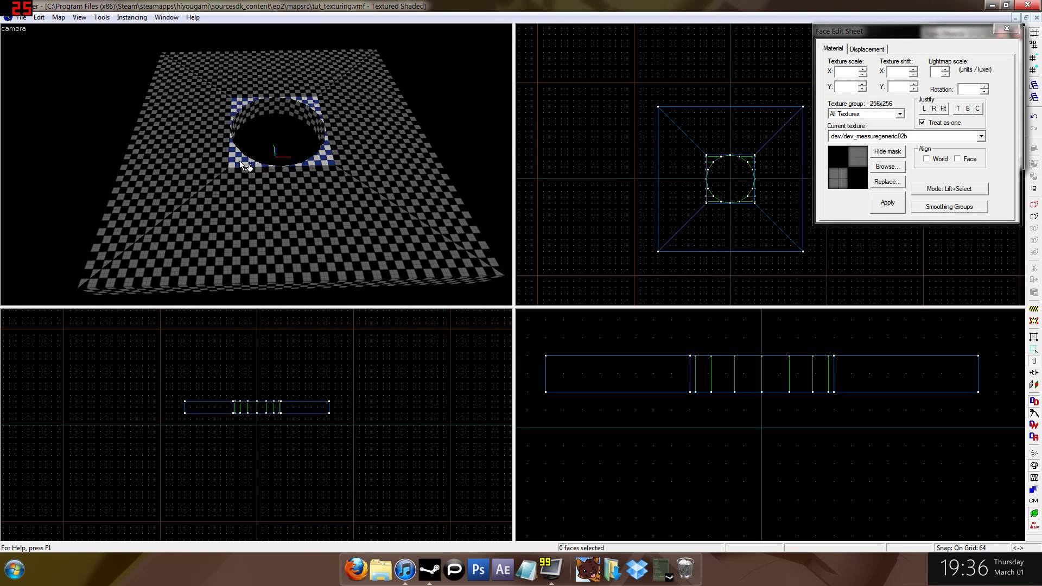
pyautogui.click(250, 189)
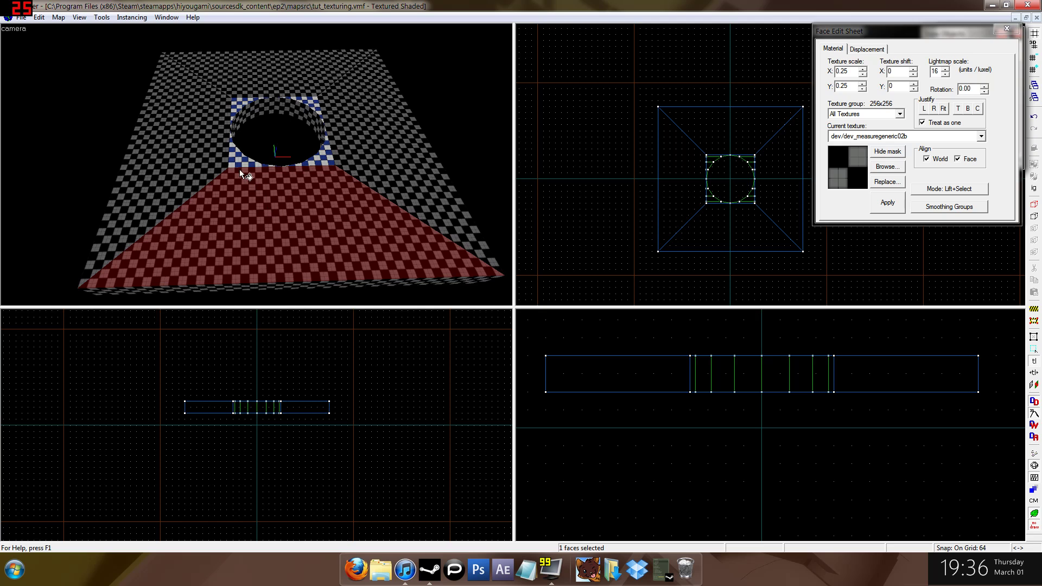
pyautogui.click(200, 158)
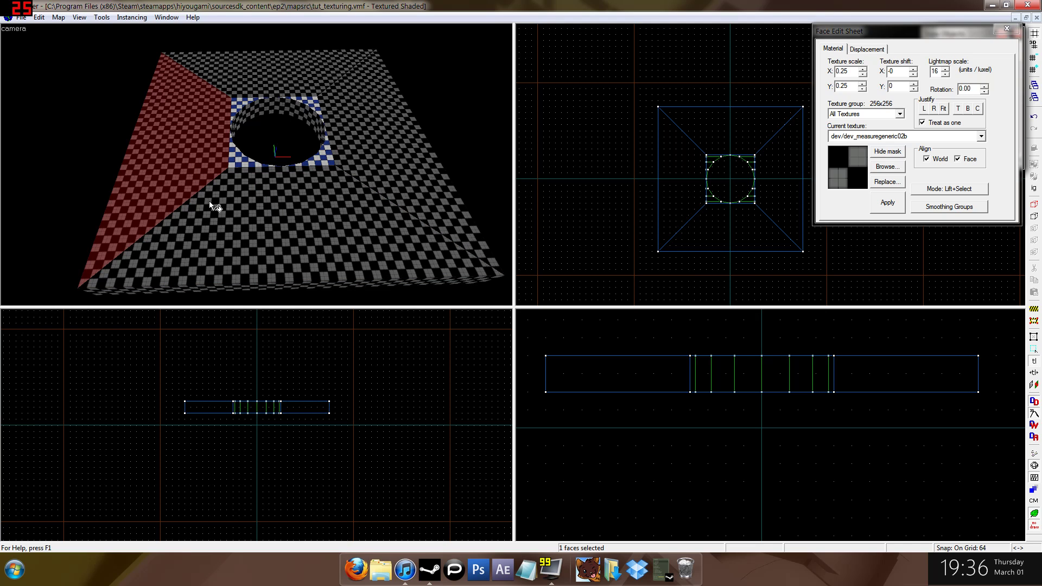
pyautogui.keyDown('shift'); pyautogui.click(161, 181); pyautogui.keyUp('shift')
pyautogui.keyDown('ctrl'); pyautogui.keyDown('shift'); pyautogui.click(231, 226); pyautogui.keyUp('shift'); pyautogui.keyUp('ctrl')
pyautogui.hotkey('shift', 'z')
pyautogui.press('z')
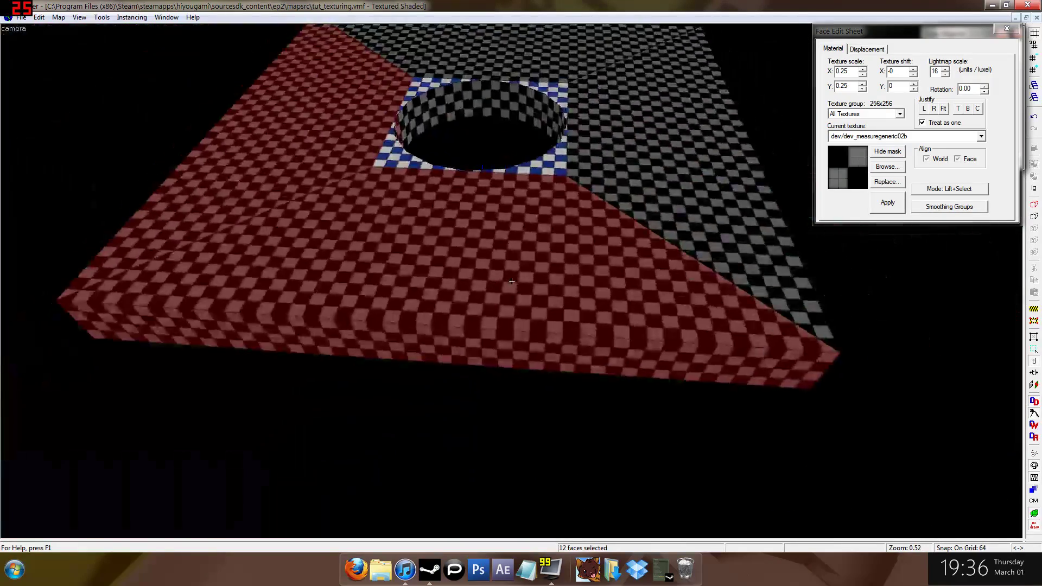
pyautogui.press('d')
pyautogui.press('s')
pyautogui.press('z')
pyautogui.keyDown('ctrl'); pyautogui.keyDown('shift'); pyautogui.click(534, 291); pyautogui.keyUp('shift'); pyautogui.keyUp('ctrl')
pyautogui.keyDown('ctrl'); pyautogui.keyDown('shift'); pyautogui.click(646, 174); pyautogui.keyUp('shift'); pyautogui.keyUp('ctrl')
# Align the selected faces to the world, justify them left and top as one, and leave face editing.
pyautogui.click(932, 159)
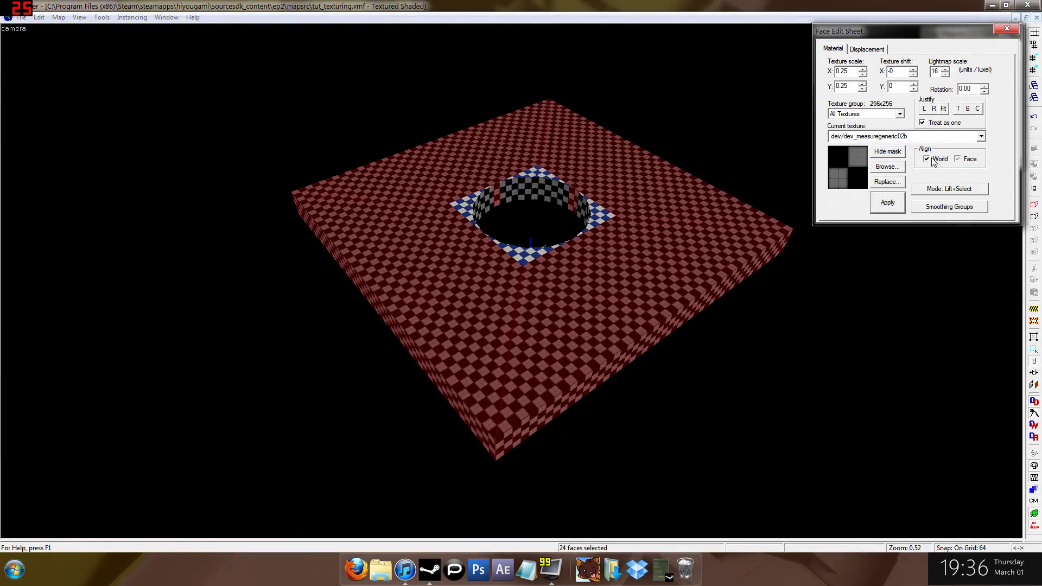
pyautogui.click(924, 109)
pyautogui.click(958, 109)
pyautogui.hotkey('shift', 's')
# Apply the holed block's blue dev/dev_measuregeneric02 top texture to the top faces of the four surrounding blocks.
pyautogui.press('z')
pyautogui.press('w')
pyautogui.press('a')
pyautogui.press('s')
pyautogui.press('z')
pyautogui.hotkey('shift', 'a')
pyautogui.click(502, 318)
pyautogui.rightClick(494, 347)
pyautogui.rightClick(589, 337)
pyautogui.rightClick(472, 183)
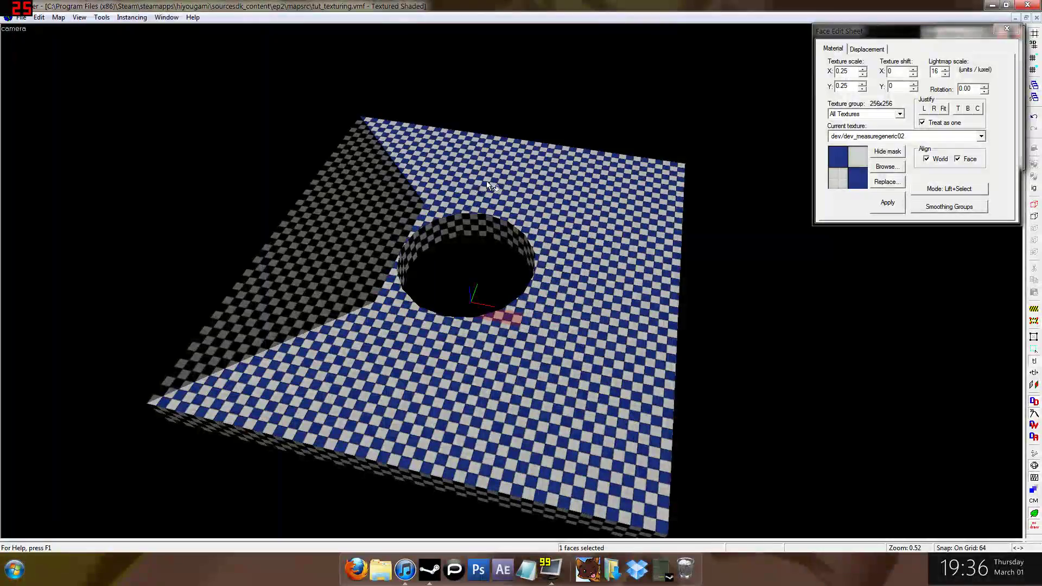
pyautogui.rightClick(307, 259)
pyautogui.hotkey('shift', 's')
# Create a 512 by 512 unit floor block, 64 units high, directly beneath the round opening.
pyautogui.press('z')
pyautogui.press('w')
pyautogui.press('z')
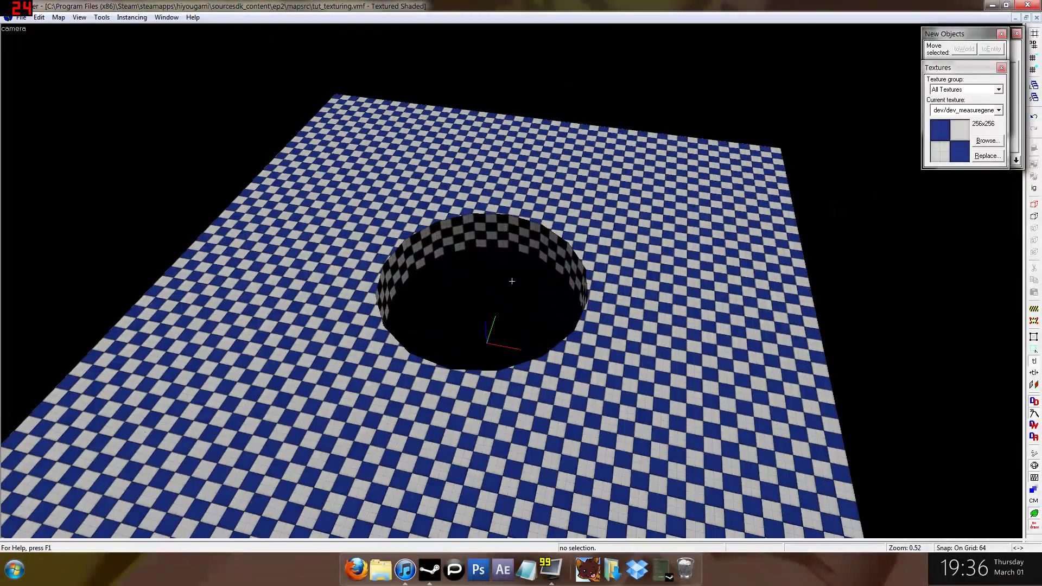
pyautogui.hotkey('shift', 'z')
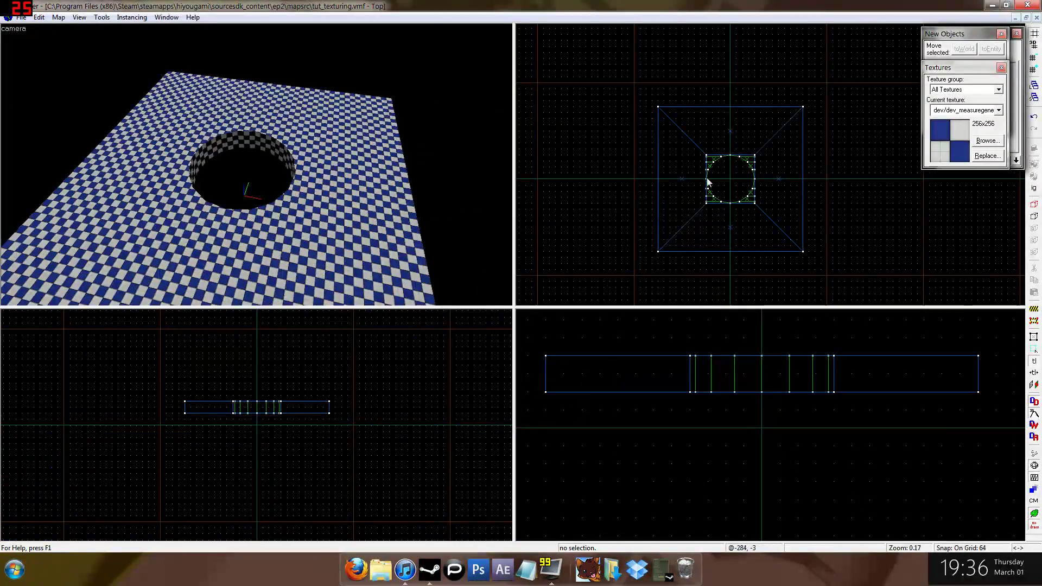
pyautogui.click(246, 210)
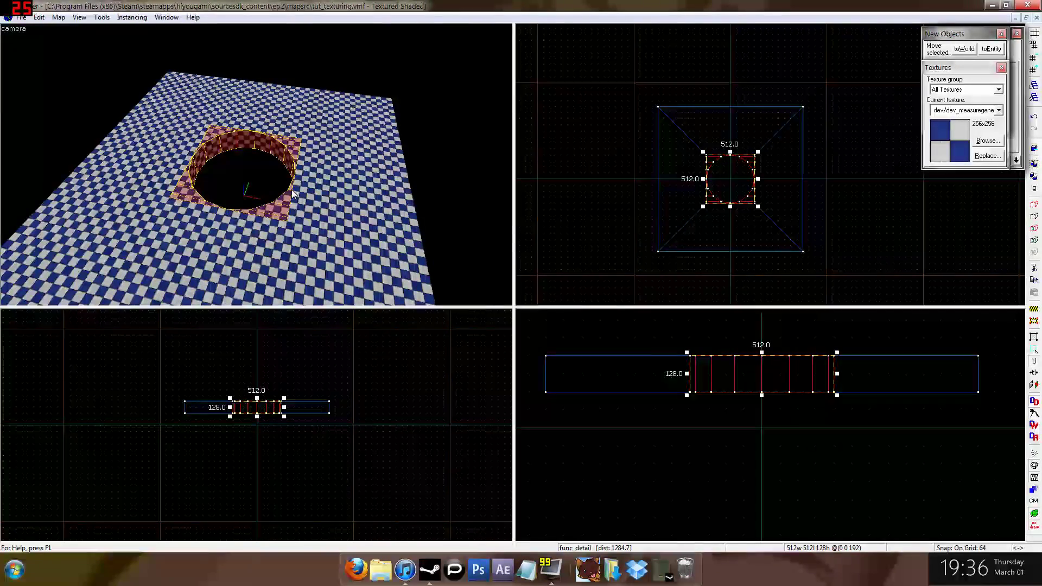
pyautogui.scroll(8, 280, 423)
pyautogui.moveTo(276, 388); pyautogui.dragTo(349, 394, button='middle')
pyautogui.scroll(-2, 281, 375)
pyautogui.moveTo(348, 392); pyautogui.dragTo(207, 411)
pyautogui.press('Return')
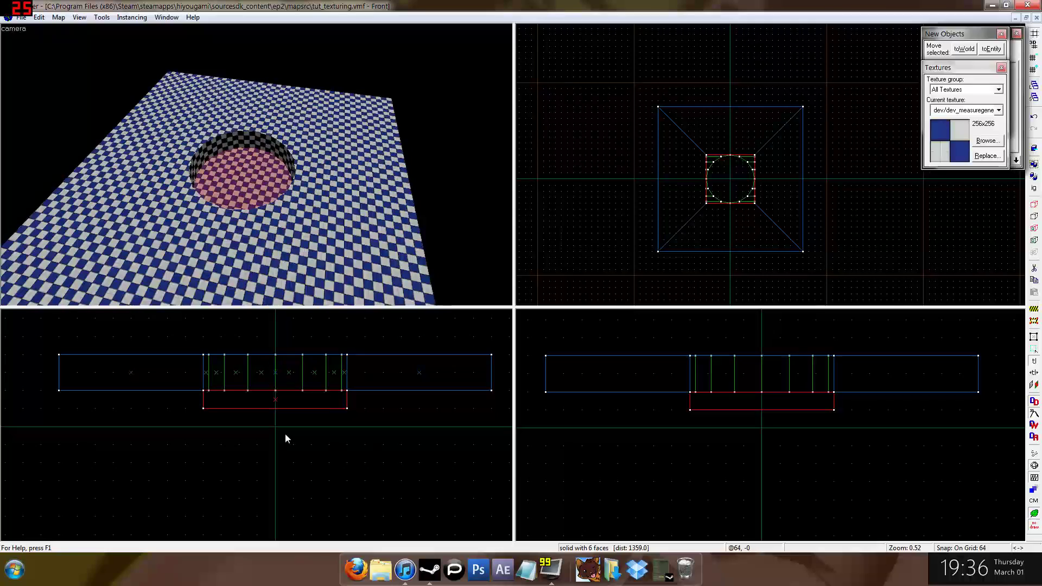
# Apply the inner wall's dev/dev_measuregeneric02b texture to the floor face in the opening and justify it left and top.
pyautogui.hotkey('shift', 'a')
pyautogui.click(251, 171)
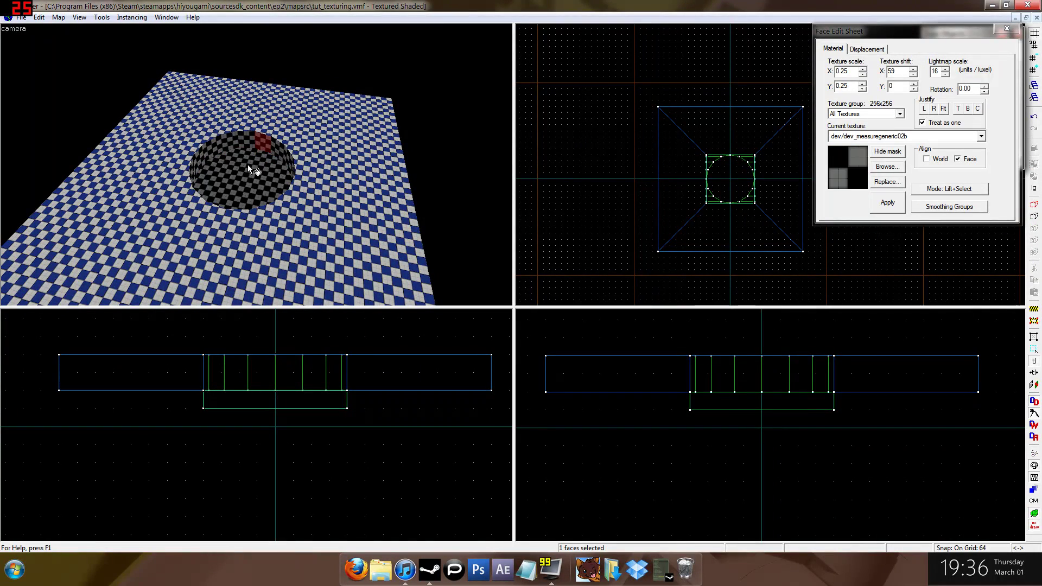
pyautogui.click(924, 109)
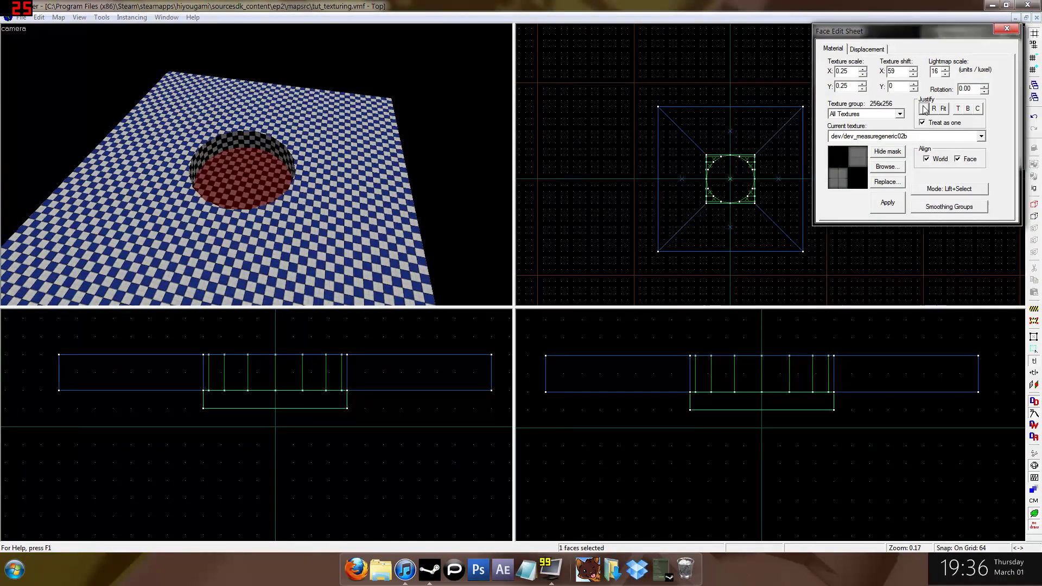
pyautogui.click(956, 108)
pyautogui.hotkey('shift', 's')
pyautogui.press('z')
pyautogui.press('w')
pyautogui.press('z')
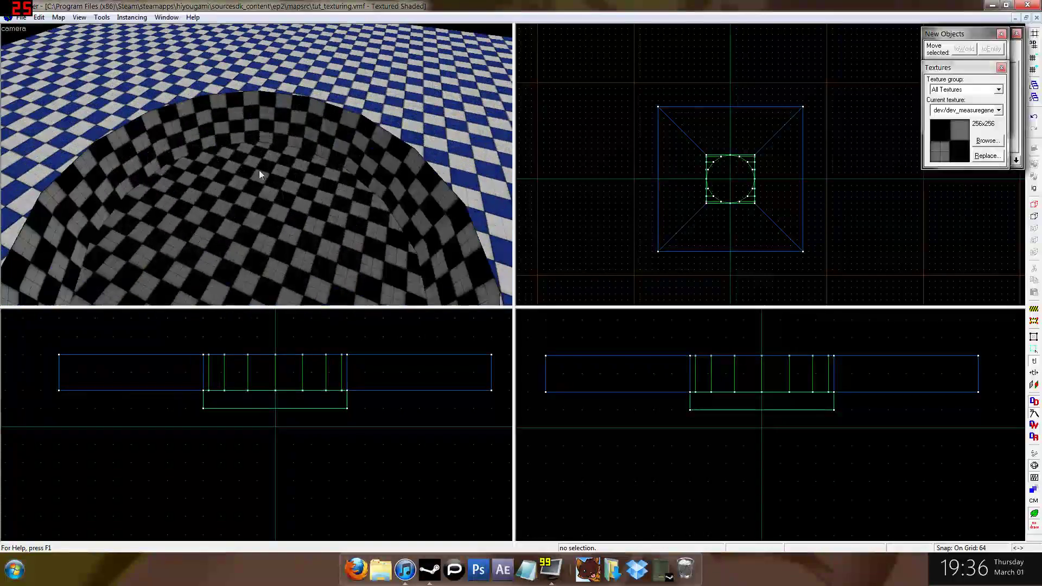
# Select the floor block and copy it upward into the round opening.
pyautogui.click(263, 185)
pyautogui.scroll(4, 256, 397)
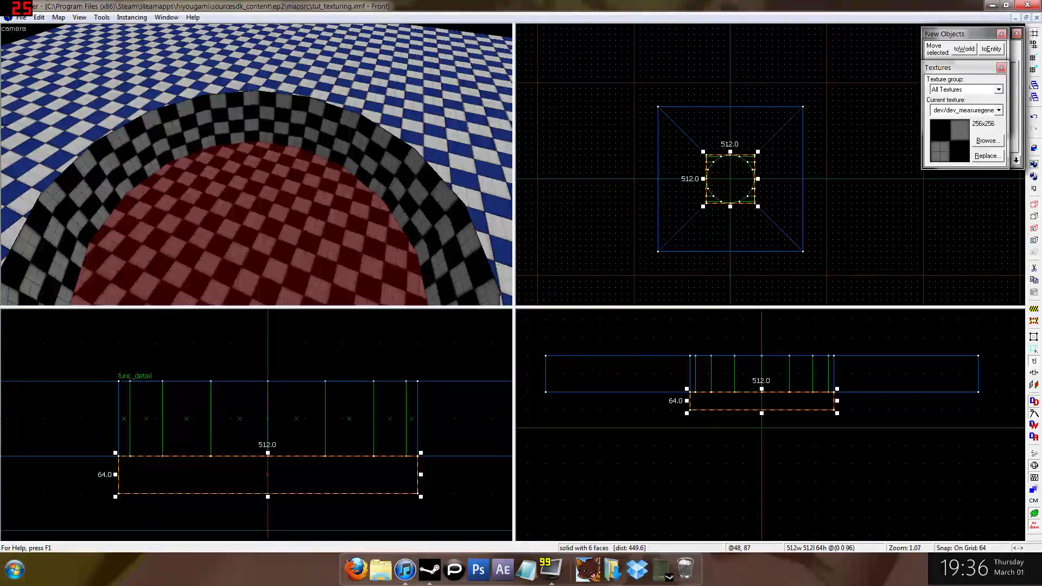
pyautogui.moveTo(305, 488); pyautogui.dragTo(305, 447)
pyautogui.moveTo(251, 425)
pyautogui.mouseDown()
pyautogui.moveTo(255, 392)
pyautogui.moveTo(242, 412)
pyautogui.mouseUp()
# Resize the copied block to 120 units high with a finer grid, ending just below the rim, and set the grid to 128.
pyautogui.scroll(7, 256, 391)
pyautogui.press('[')
pyautogui.press('[')
pyautogui.press('[')
pyautogui.scroll(2, 242, 391)
pyautogui.press(']')
pyautogui.press(']')
pyautogui.press(']')
pyautogui.scroll(-7, 252, 392)
pyautogui.scroll(-1, 259, 399)
pyautogui.press(']')
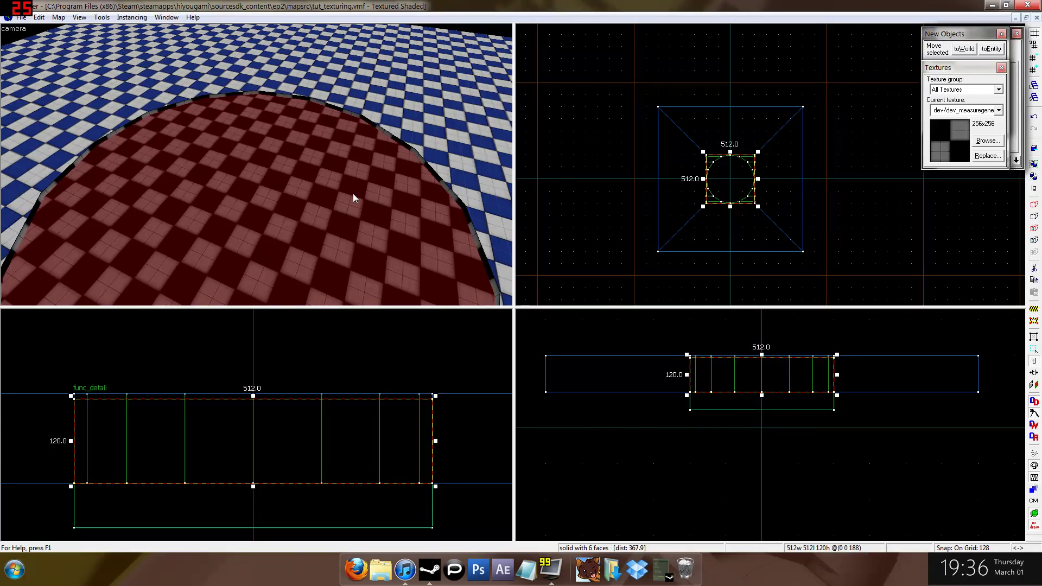
# Open the texture browser for the copied block's faces and filter the textures by "tools".
pyautogui.hotkey('shift', 'a')
pyautogui.click(894, 165)
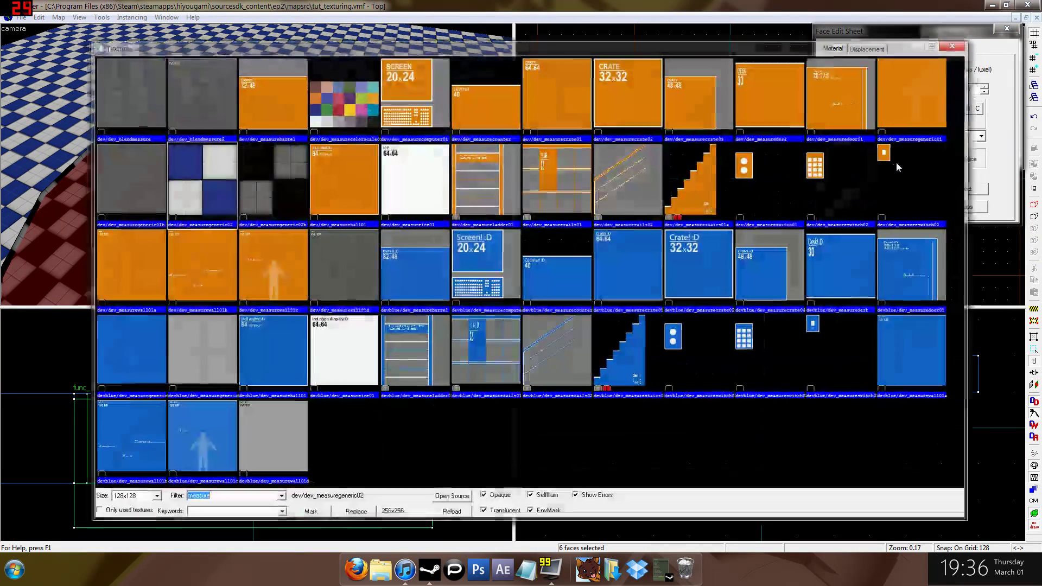
pyautogui.write('tools')
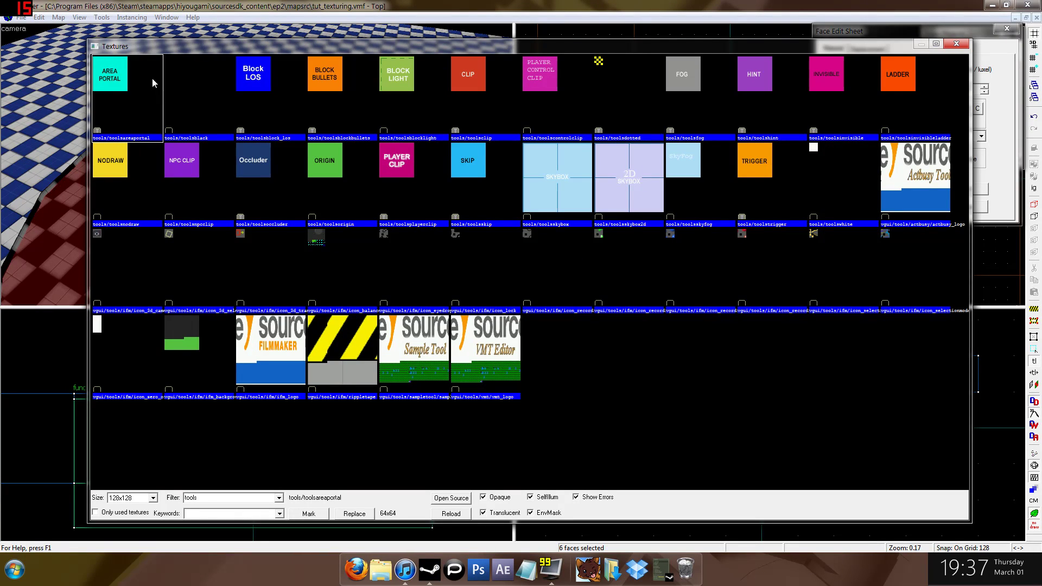
pyautogui.moveTo(168, 52); pyautogui.dragTo(160, 45)
# Examine the black, block bullets, block light, clip, hint, invisible, nodraw and invisible ladder tool textures in the texture browser.
pyautogui.click(198, 98)
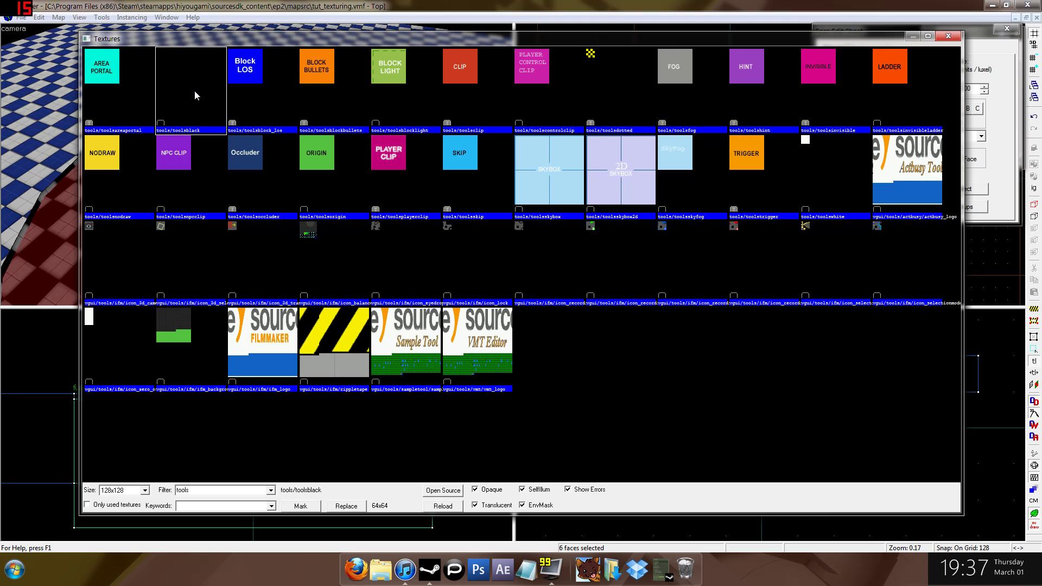
pyautogui.click(339, 89)
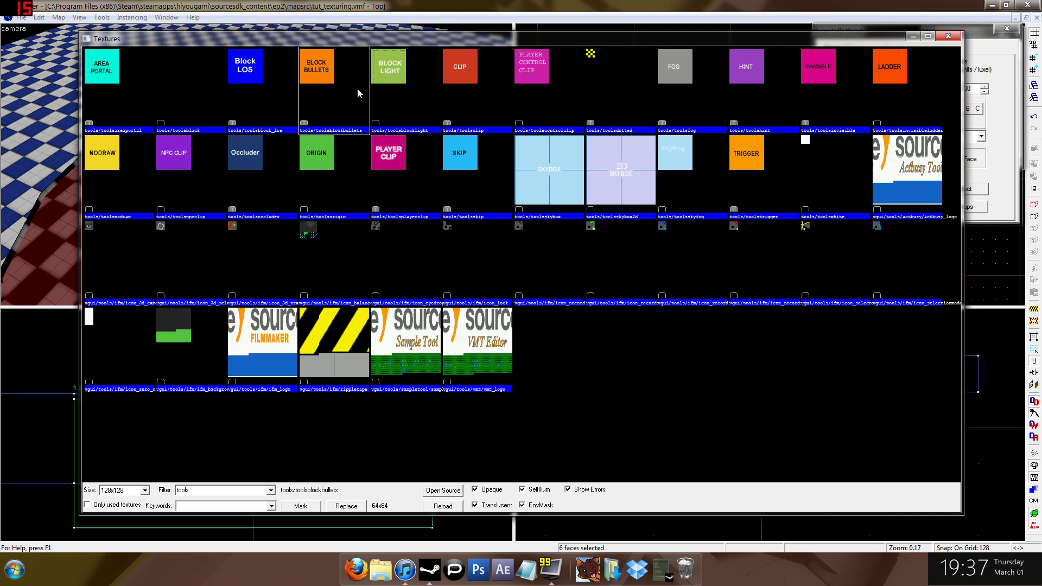
pyautogui.click(396, 87)
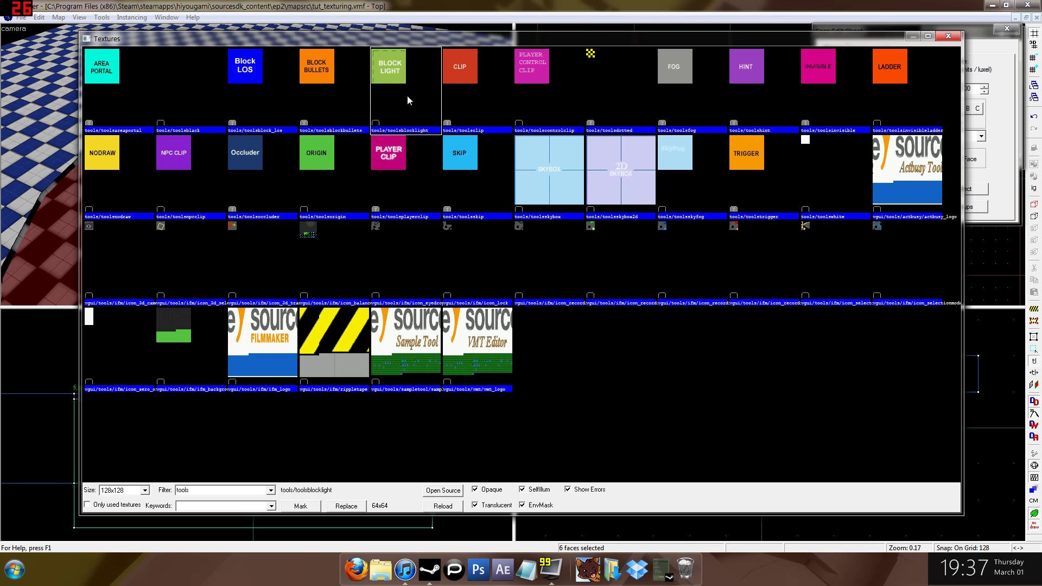
pyautogui.click(487, 73)
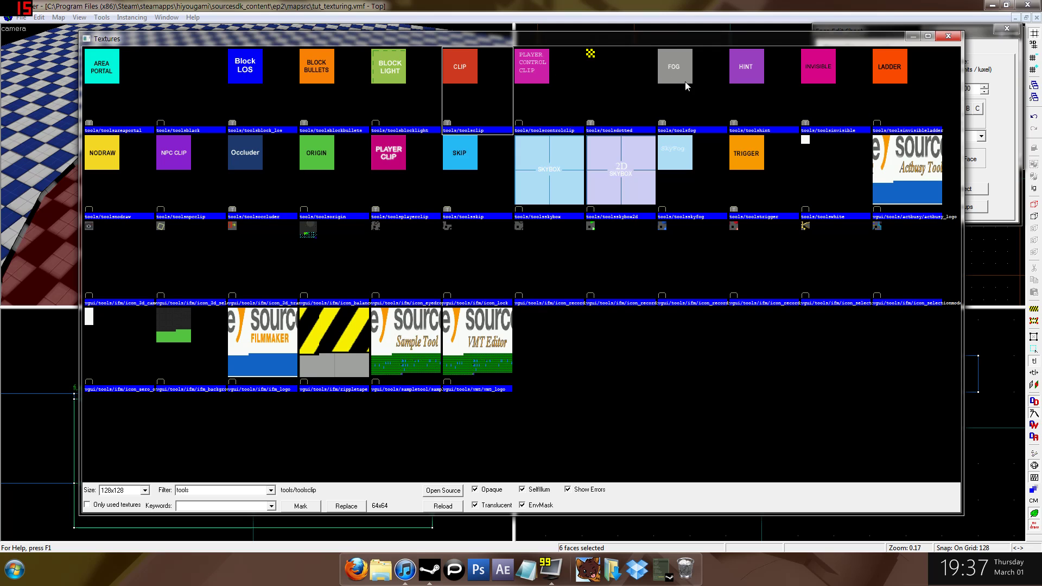
pyautogui.click(765, 81)
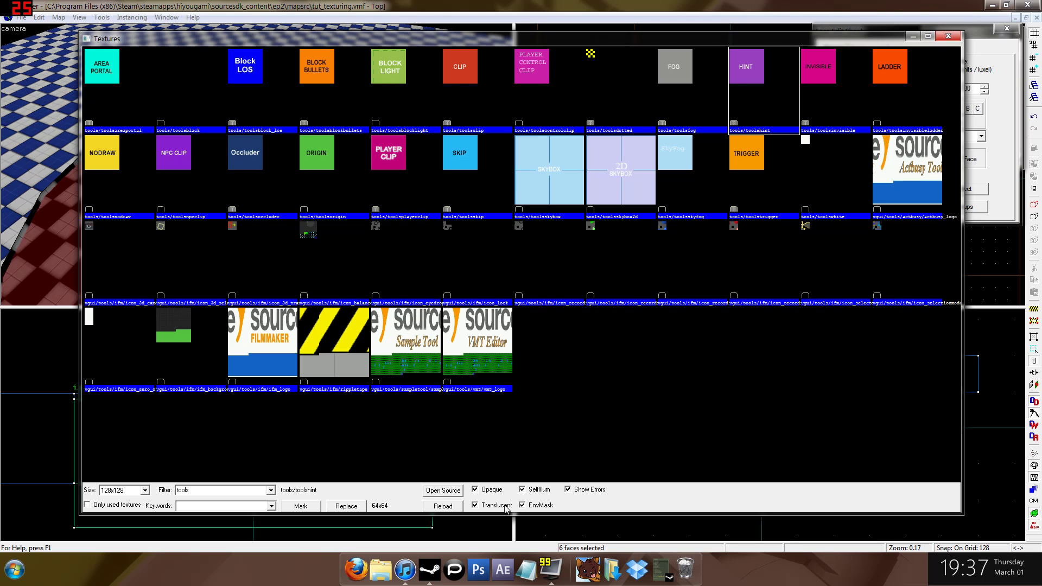
pyautogui.click(845, 88)
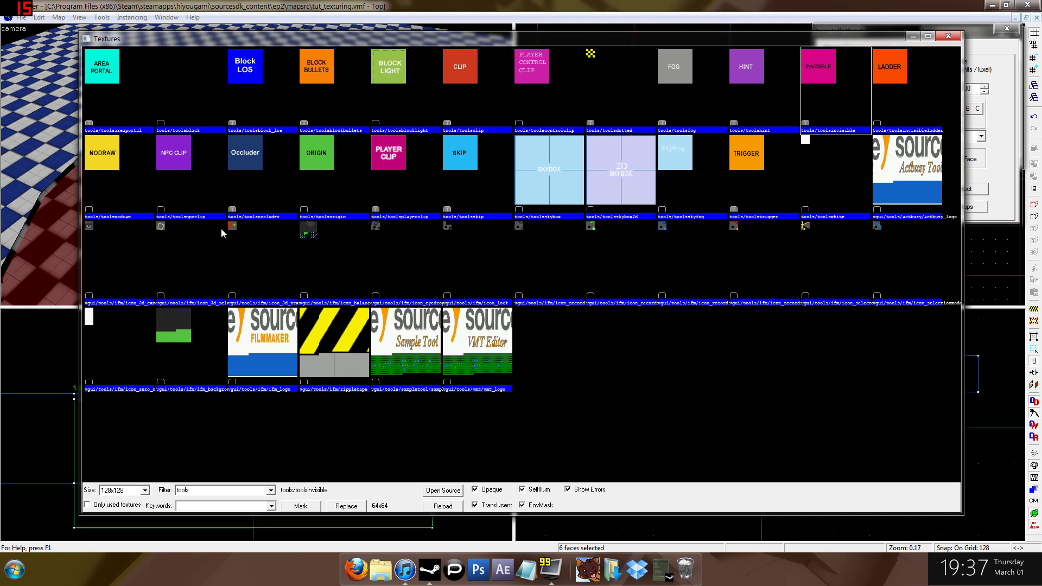
pyautogui.click(118, 164)
pyautogui.click(842, 75)
pyautogui.click(895, 78)
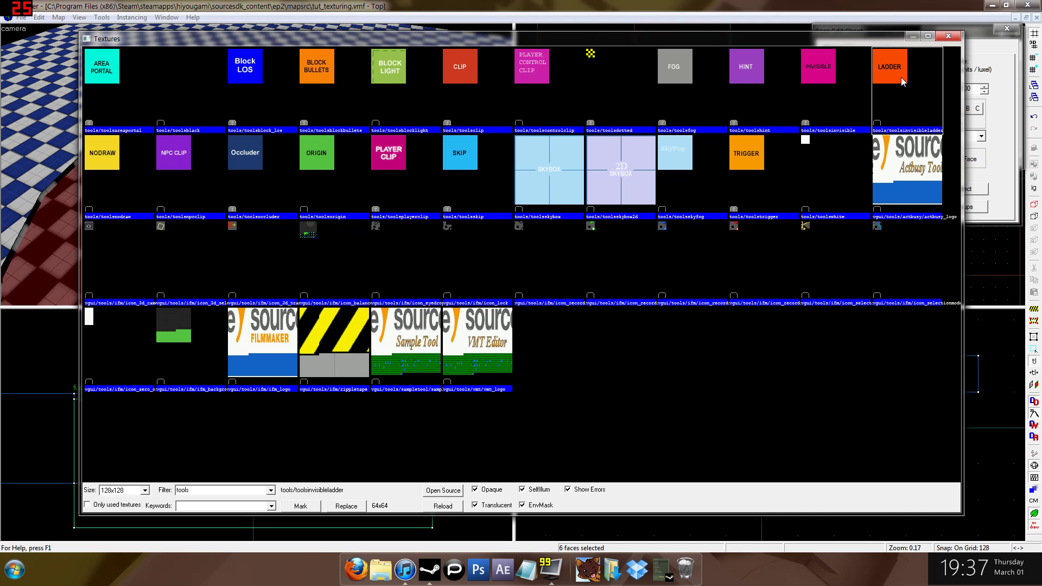
# Examine the nodraw, NPC clip, occluder, origin, player clip, skip and skybox tool textures.
pyautogui.click(100, 190)
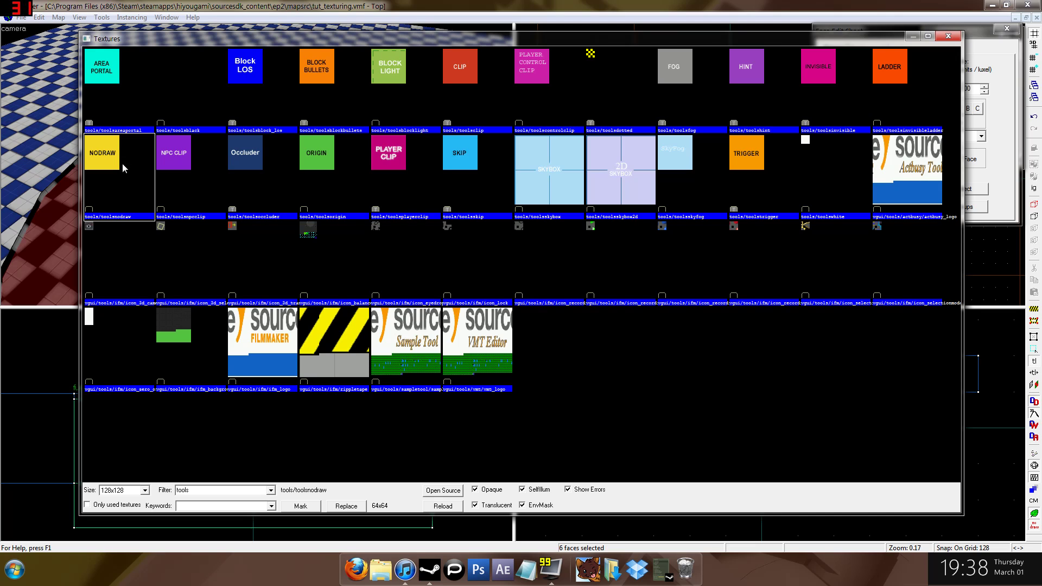
pyautogui.click(184, 171)
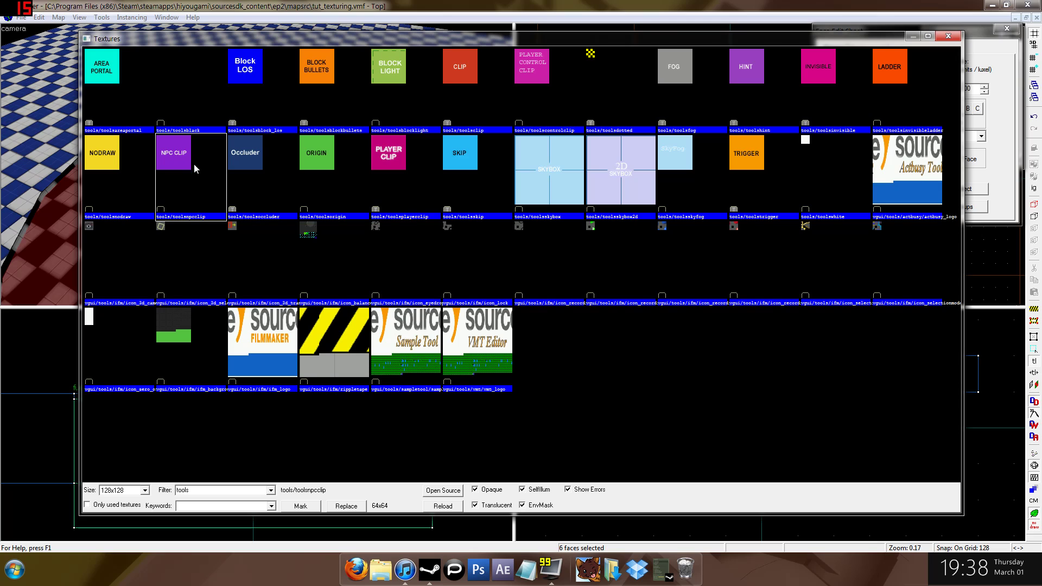
pyautogui.click(271, 164)
pyautogui.click(333, 169)
pyautogui.click(382, 162)
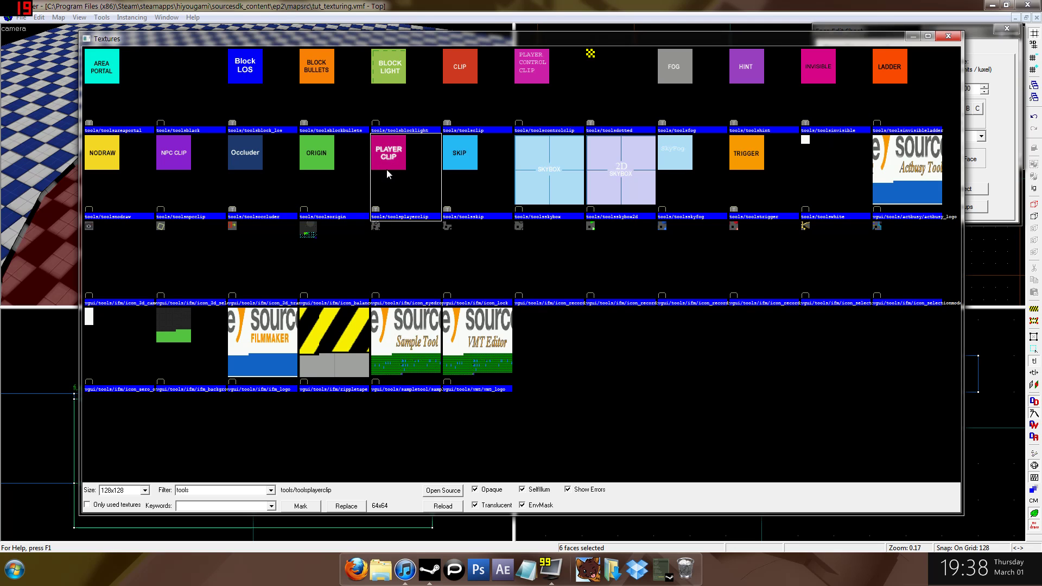
pyautogui.click(481, 168)
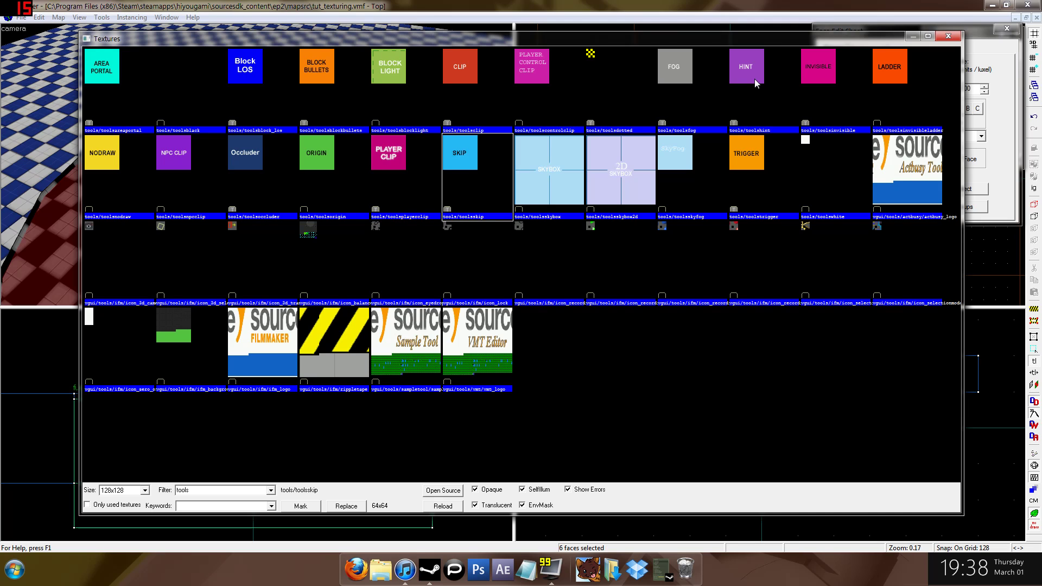
pyautogui.click(569, 169)
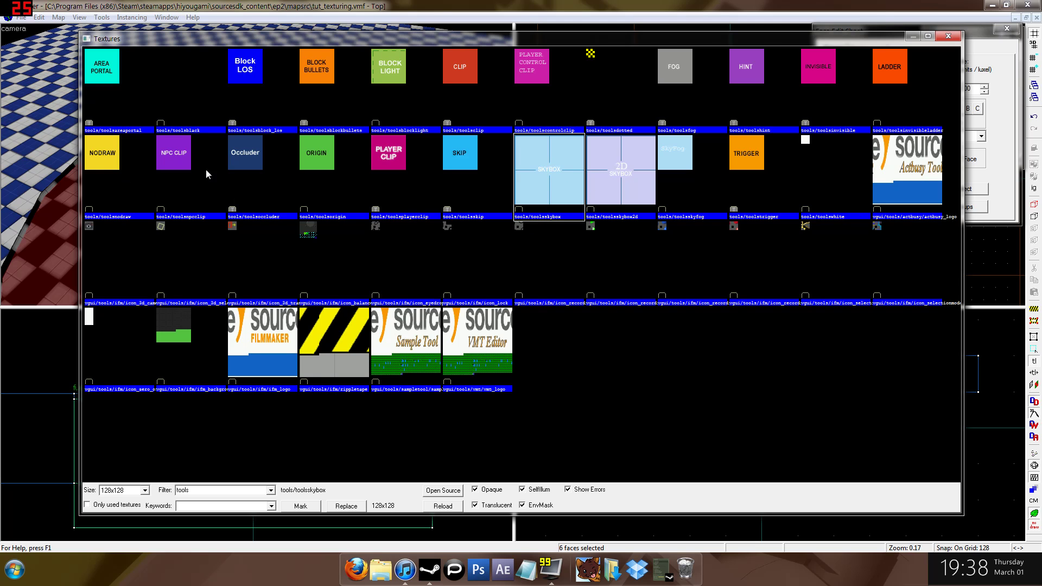
# Choose the tools/toolsnodraw texture and apply it to all six selected faces of the copied block.
pyautogui.doubleClick(112, 163)
pyautogui.click(885, 207)
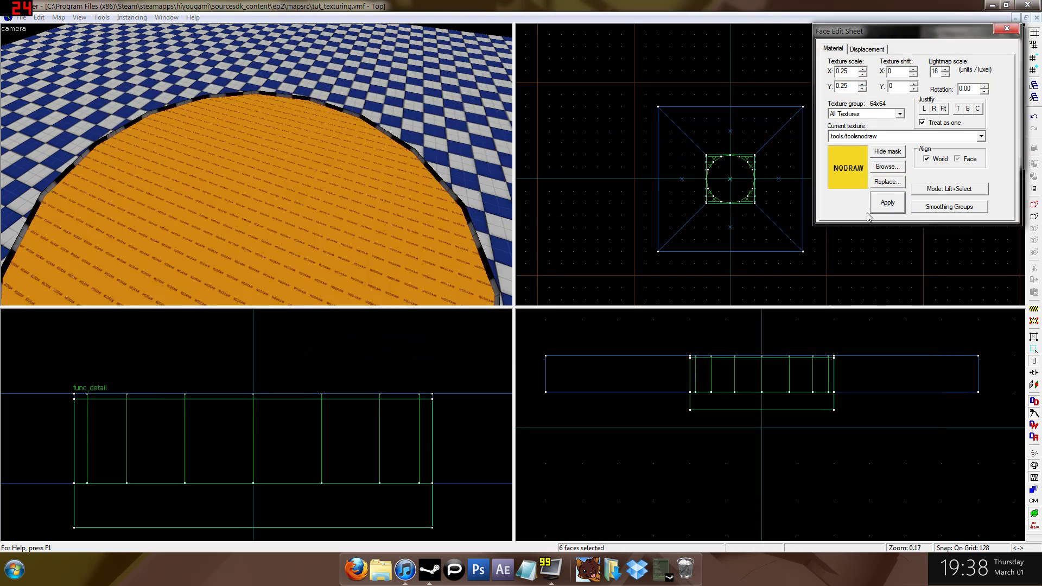
# Select only the copied block's top face and apply nature/water_wasteland002c from the "water" textures, then leave face editing.
pyautogui.press('z')
pyautogui.press('w')
pyautogui.press('w')
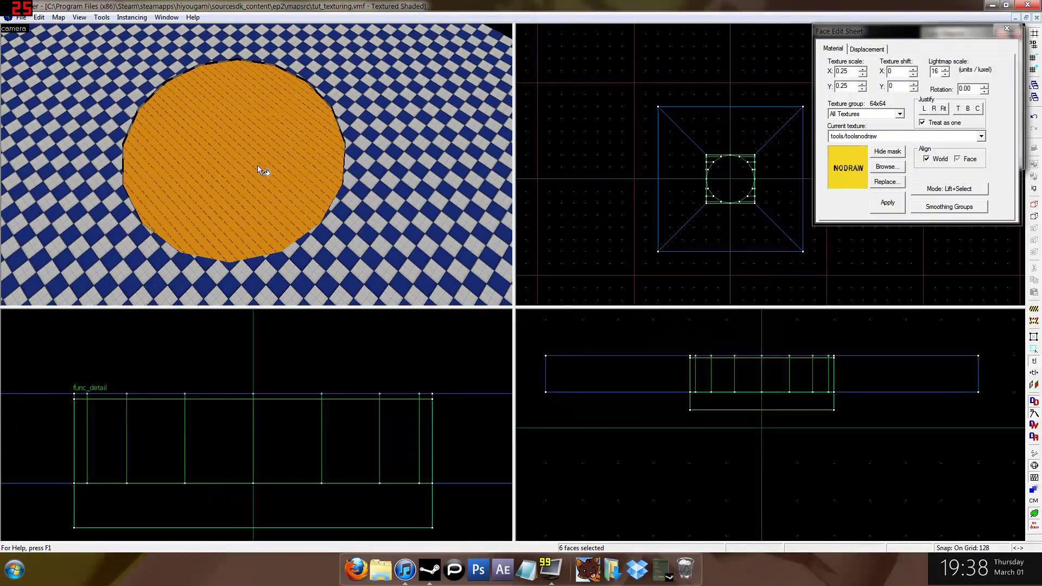
pyautogui.press('a')
pyautogui.press('w')
pyautogui.click(903, 169)
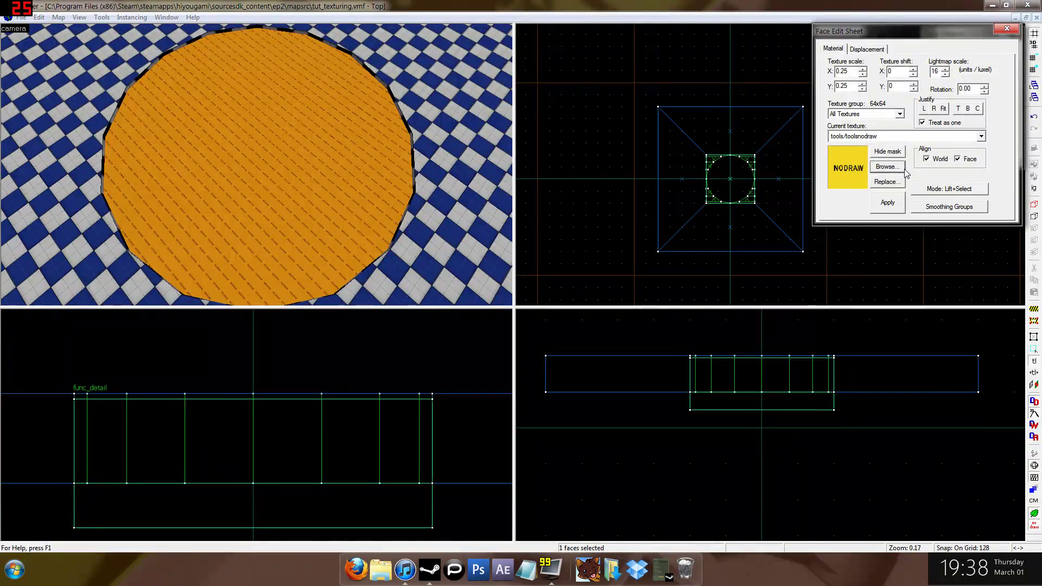
pyautogui.click(887, 167)
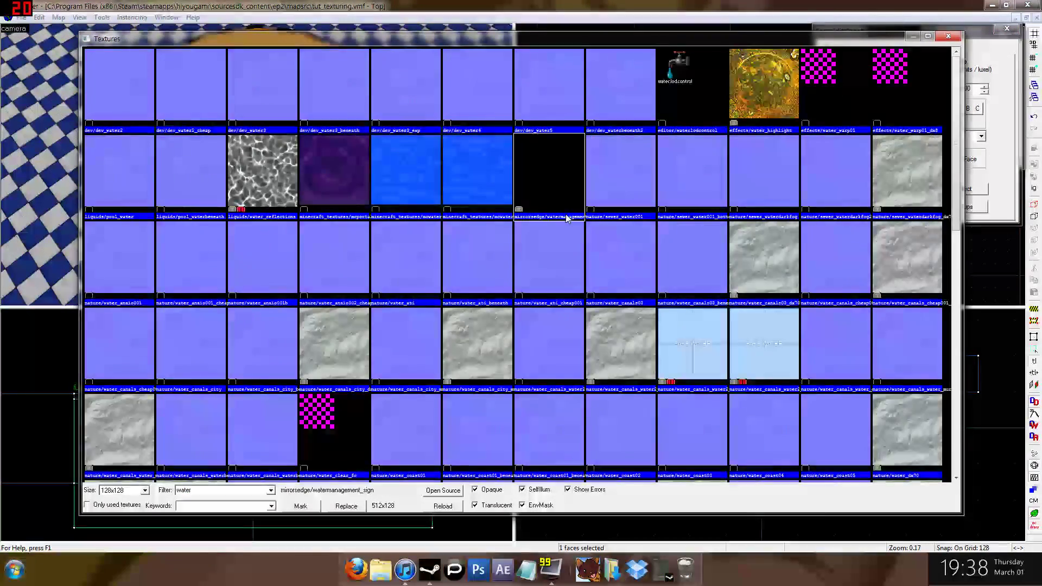
pyautogui.scroll(-10, 566, 218)
pyautogui.click(488, 191)
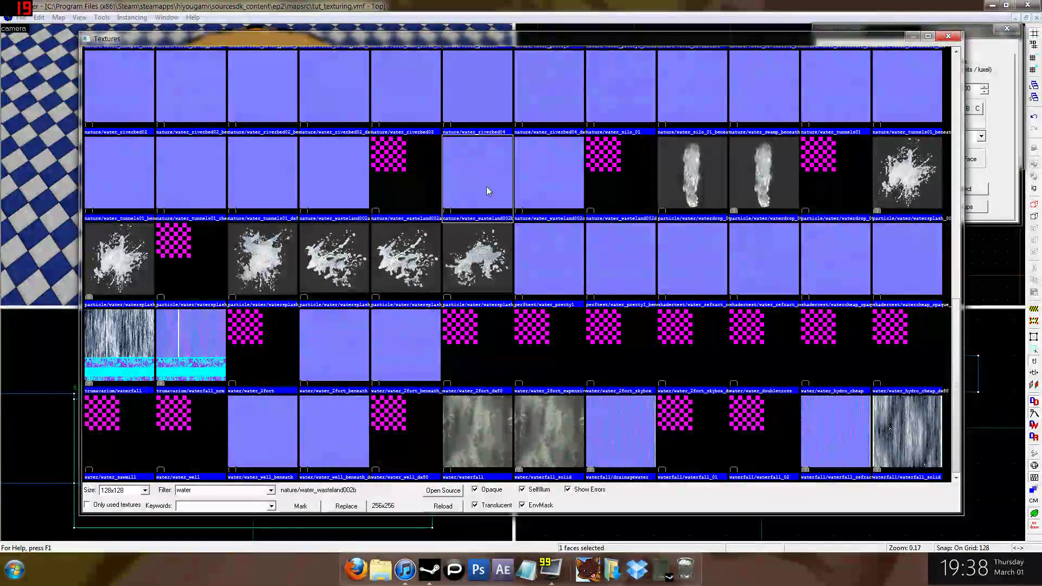
pyautogui.doubleClick(537, 190)
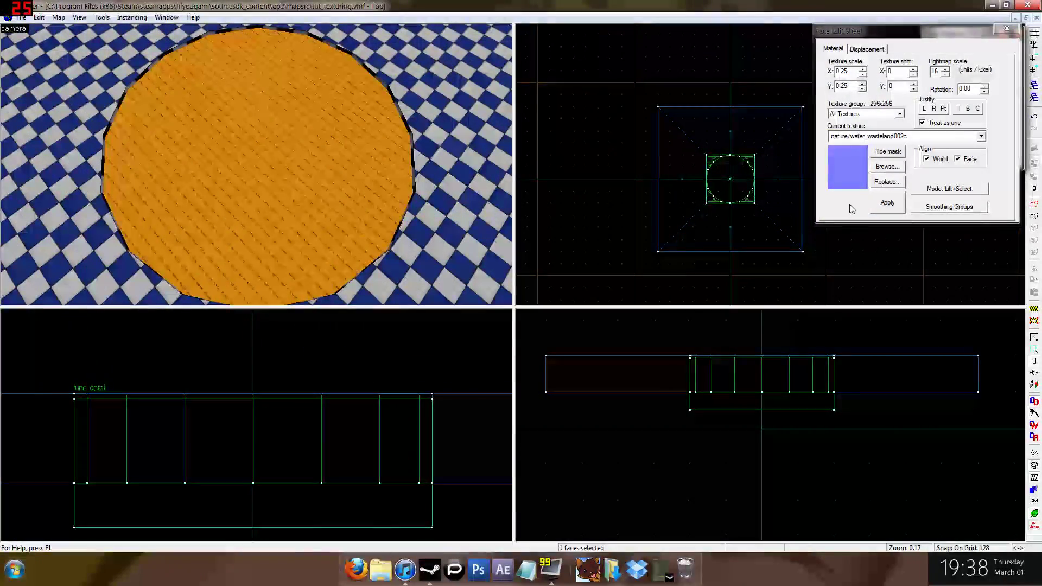
pyautogui.click(885, 204)
pyautogui.hotkey('shift', 's')
# Examine the water surface in the opening from close above and from below, including the surrounding walls.
pyautogui.press('z')
pyautogui.press('w')
pyautogui.press('w')
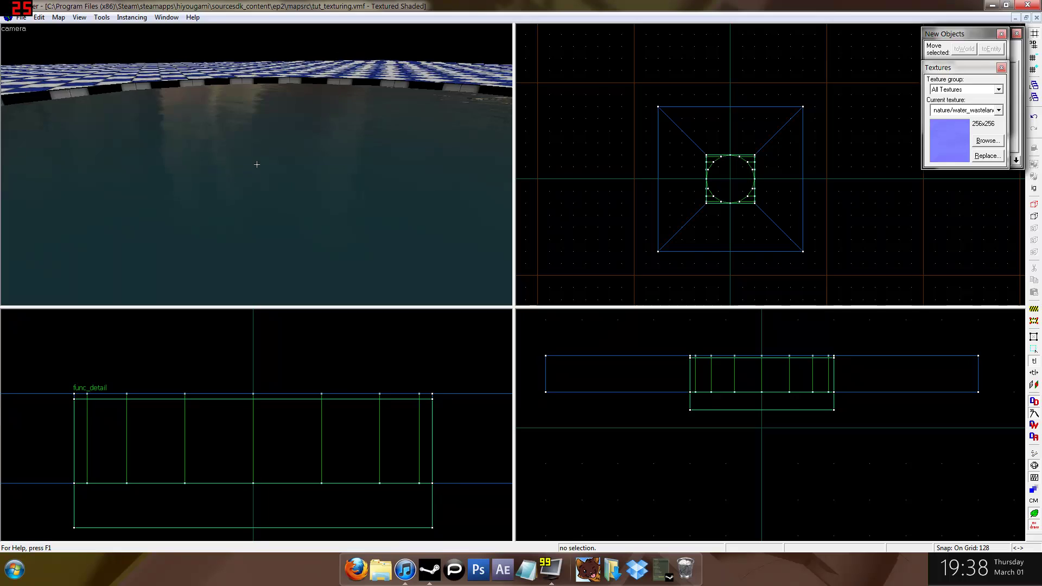
pyautogui.press('w')
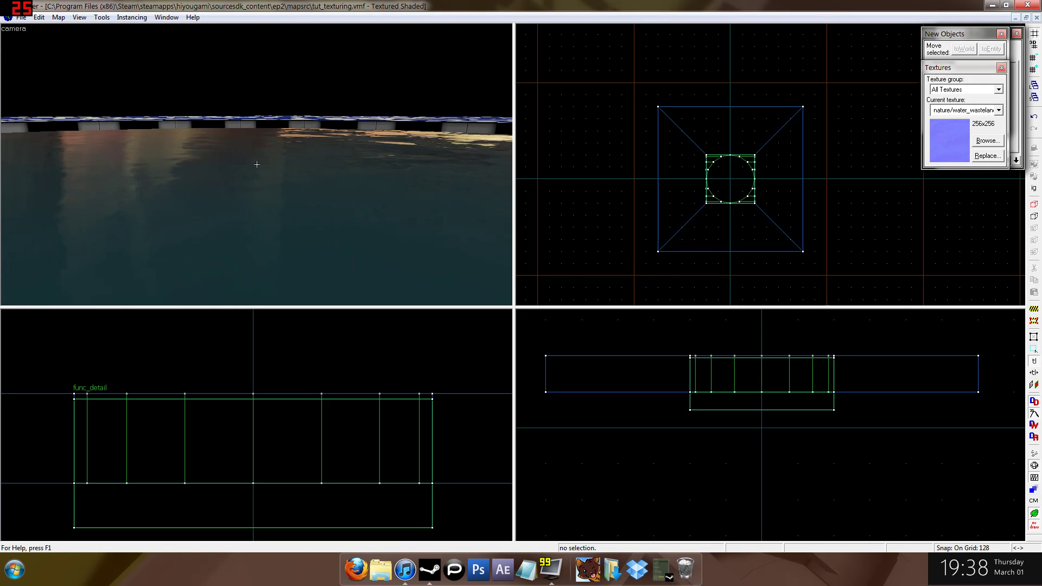
pyautogui.press('s')
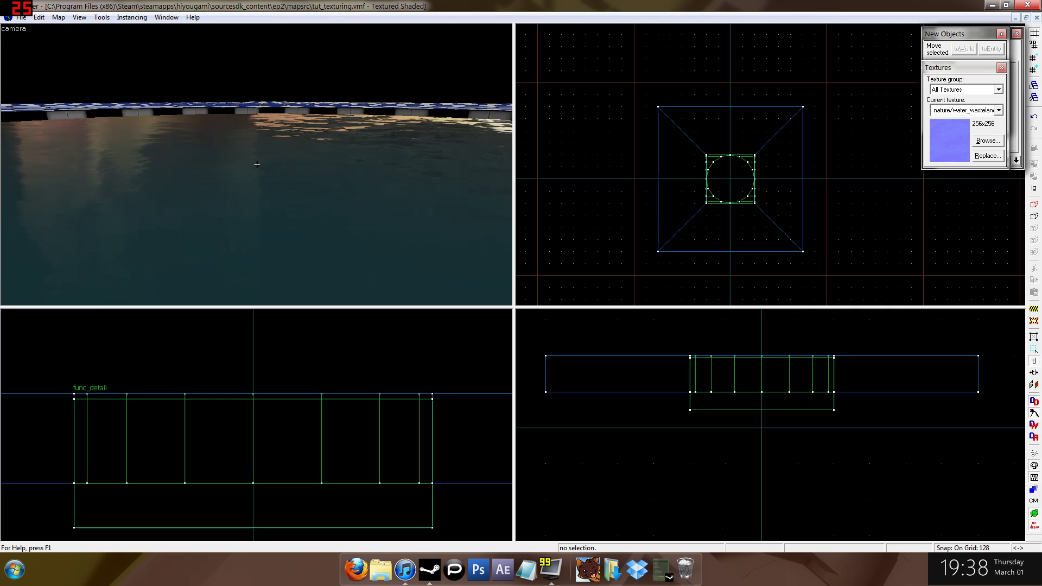
pyautogui.press('w')
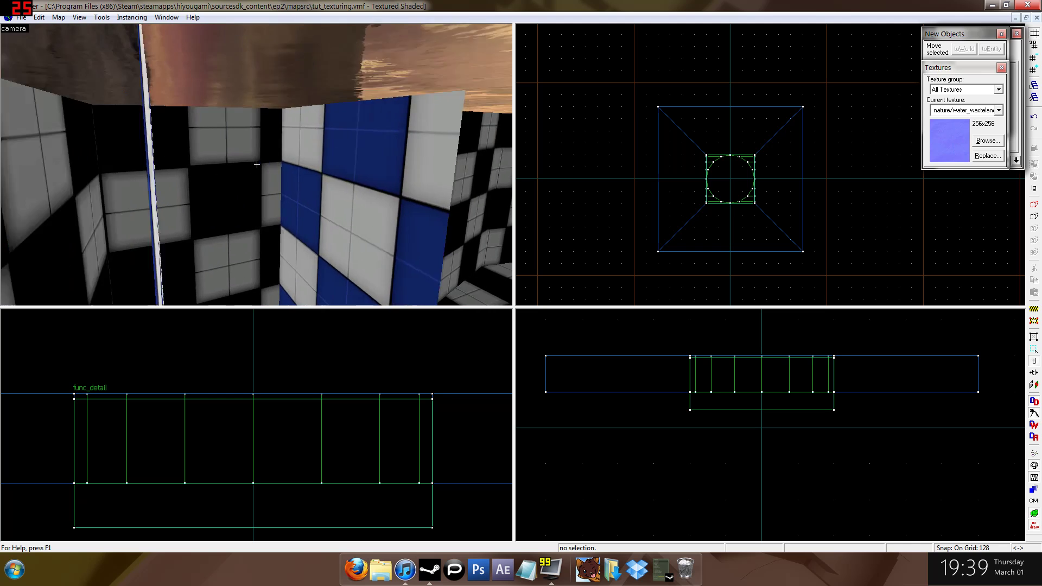
pyautogui.press('w')
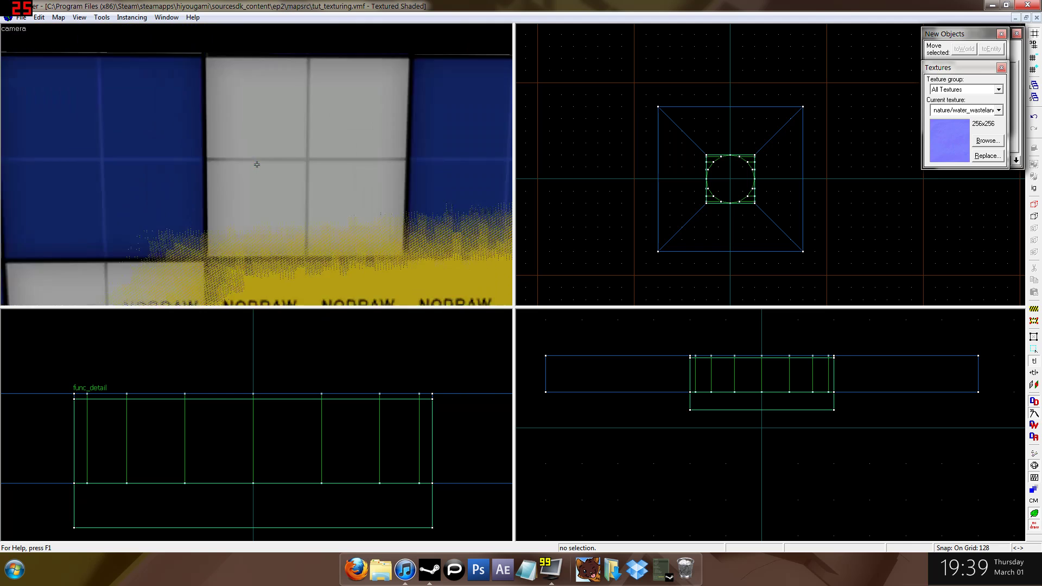
pyautogui.press('w')
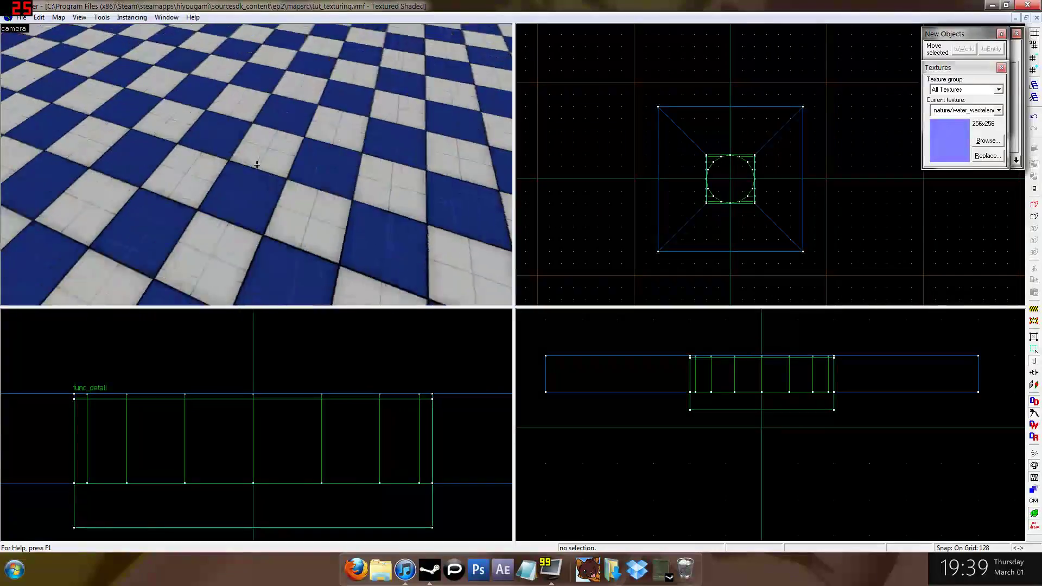
pyautogui.press('z')
# Select one of the floor blocks surrounding the opening and examine its top and outer side faces.
pyautogui.click(351, 142)
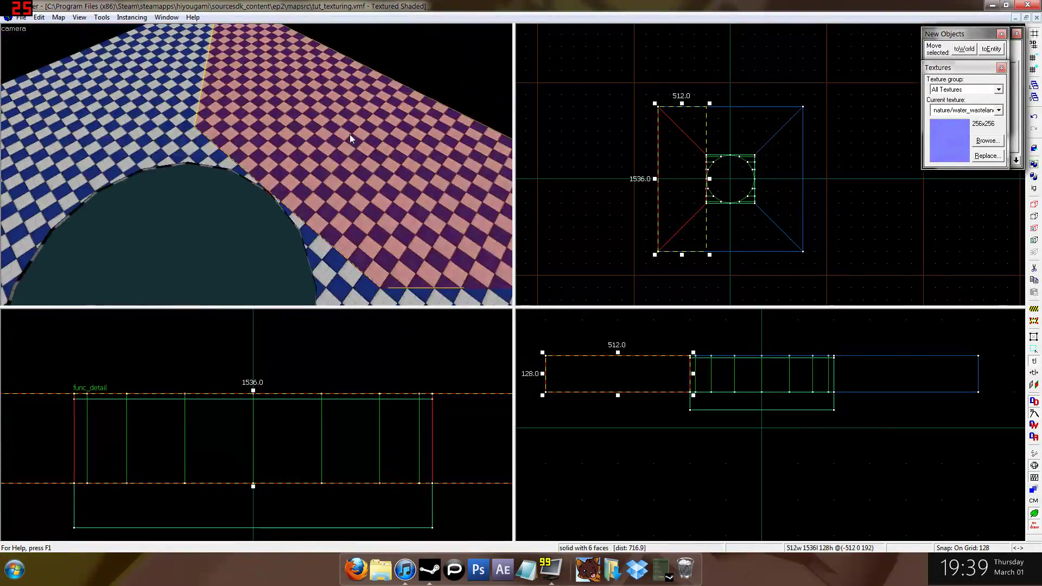
pyautogui.press('z')
pyautogui.press('w')
pyautogui.press('z')
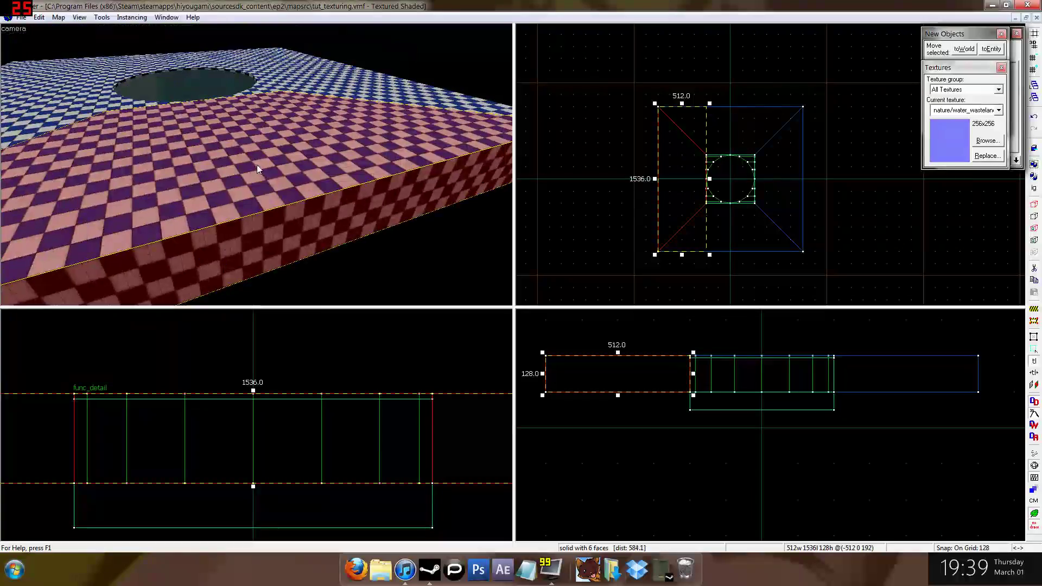
pyautogui.press('z')
pyautogui.press('d')
pyautogui.press('a')
pyautogui.press('s')
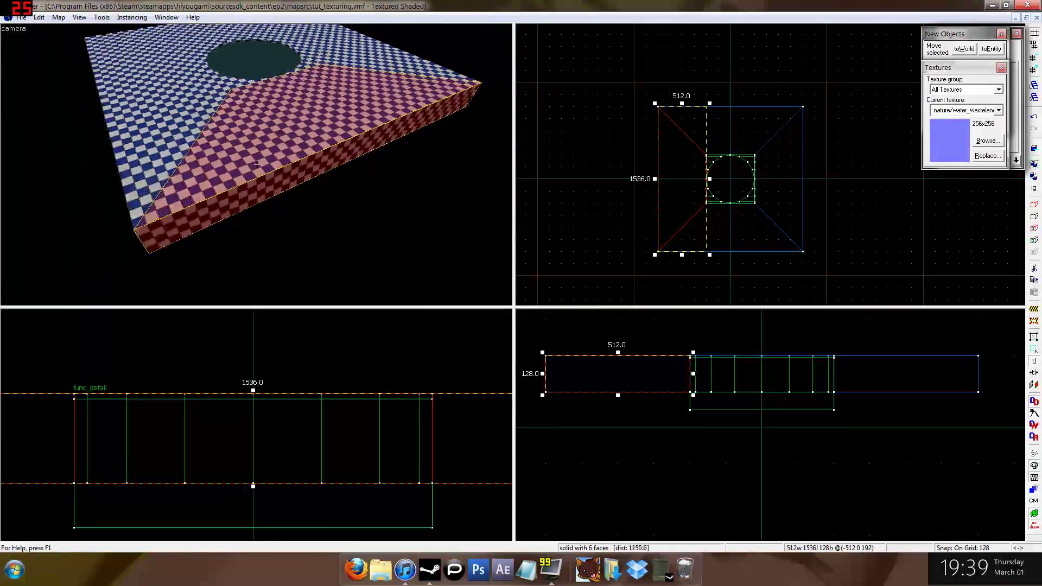
pyautogui.press('a')
pyautogui.press('w')
pyautogui.press('z')
pyautogui.press('z')
pyautogui.press('w')
pyautogui.press('s')
pyautogui.press('w')
pyautogui.press('z')
# Select the water block in the round opening and examine it from inside, below and above.
pyautogui.click(265, 168)
pyautogui.press('z')
pyautogui.press('w')
pyautogui.press('w')
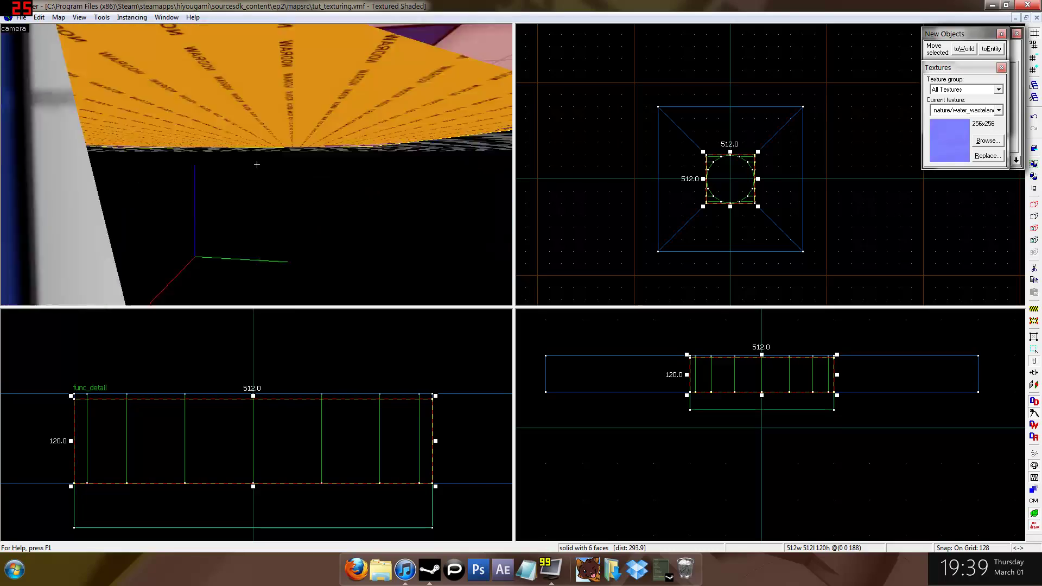
pyautogui.press('s')
pyautogui.press('z')
pyautogui.press('z')
pyautogui.press('w')
pyautogui.press('s')
pyautogui.press('z')
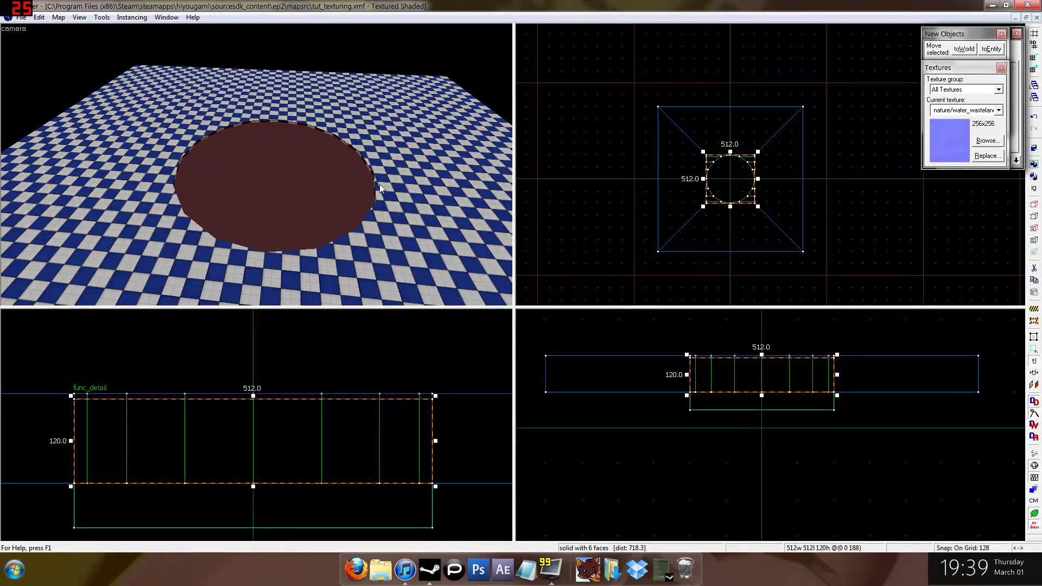
# Copy the water block outside the floor in the top view, and copy that duplicate once more farther up.
pyautogui.moveTo(730, 192); pyautogui.dragTo(747, 172, button='middle')
pyautogui.keyDown('shift'); pyautogui.moveTo(745, 166); pyautogui.dragTo(613, 159); pyautogui.keyUp('shift')
pyautogui.keyDown('shift'); pyautogui.moveTo(616, 156); pyautogui.dragTo(616, 60); pyautogui.keyUp('shift')
pyautogui.press('z')
pyautogui.press('s')
pyautogui.press('z')
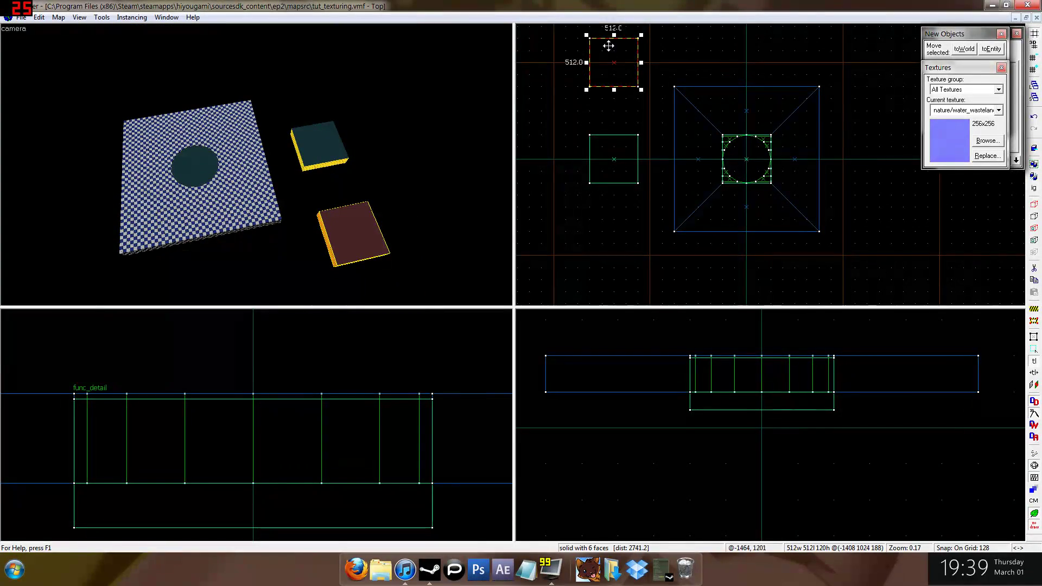
# Delete both copies of the water block outside the floor.
pyautogui.moveTo(610, 79); pyautogui.dragTo(696, 162, button='middle')
pyautogui.hotkey('ctrl', 'e')
pyautogui.keyDown('ctrl'); pyautogui.scroll(-10, 269, 410); pyautogui.keyUp('ctrl')
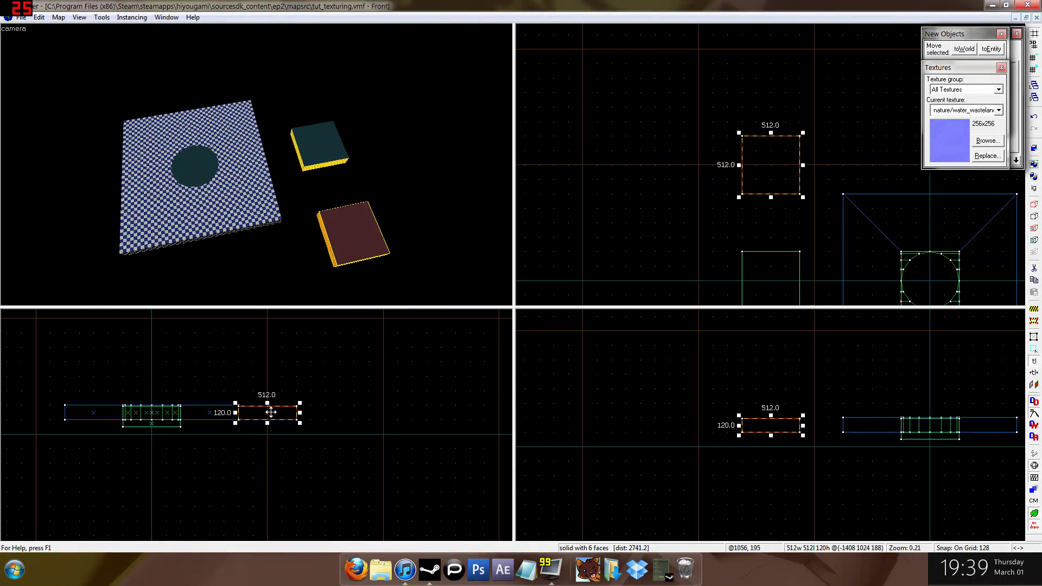
pyautogui.moveTo(271, 412)
pyautogui.mouseDown()
pyautogui.moveTo(271, 385)
pyautogui.moveTo(266, 469)
pyautogui.mouseUp()
pyautogui.press('Delete')
pyautogui.click(322, 152)
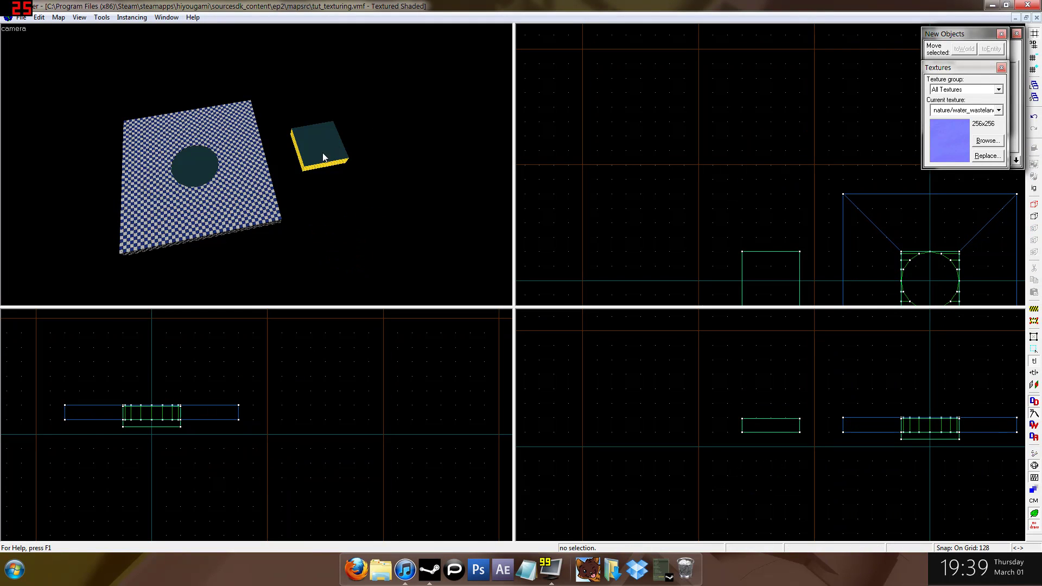
pyautogui.press('Delete')
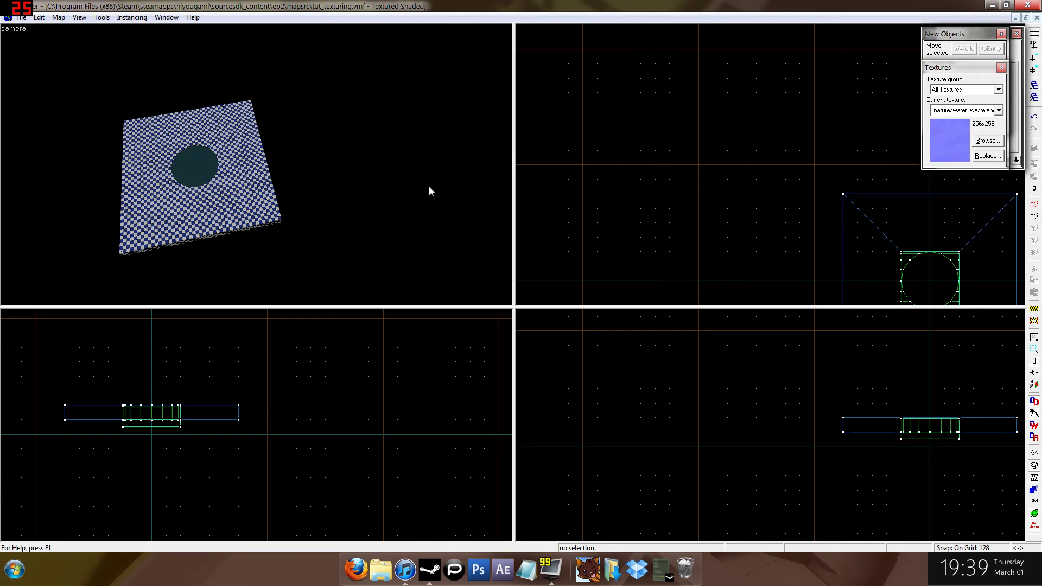
# Look closely at the water surface and the pool's rim in the camera view.
pyautogui.press('z')
pyautogui.press('w')
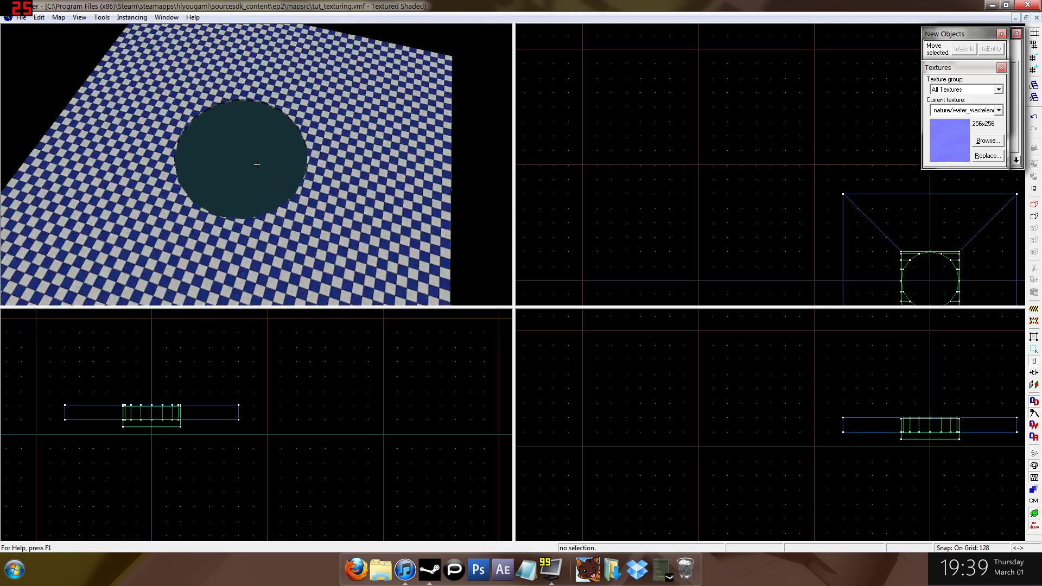
pyautogui.press('w')
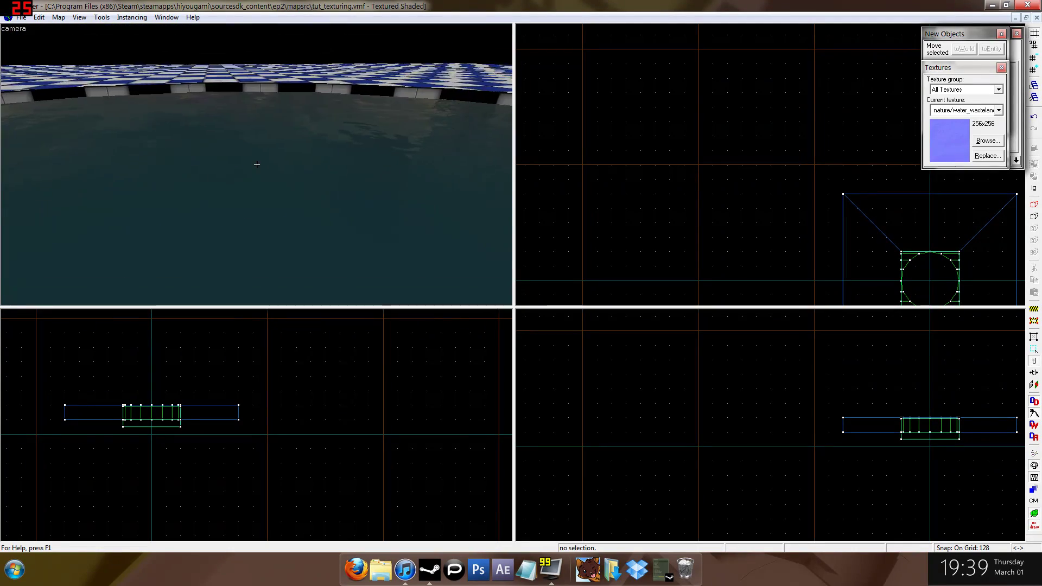
# Create a block 512 wide, 128 long and 640 high standing on the floor beside the round pool.
pyautogui.press('s')
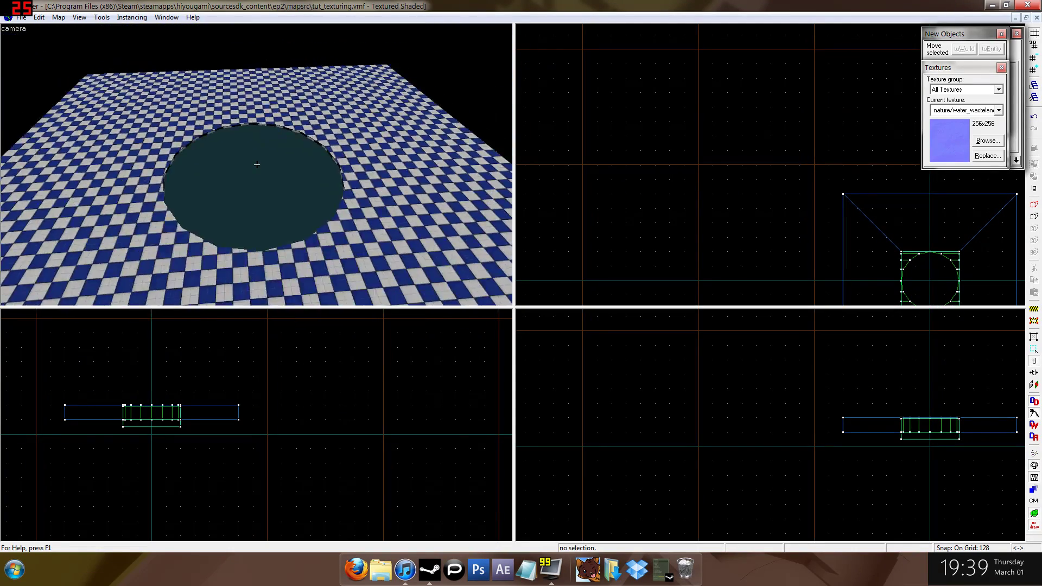
pyautogui.press('z')
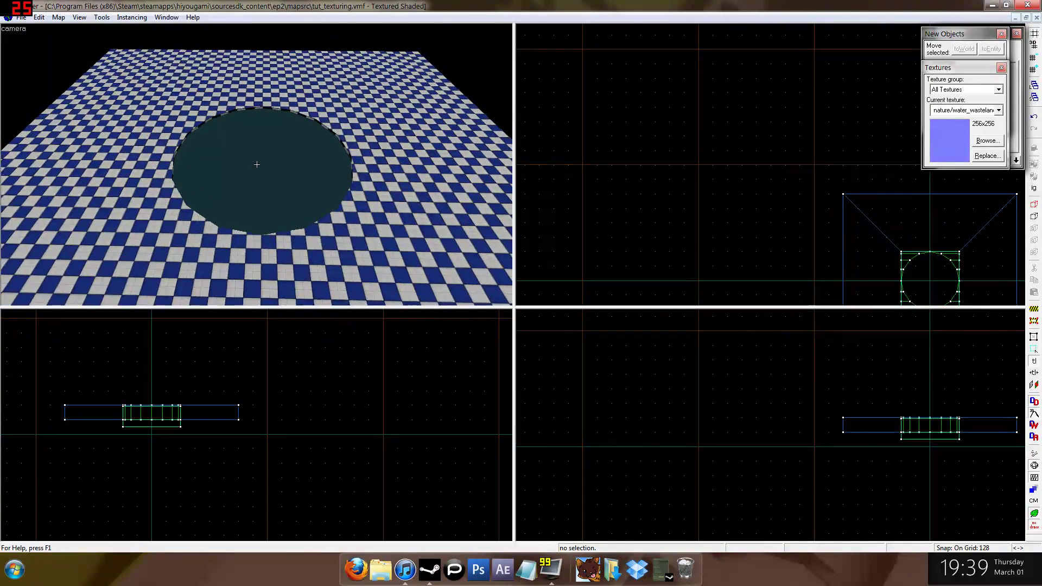
pyautogui.press('z')
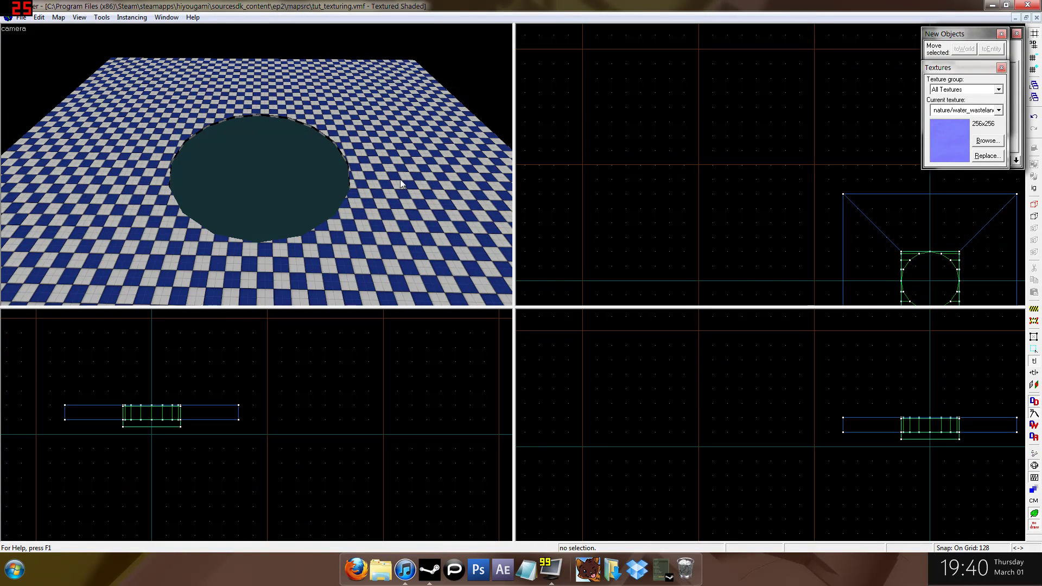
pyautogui.click(394, 152)
pyautogui.moveTo(195, 332); pyautogui.dragTo(188, 409)
pyautogui.press('Return')
pyautogui.hotkey('shift', 's')
pyautogui.press('z')
pyautogui.scroll(-4, 262, 139)
# Apply the dev/dev_measuregeneric02 texture to all faces of the new tall block.
pyautogui.hotkey('shift', 'a')
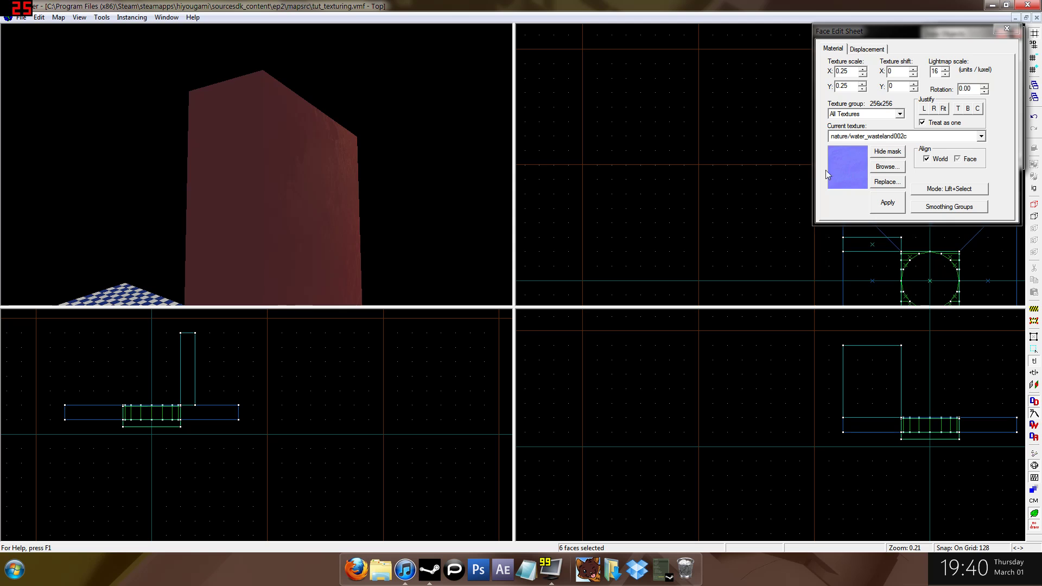
pyautogui.click(905, 137)
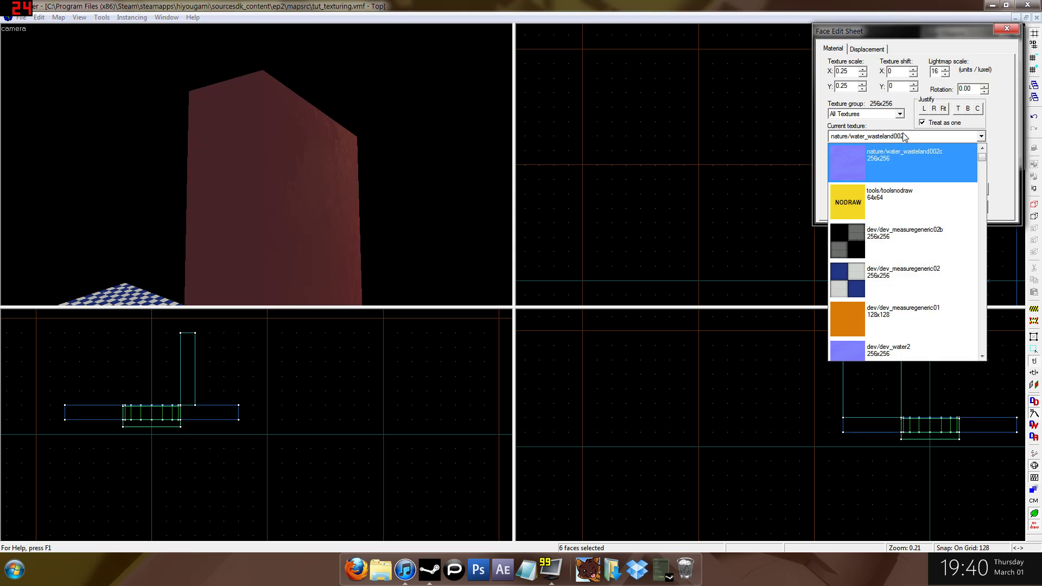
pyautogui.click(894, 277)
pyautogui.click(892, 208)
# Extend the tall block in the top view until it is 640 units long.
pyautogui.hotkey('shift', 's')
pyautogui.press('z')
pyautogui.press('w')
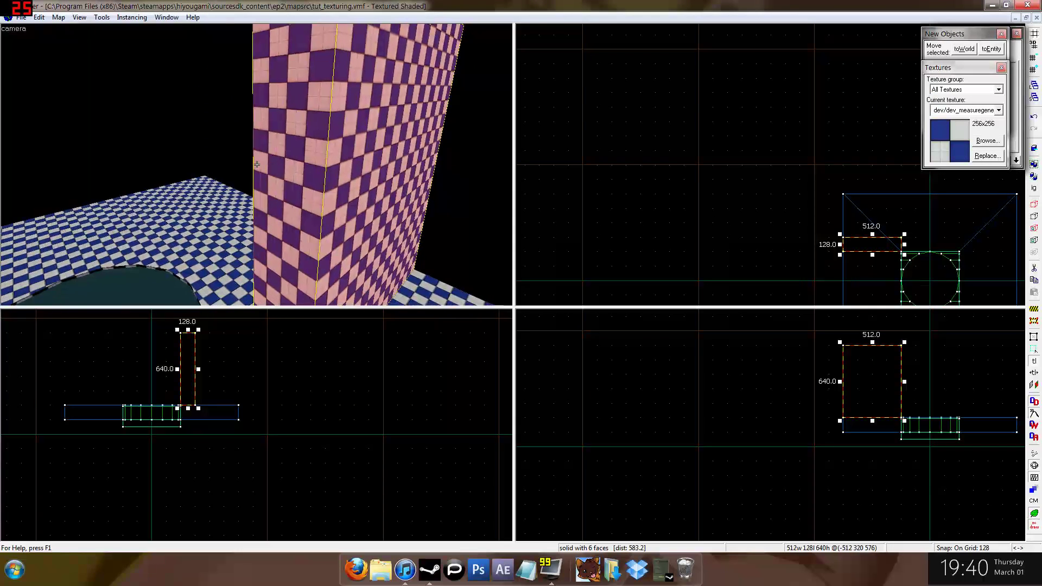
pyautogui.press('z')
pyautogui.hotkey('ctrl', 'e')
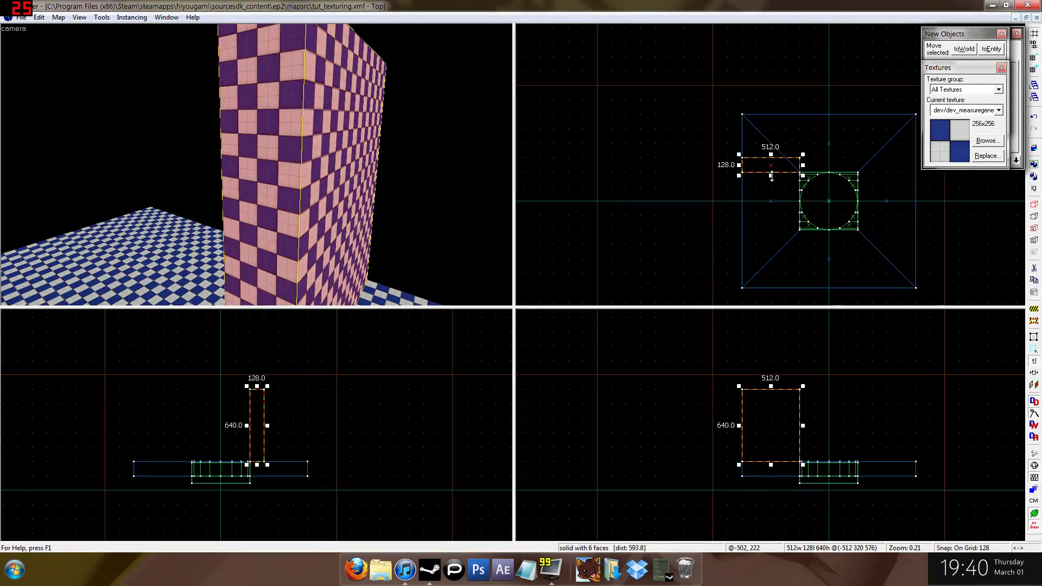
pyautogui.moveTo(772, 176); pyautogui.dragTo(771, 230)
# Reduce the grid to 32 units and round off one corner of the tall block in the top view with three clips.
pyautogui.scroll(7, 754, 195)
pyautogui.scroll(-4, 744, 125)
pyautogui.hotkey('shift', 'x')
pyautogui.scroll(4, 740, 105)
pyautogui.press('[')
pyautogui.press('[')
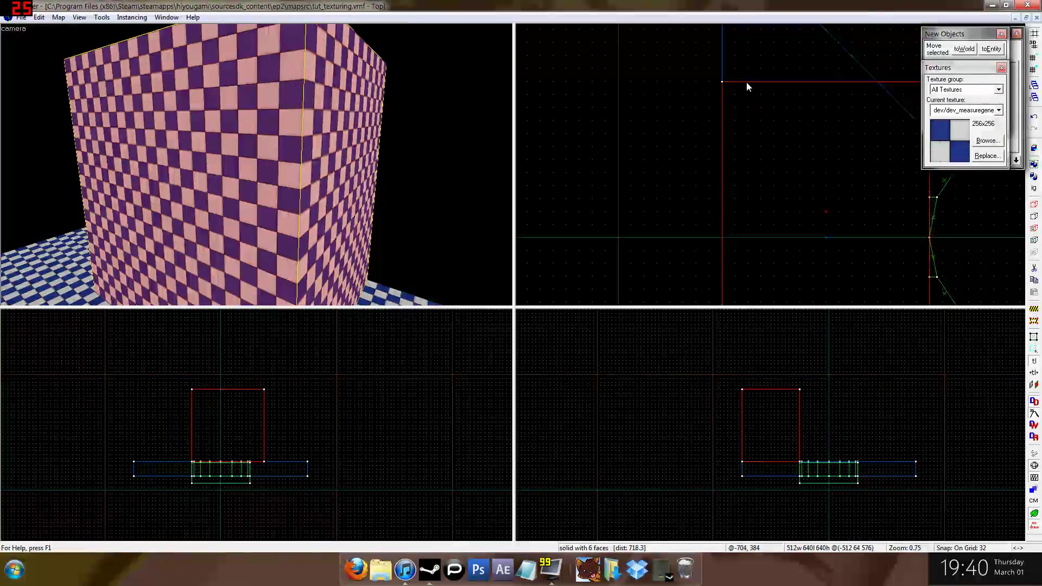
pyautogui.scroll(5, 747, 84)
pyautogui.hotkey('shift', 'x')
pyautogui.moveTo(780, 84); pyautogui.dragTo(681, 116)
pyautogui.press('Return')
pyautogui.moveTo(752, 83)
pyautogui.mouseDown()
pyautogui.moveTo(654, 146)
pyautogui.moveTo(686, 147)
pyautogui.mouseUp()
pyautogui.press('Return')
pyautogui.moveTo(717, 82); pyautogui.dragTo(699, 176)
pyautogui.press('Return')
pyautogui.hotkey('shift', 's')
pyautogui.hotkey('shift', 'x')
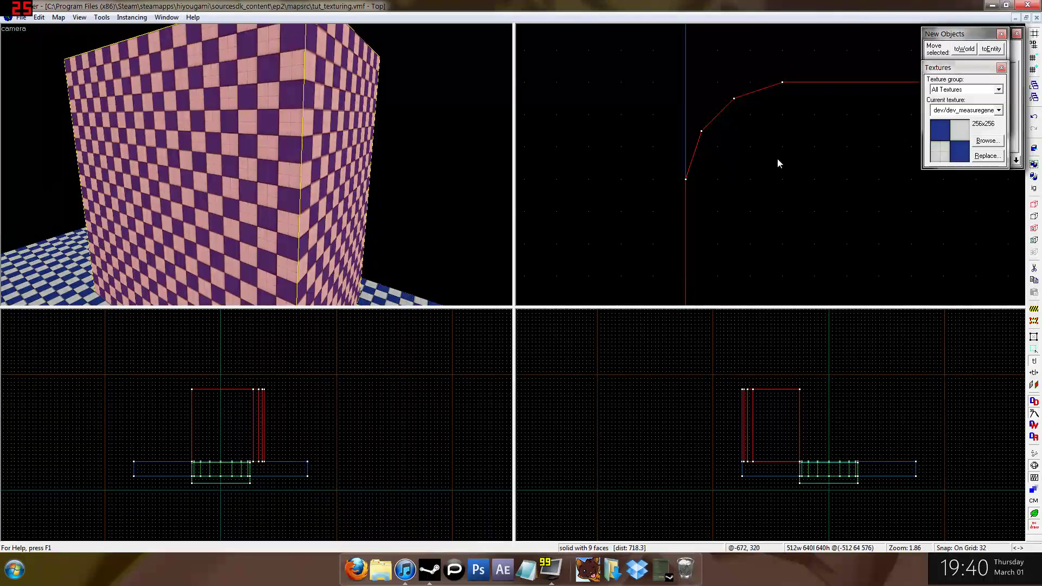
pyautogui.scroll(-3, 777, 158)
pyautogui.moveTo(779, 155); pyautogui.dragTo(780, 120)
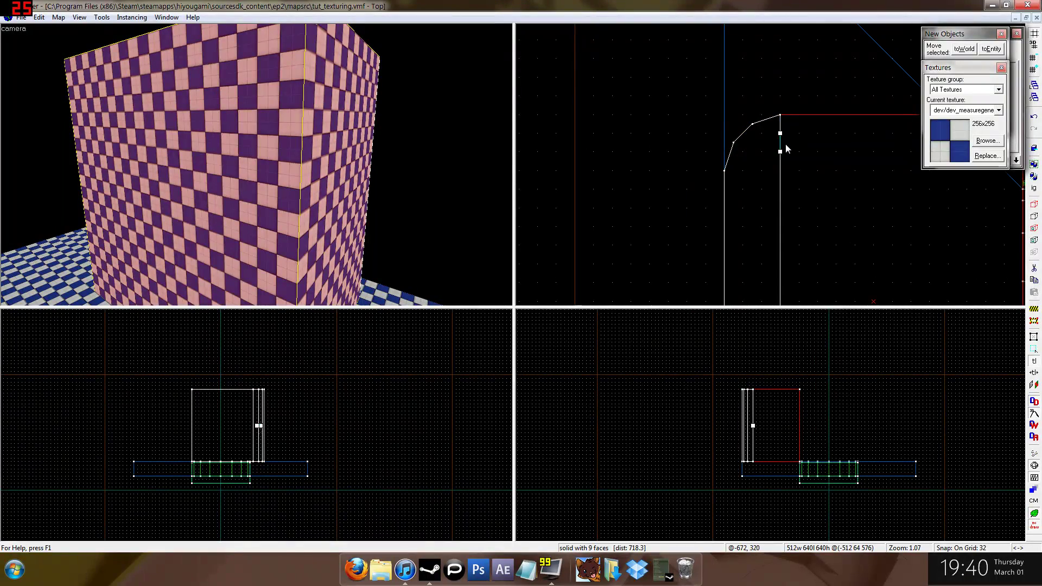
pyautogui.press('Escape')
pyautogui.press('Escape')
# Split the rounded corner off the tall block with a diagonal clip, keeping both pieces.
pyautogui.hotkey('shift', 'x')
pyautogui.moveTo(727, 167); pyautogui.dragTo(776, 122)
pyautogui.hotkey('shift', 'x')
pyautogui.hotkey('shift', 'x')
pyautogui.hotkey('shift', 'x')
pyautogui.hotkey('shift', 'x')
pyautogui.press('Return')
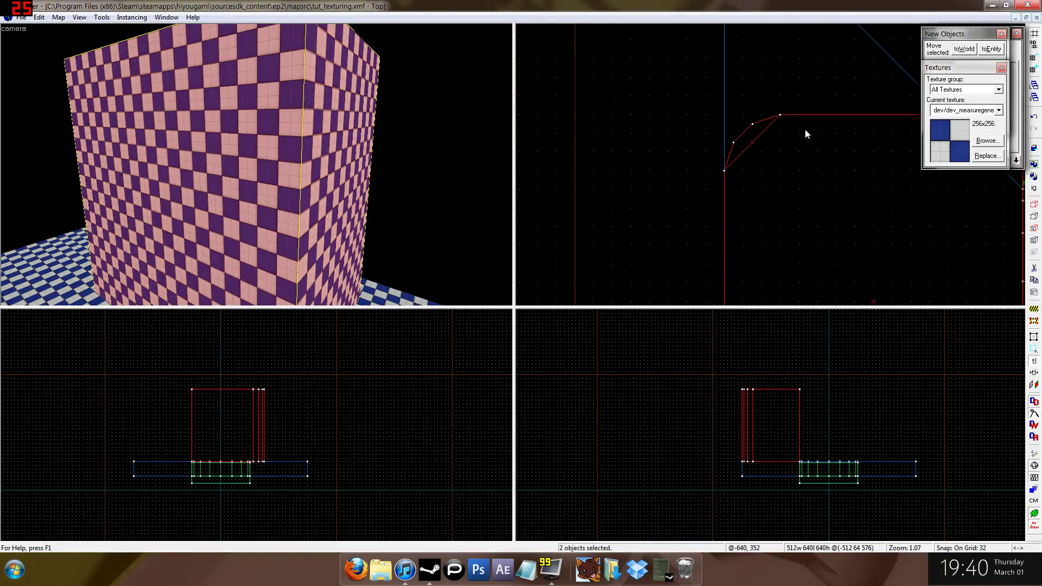
# Tie the rounded corner piece to a func_detail entity and close its properties.
pyautogui.press('z')
pyautogui.press('w')
pyautogui.press('s')
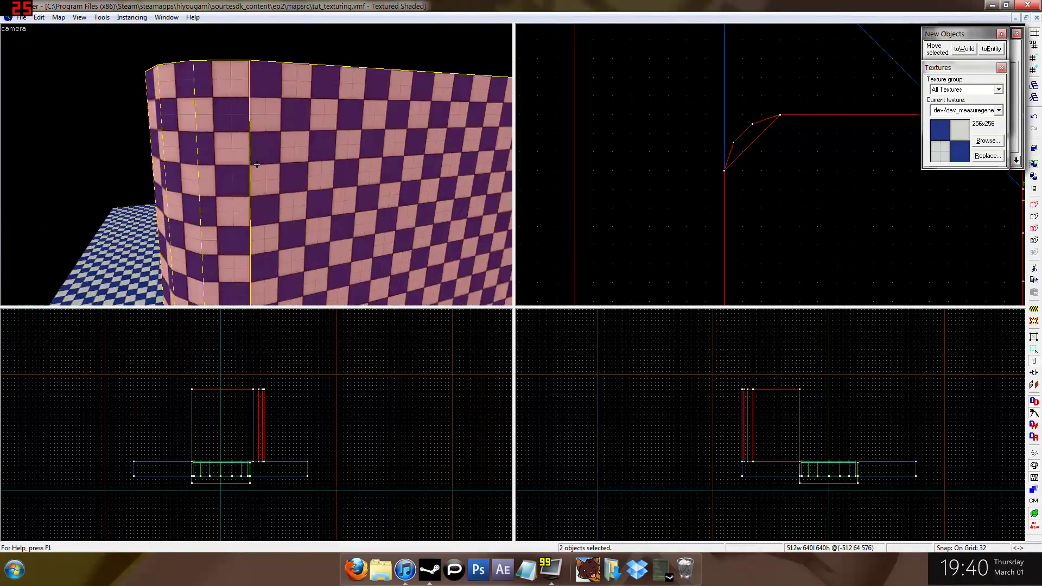
pyautogui.press('z')
pyautogui.click(187, 125)
pyautogui.hotkey('ctrl', 't')
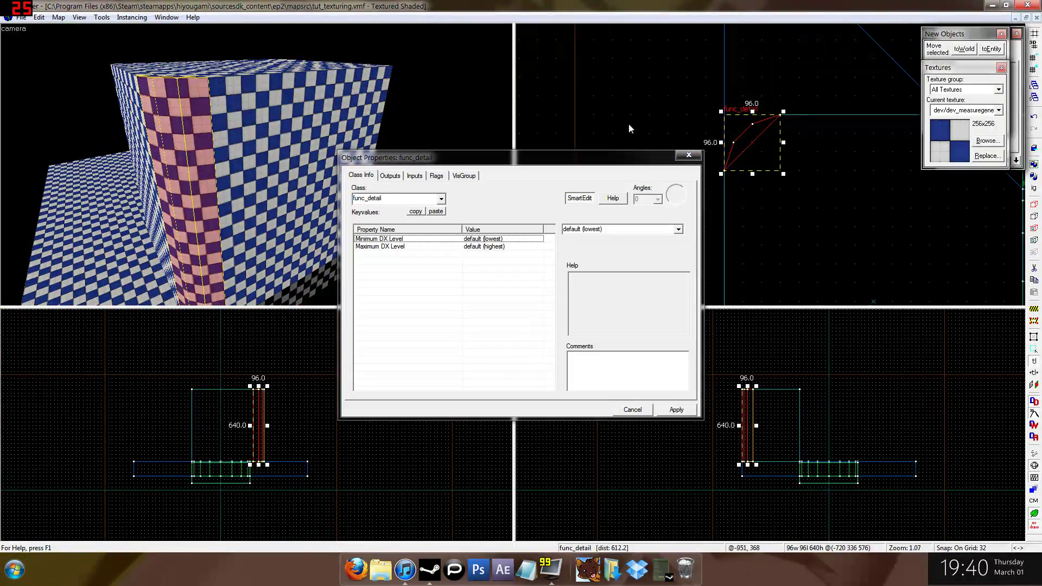
pyautogui.click(700, 153)
# Wrap the checker texture seamlessly from the block's flat side across the rounded corner faces.
pyautogui.press('z')
pyautogui.click(256, 164)
pyautogui.click(256, 165)
pyautogui.press('w')
pyautogui.press('z')
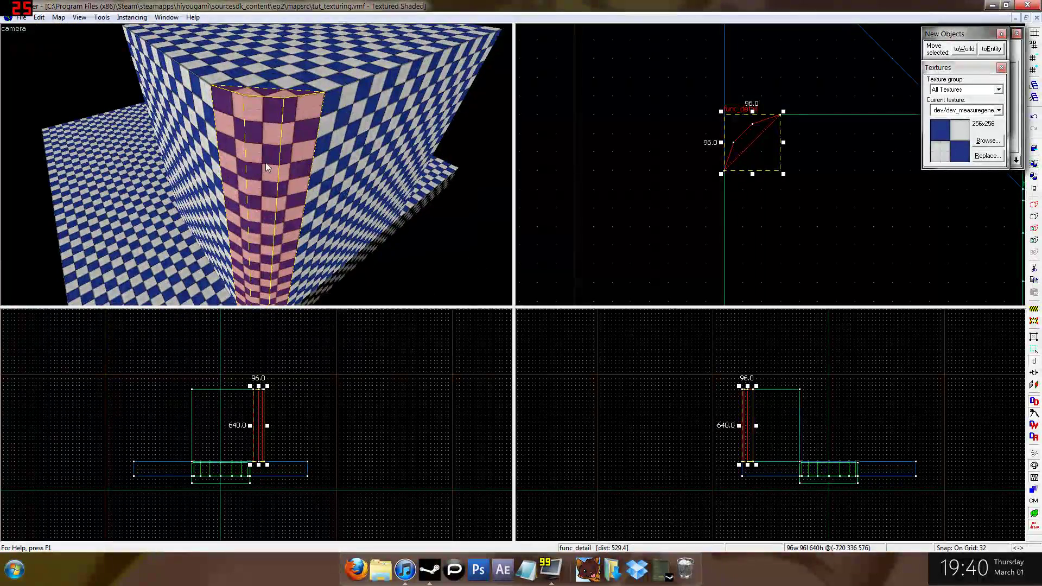
pyautogui.press('s')
pyautogui.press('z')
pyautogui.press('w')
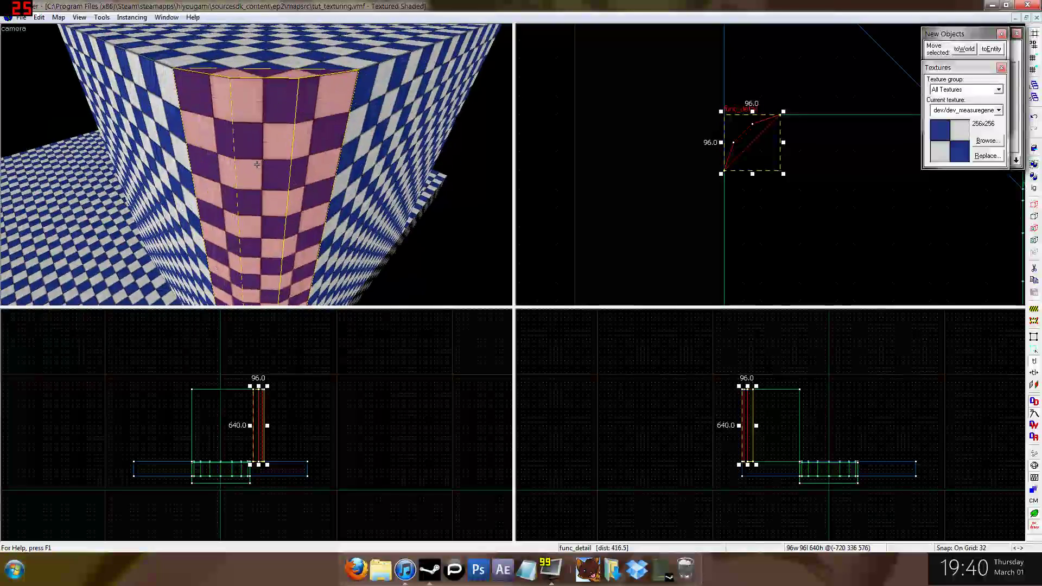
pyautogui.press('z')
pyautogui.hotkey('shift', 'a')
pyautogui.click(169, 124)
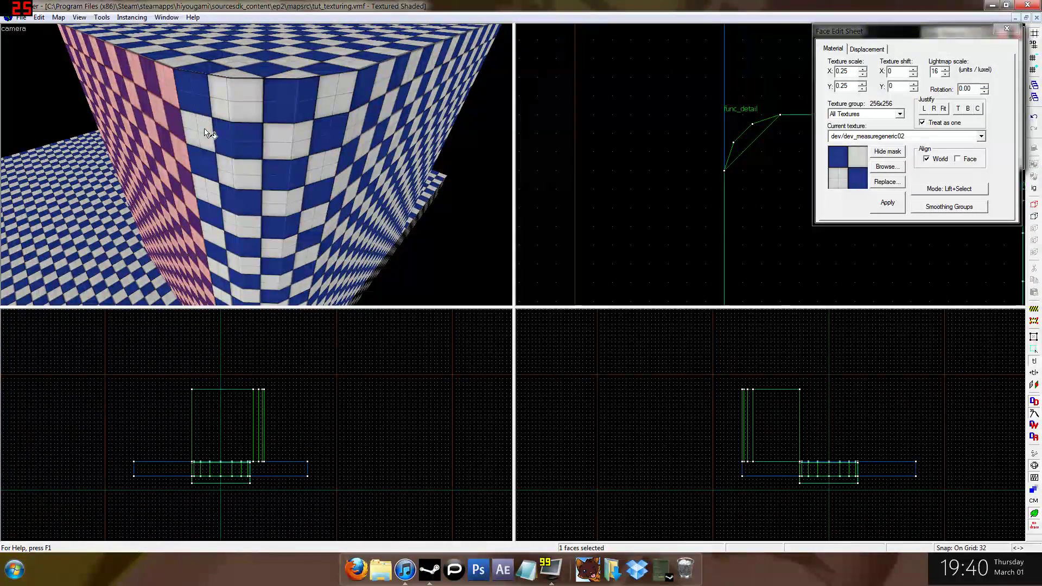
pyautogui.click(207, 133)
pyautogui.click(272, 137)
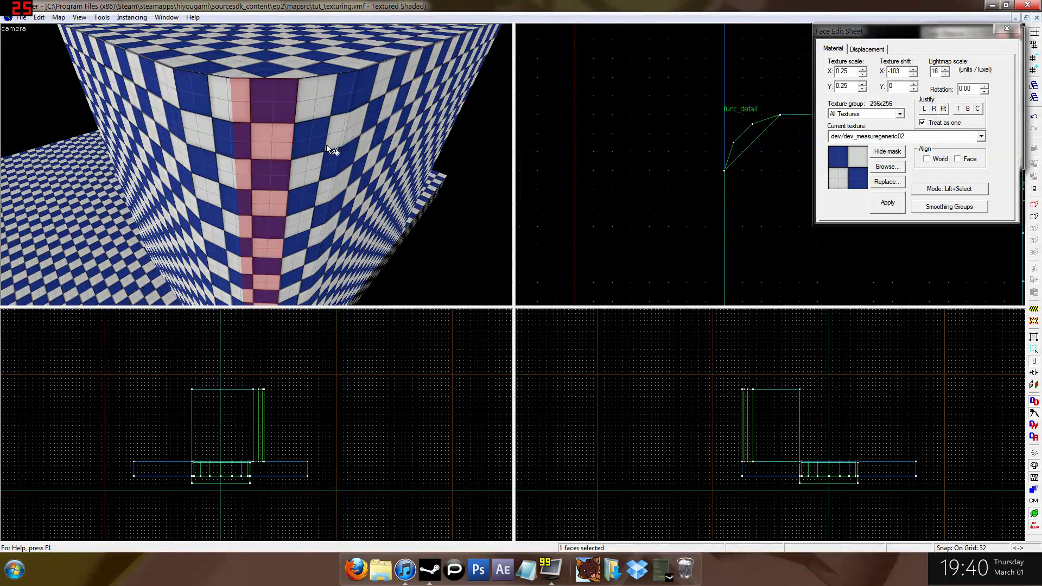
pyautogui.click(327, 144)
pyautogui.click(374, 140)
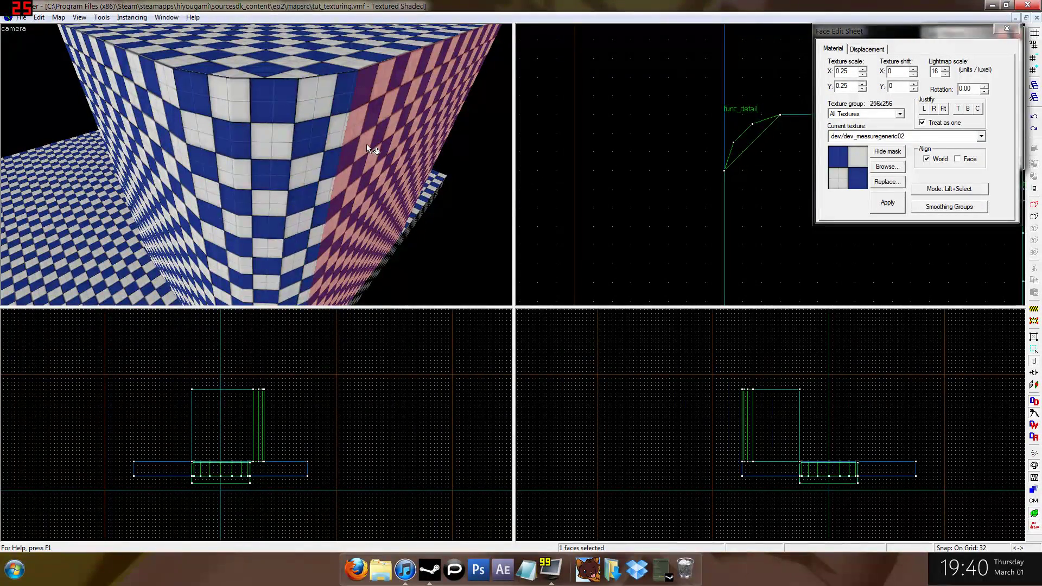
# Examine how the wrapped texture on the corner faces meets the block's other flat side.
pyautogui.press('z')
pyautogui.press('d')
pyautogui.press('z')
pyautogui.click(217, 149)
pyautogui.click(130, 160)
pyautogui.click(216, 147)
pyautogui.press('a')
pyautogui.press('a')
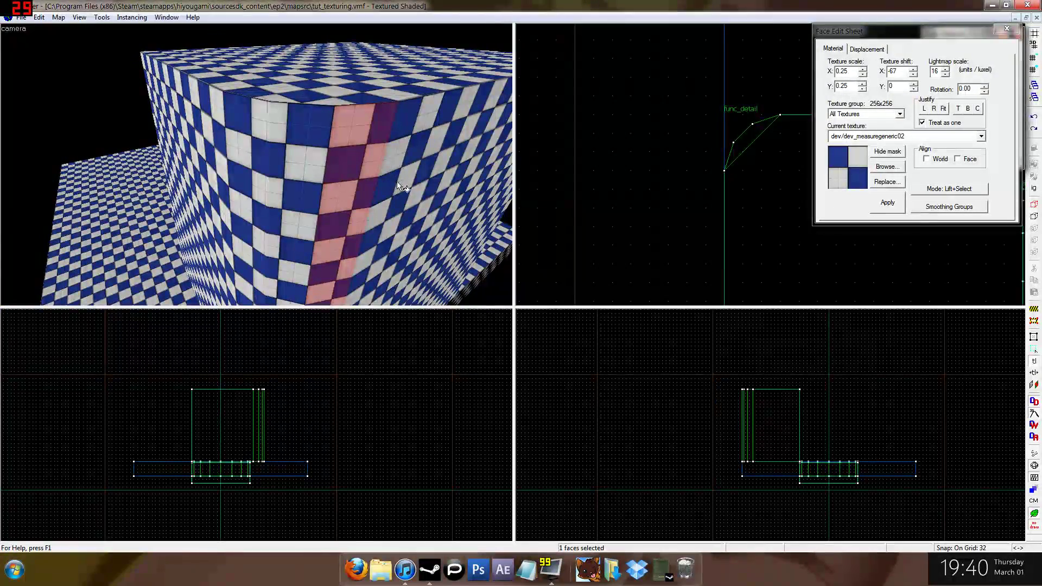
# Select the two flat sides and three corner faces together and assign them to smoothing group 1.
pyautogui.press('z')
pyautogui.press('z')
pyautogui.click(291, 167)
pyautogui.keyDown('ctrl'); pyautogui.click(278, 177); pyautogui.keyUp('ctrl')
pyautogui.keyDown('ctrl'); pyautogui.click(162, 179); pyautogui.keyUp('ctrl')
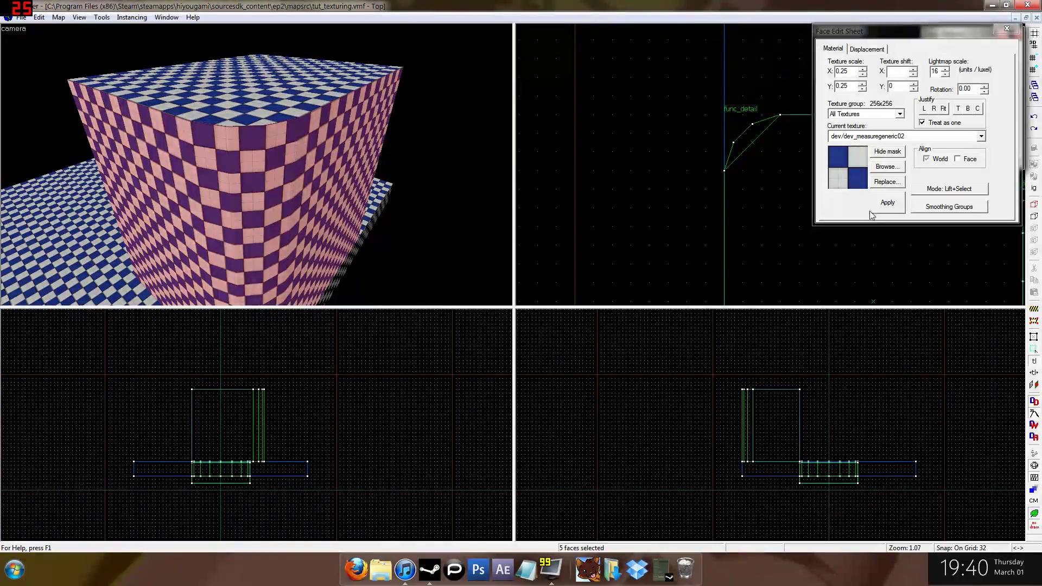
pyautogui.click(952, 207)
pyautogui.click(483, 153)
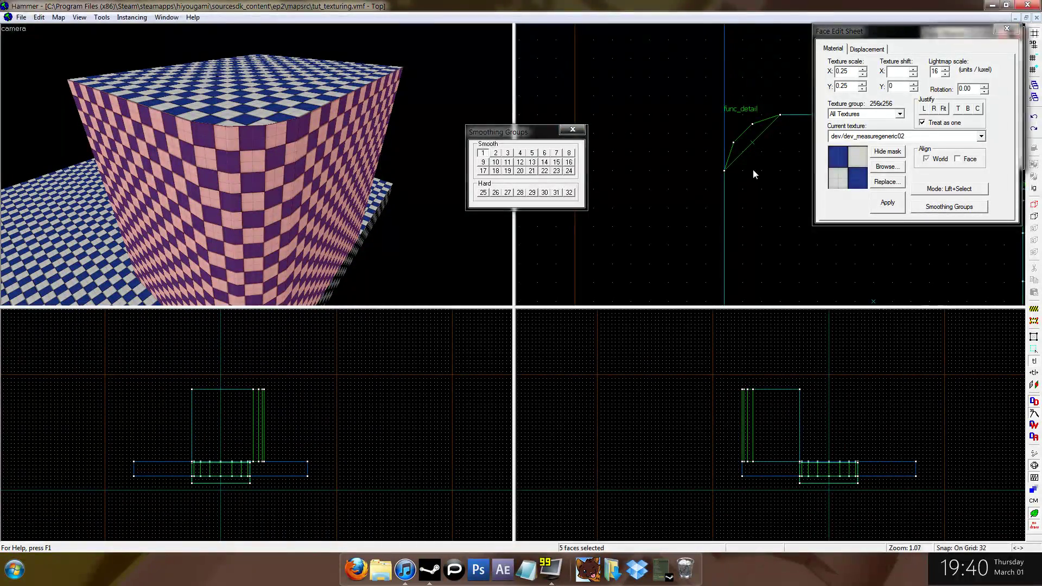
pyautogui.click(887, 202)
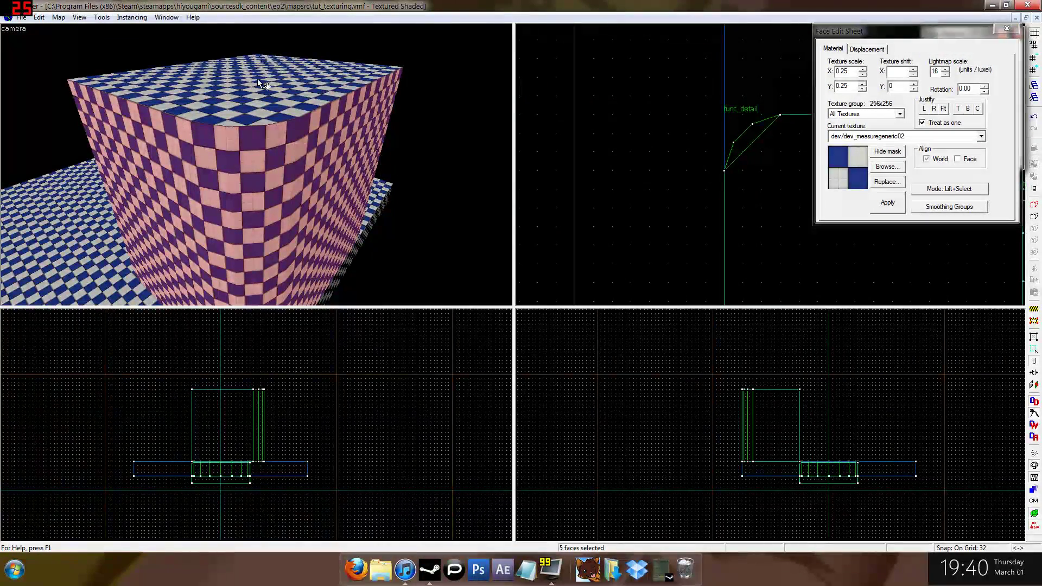
# Select the func_detail corner piece and remove it from the tall block.
pyautogui.hotkey('shift', 's')
pyautogui.press('z')
pyautogui.press('s')
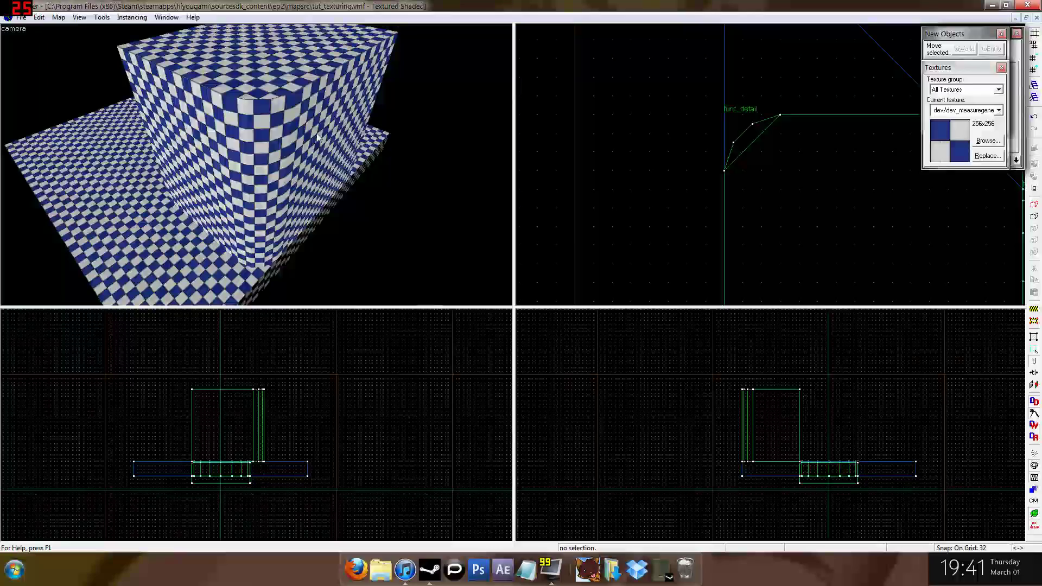
pyautogui.click(269, 123)
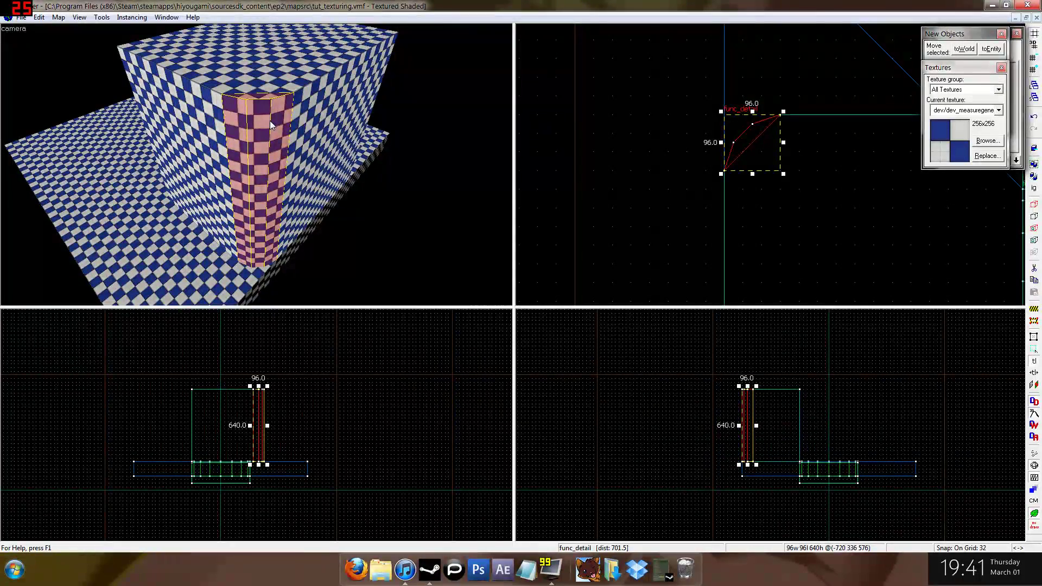
pyautogui.press('Escape')
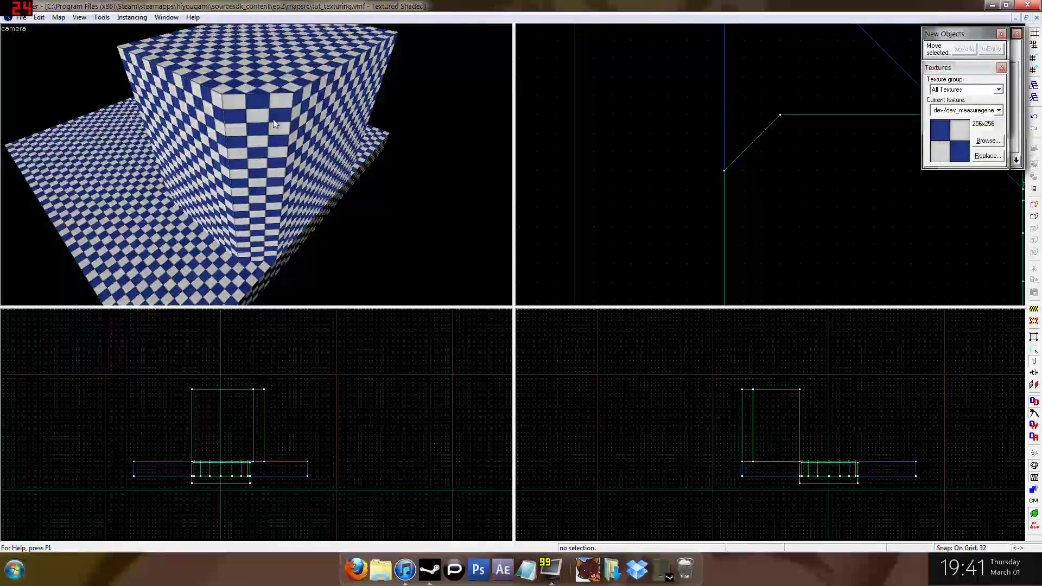
# Inspect the block's exposed diagonal face and bring back the rounded corner piece.
pyautogui.press('z')
pyautogui.press('w')
pyautogui.press('z')
pyautogui.press('s')
pyautogui.press('a')
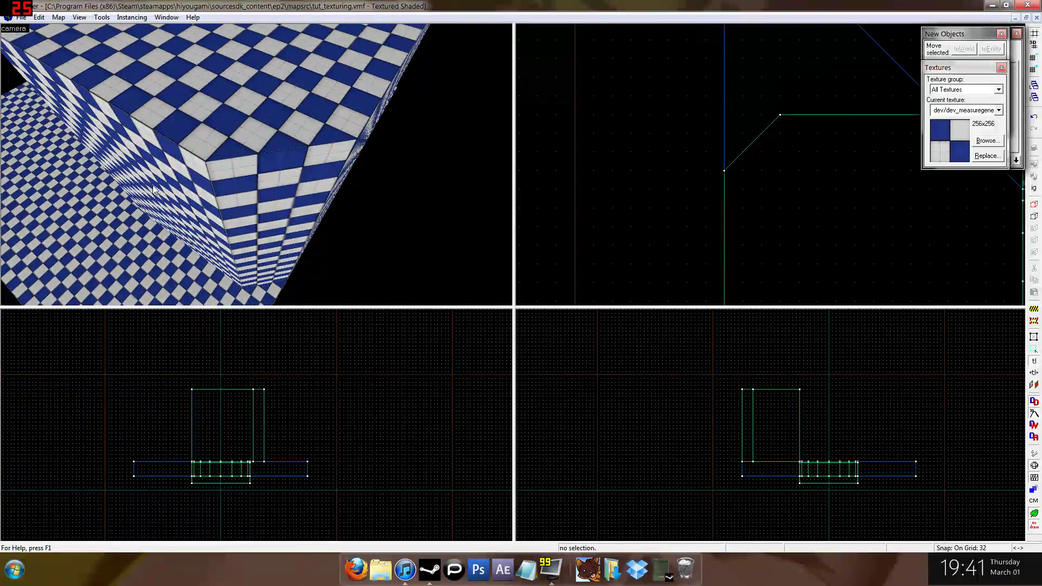
pyautogui.press('d')
pyautogui.press('s')
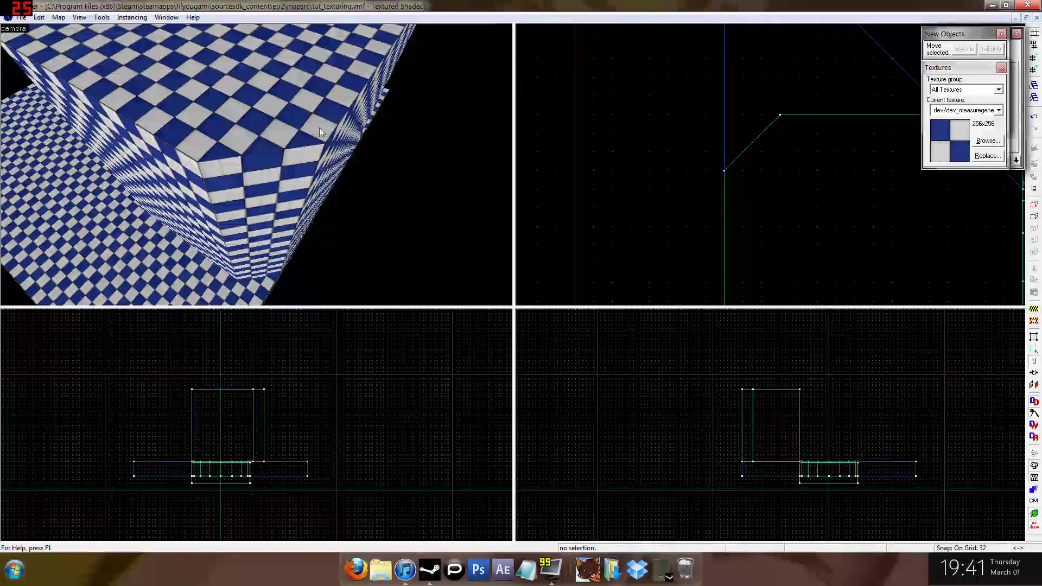
pyautogui.click(203, 174)
pyautogui.click(359, 233)
# Examine the rounded corner up close and view the whole floor, pool and tall block from a distance.
pyautogui.press('z')
pyautogui.press('d')
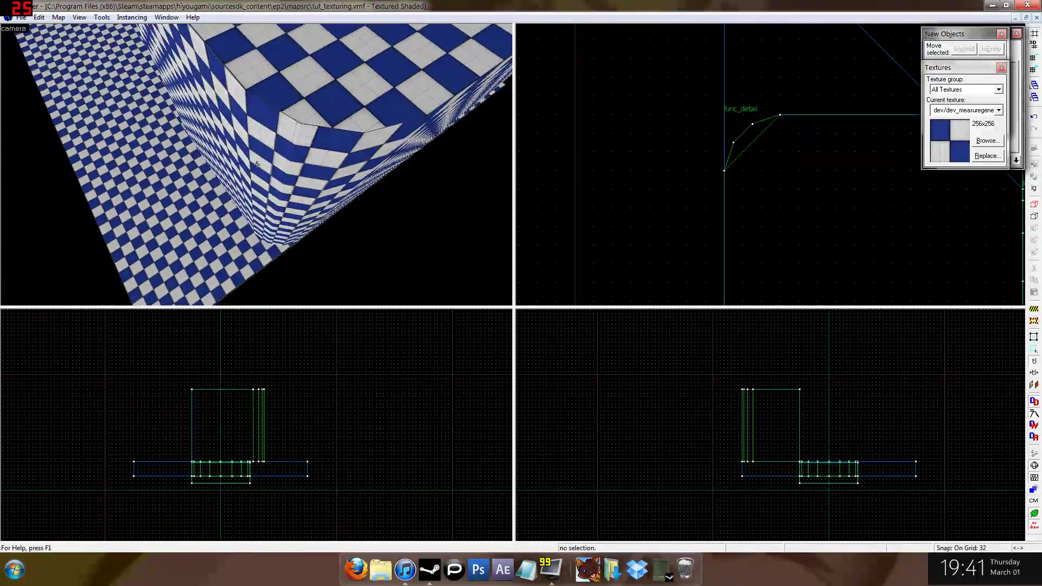
pyautogui.press('w')
pyautogui.press('s')
pyautogui.press('w')
pyautogui.press('z')
pyautogui.press('w')
pyautogui.press('a')
pyautogui.press('w')
pyautogui.press('w')
pyautogui.press('s')
pyautogui.press('s')
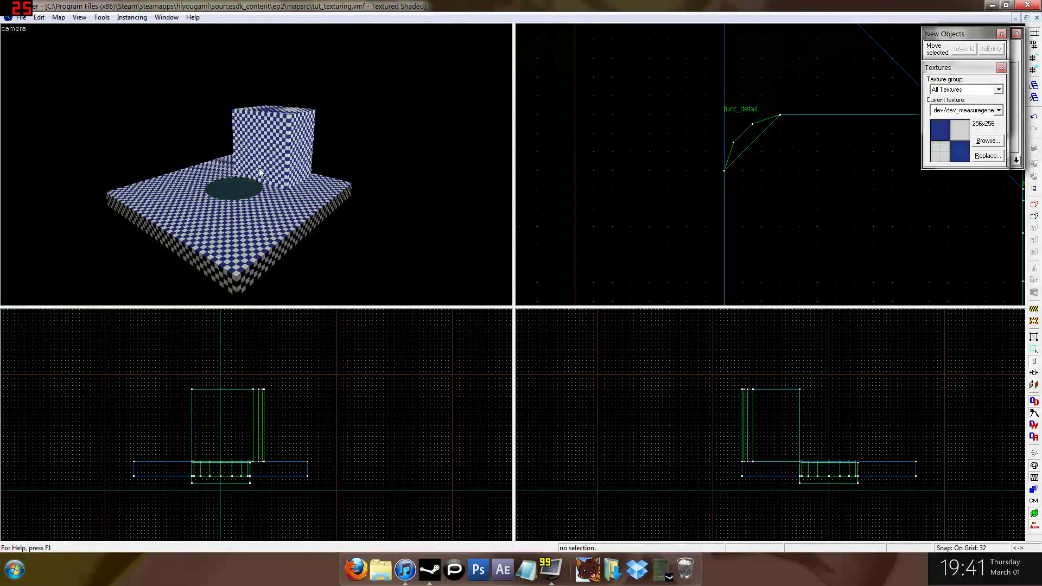
pyautogui.press('w')
pyautogui.press('w')
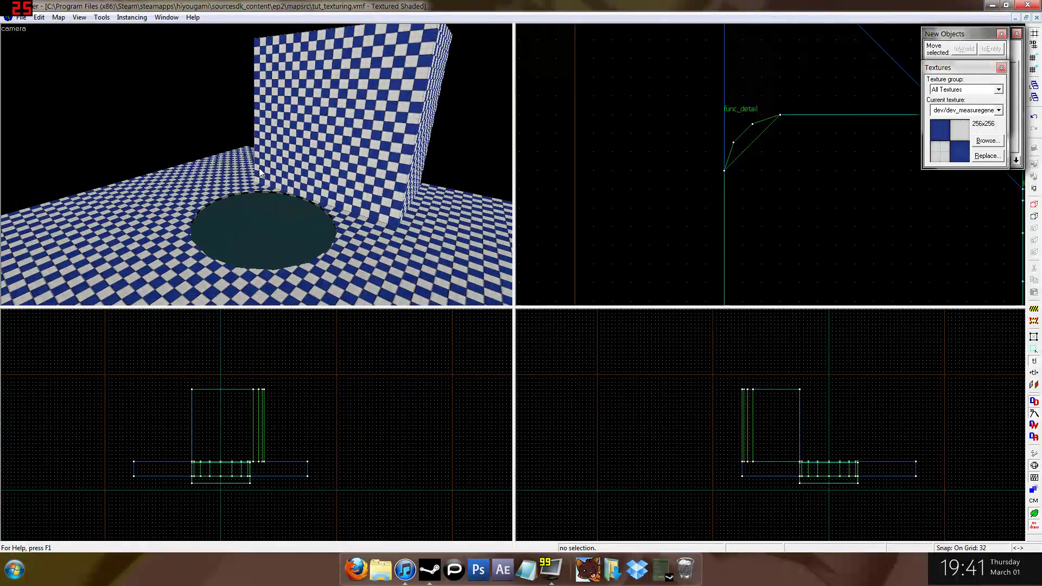
pyautogui.press('d')
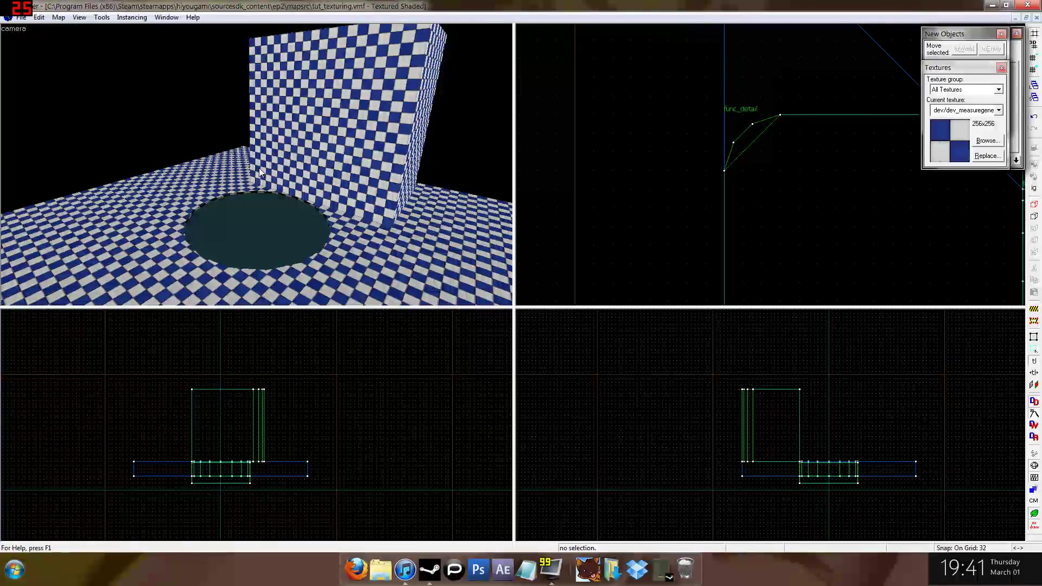